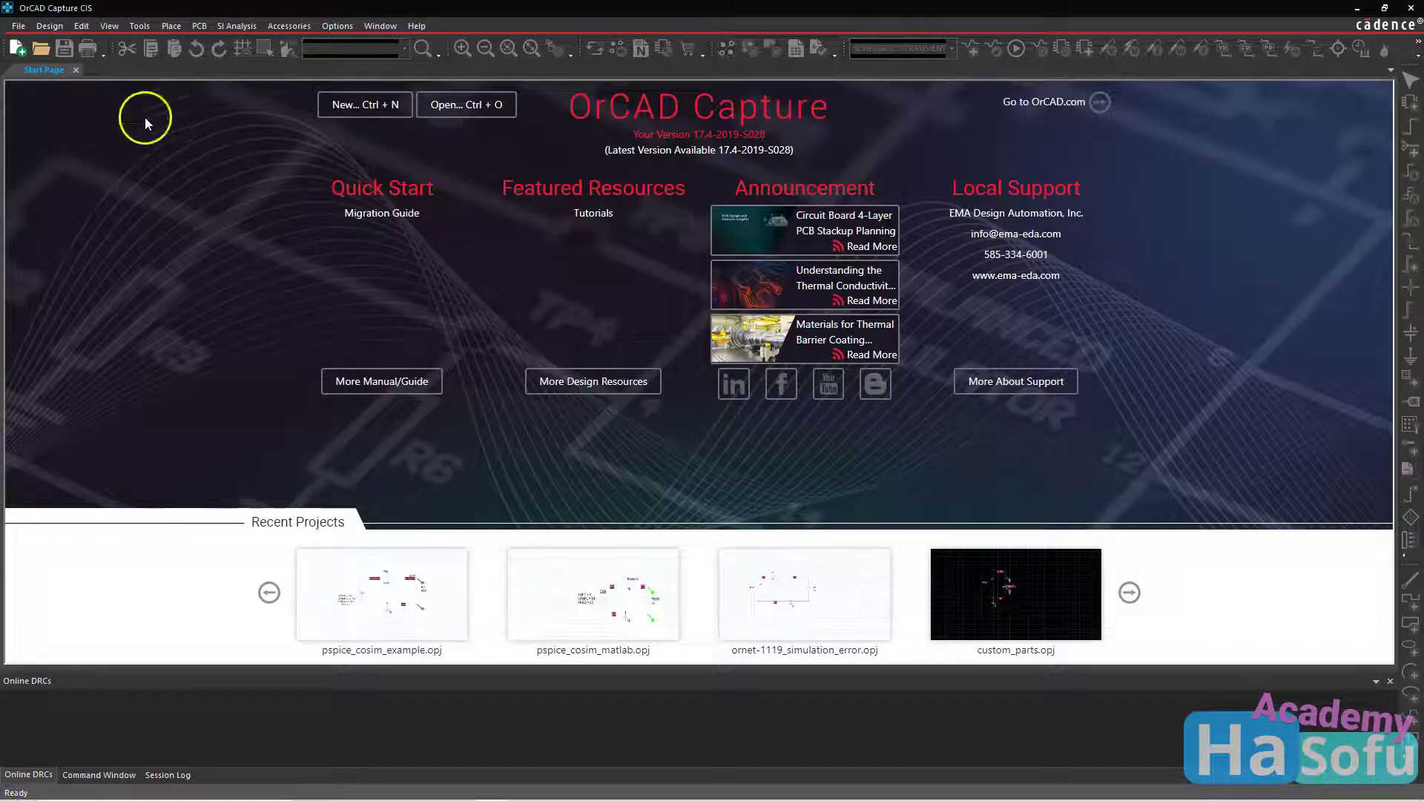
Start a new project and enter cosim as its name
click(18, 26)
mouse_move(26, 46)
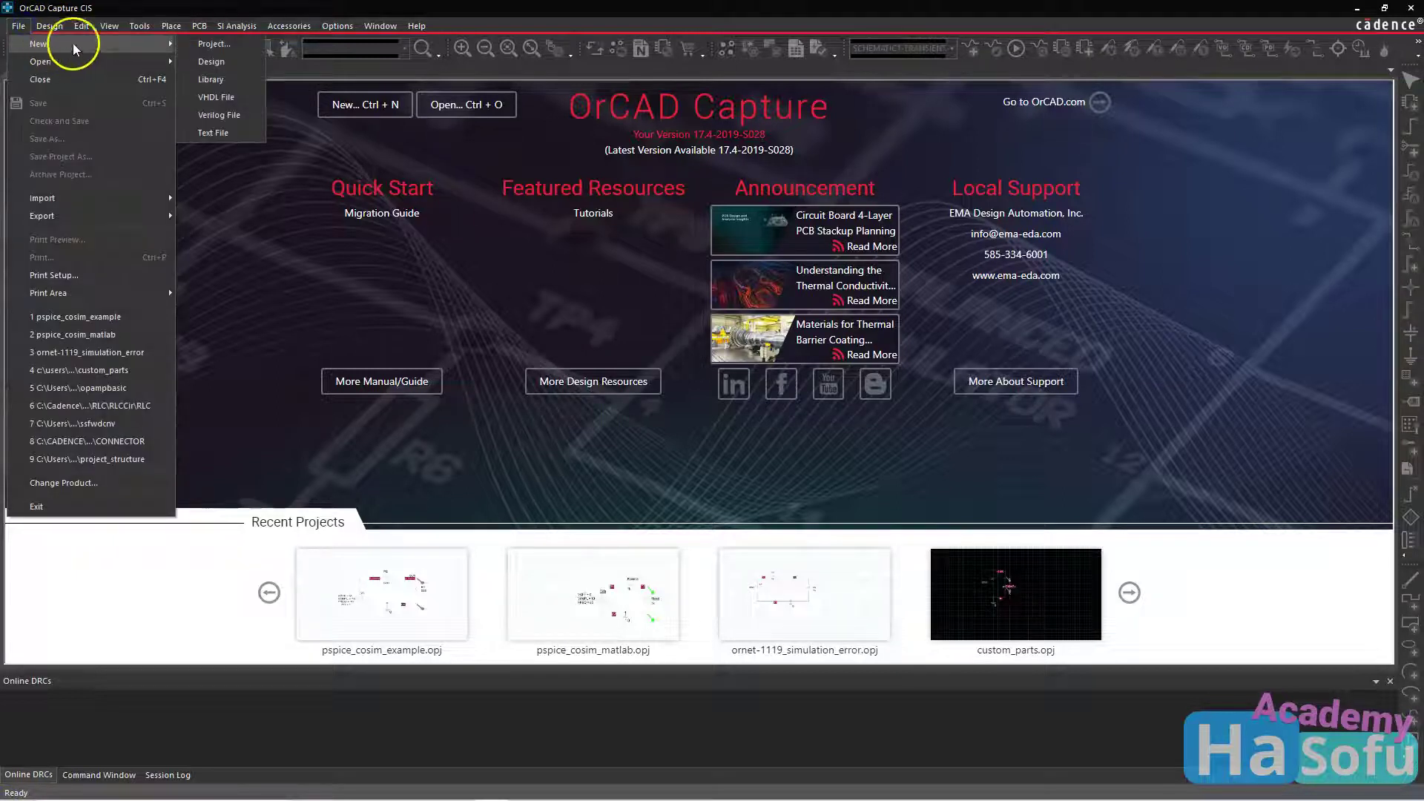
click(223, 44)
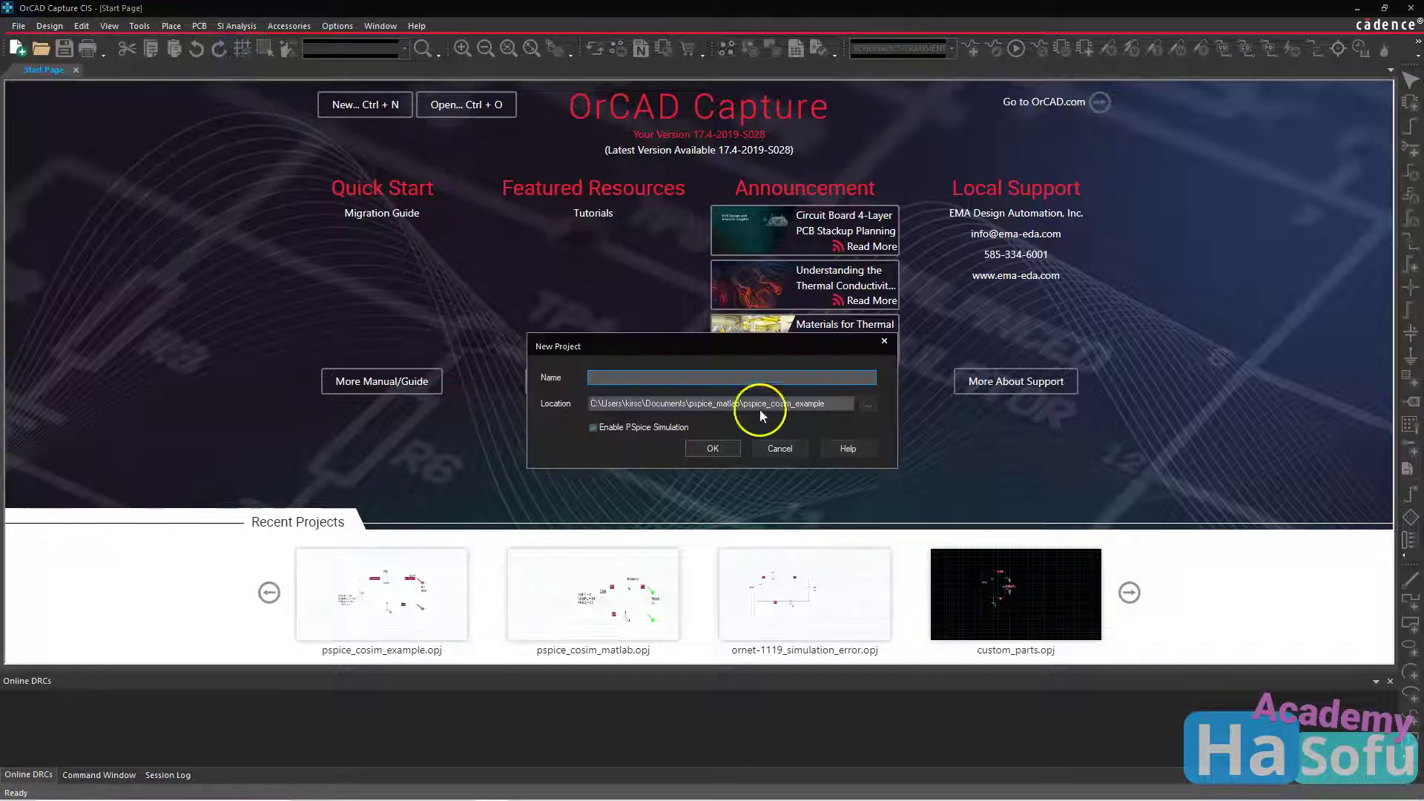
click(855, 376)
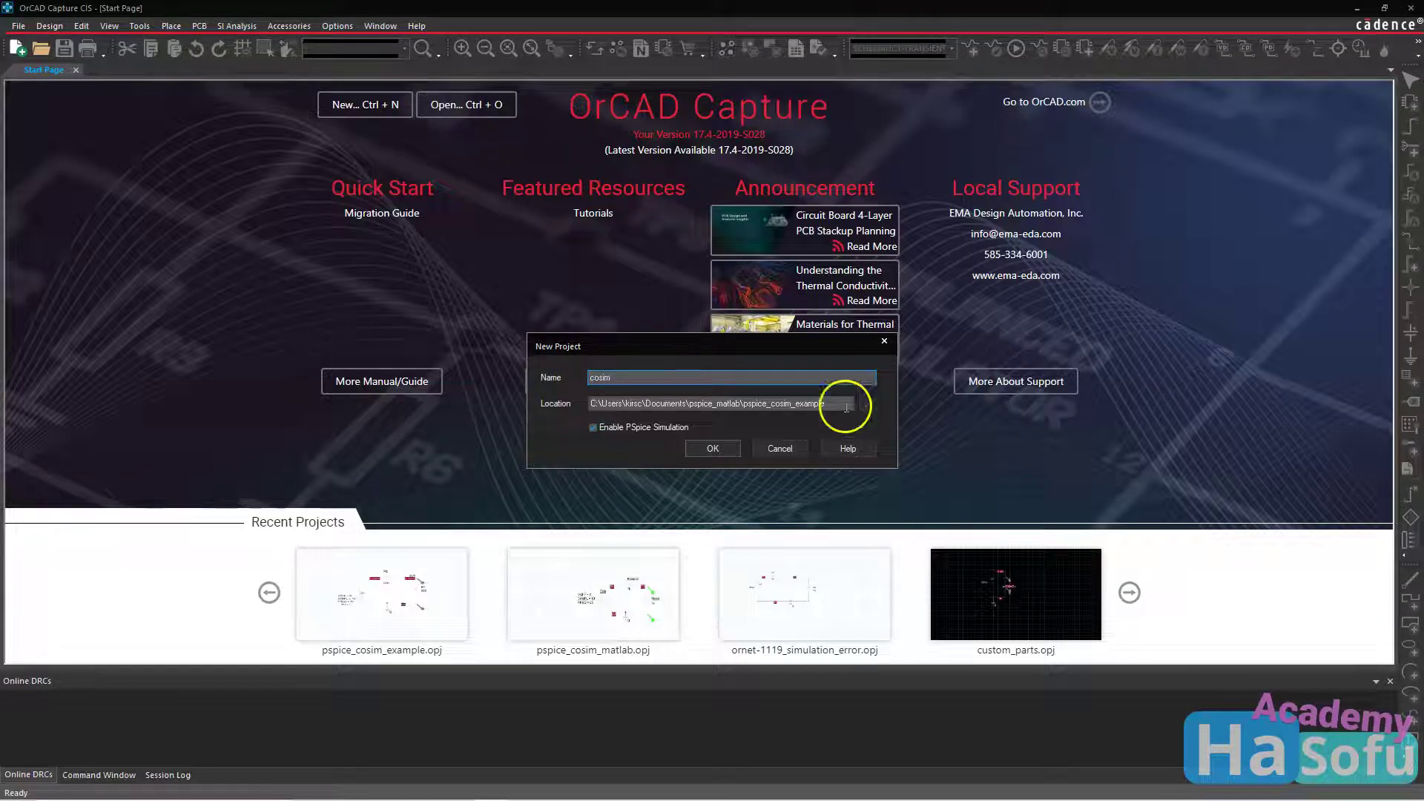
Create a new cosim folder under pspice_matlab and set it as the project location
click(869, 409)
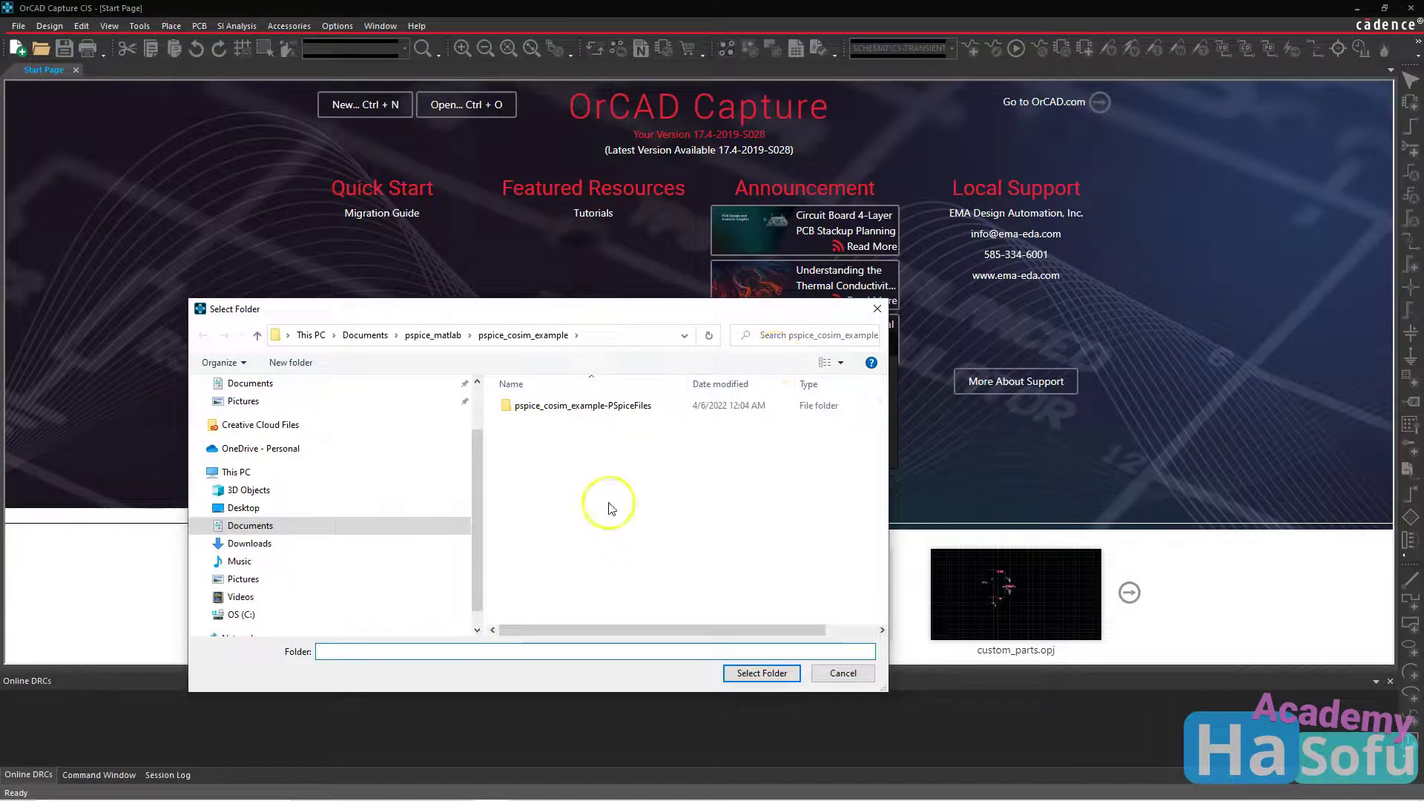
click(432, 335)
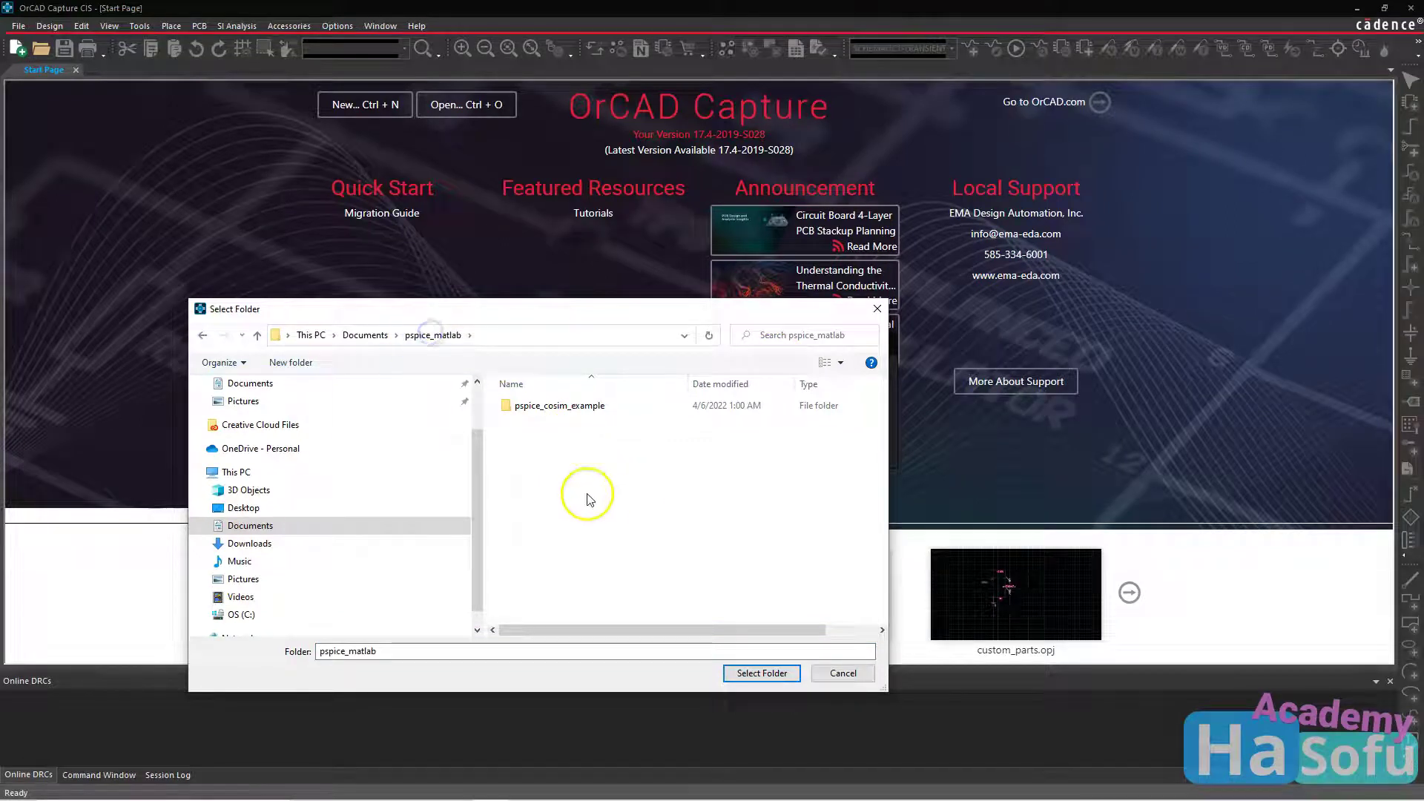
click(300, 364)
text(cosim)
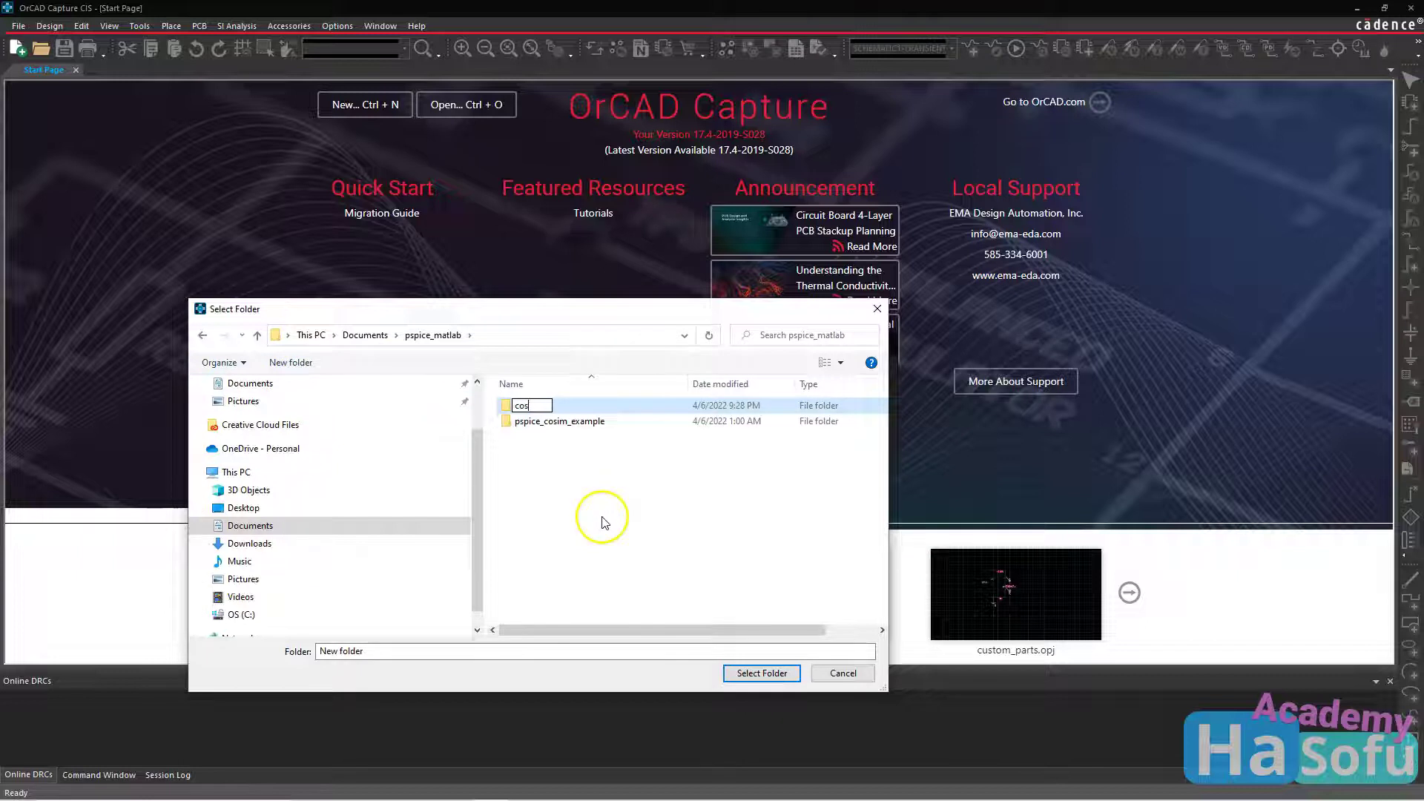
key(Return)
key(Return)
click(761, 676)
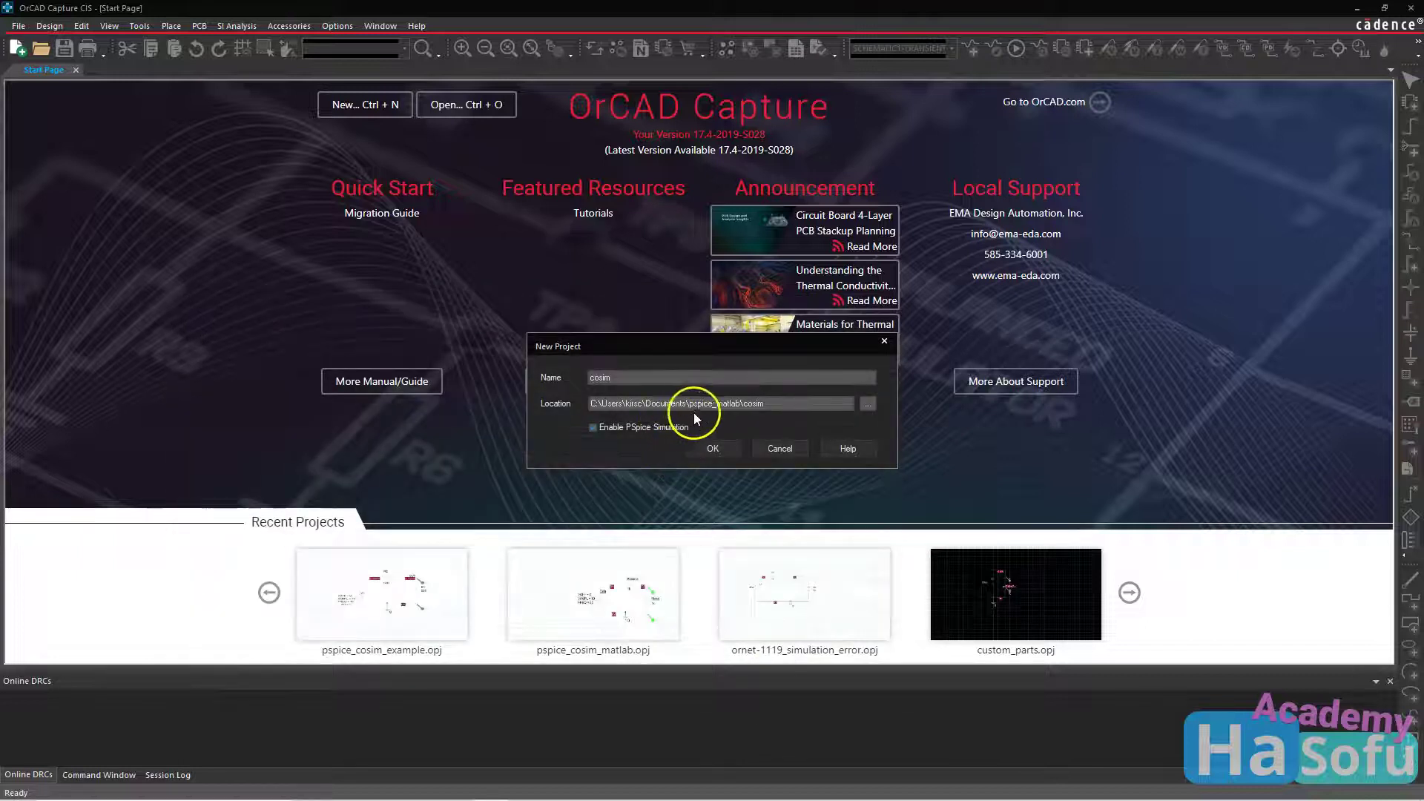
Confirm the cosim project and create it from a blank PSpice project, opening SCHEMATIC1 PAGE1
click(713, 449)
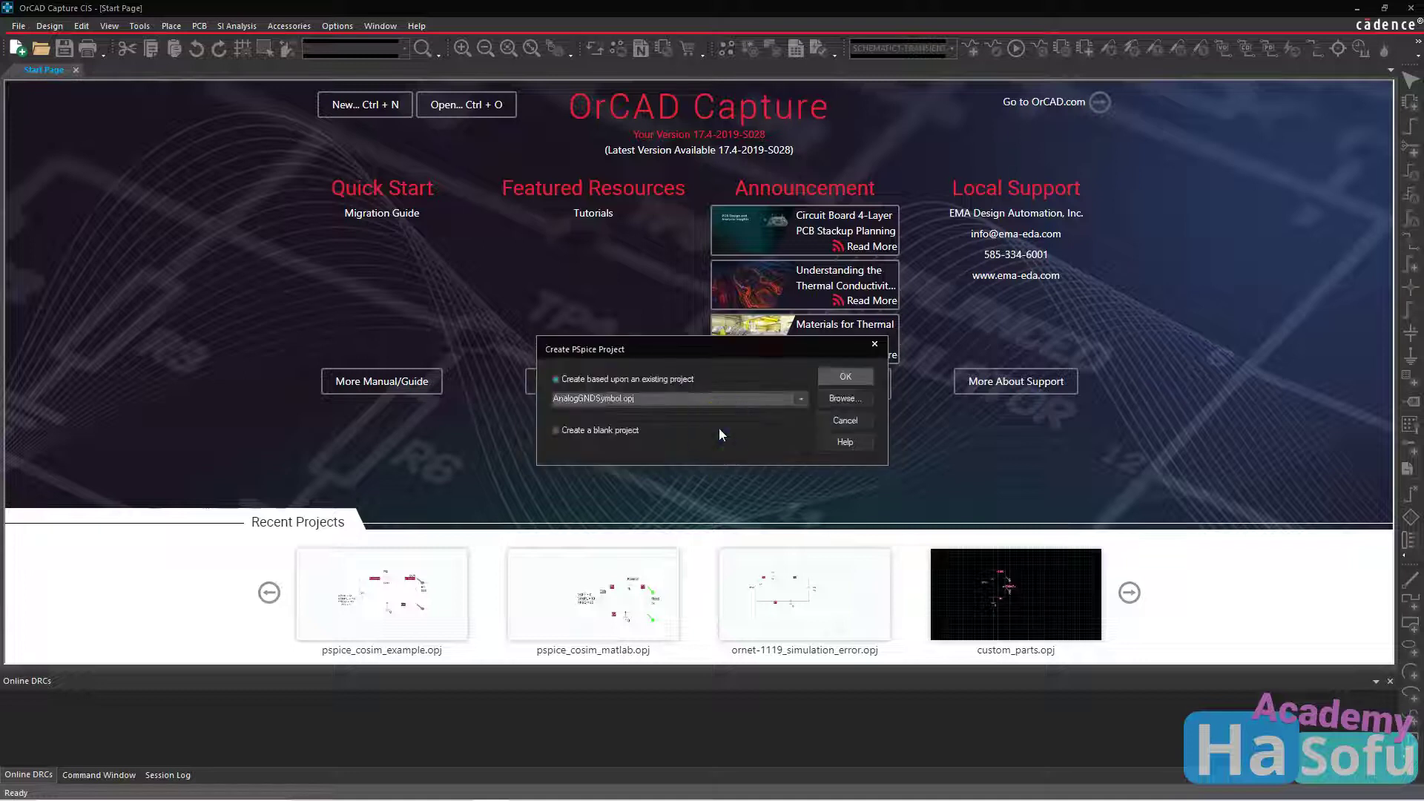
click(629, 436)
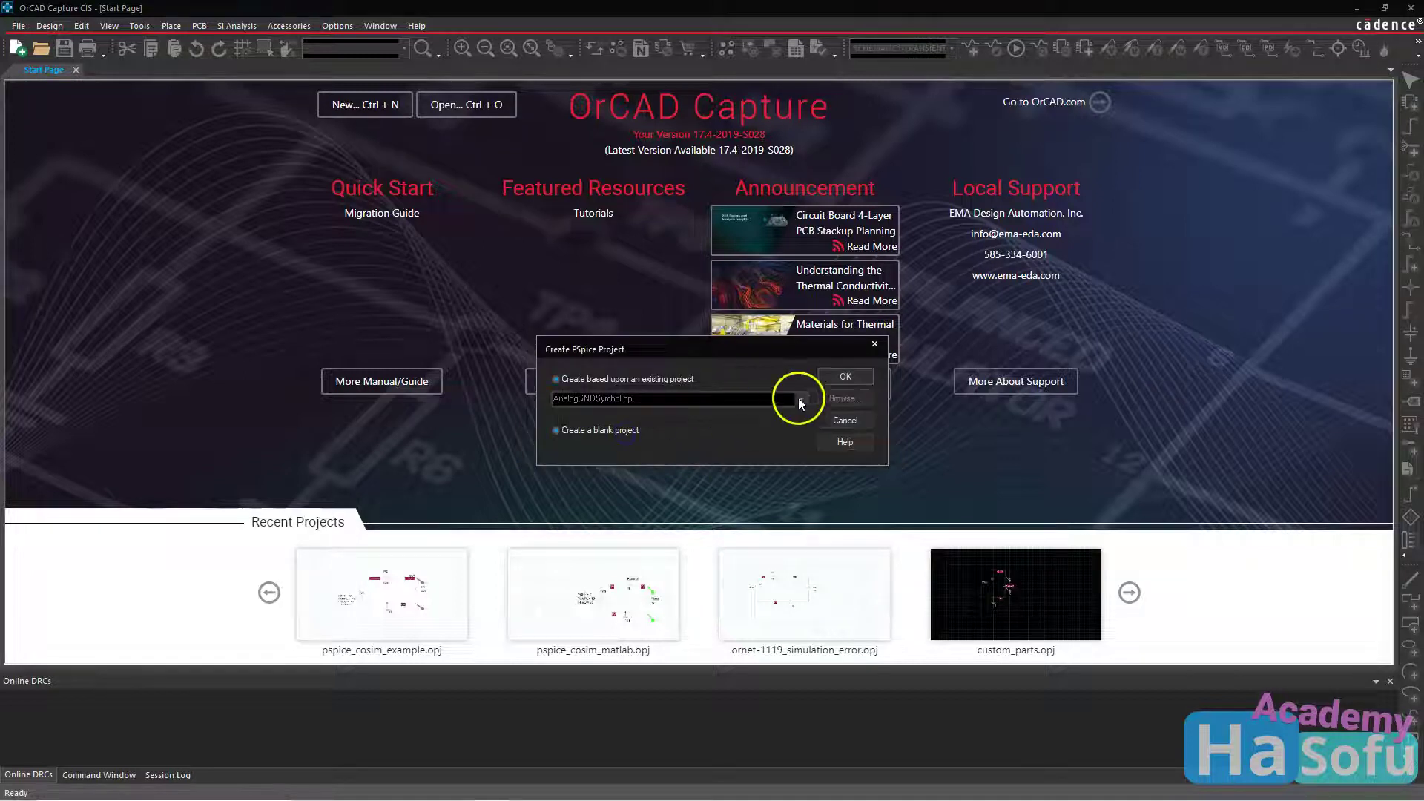
click(848, 377)
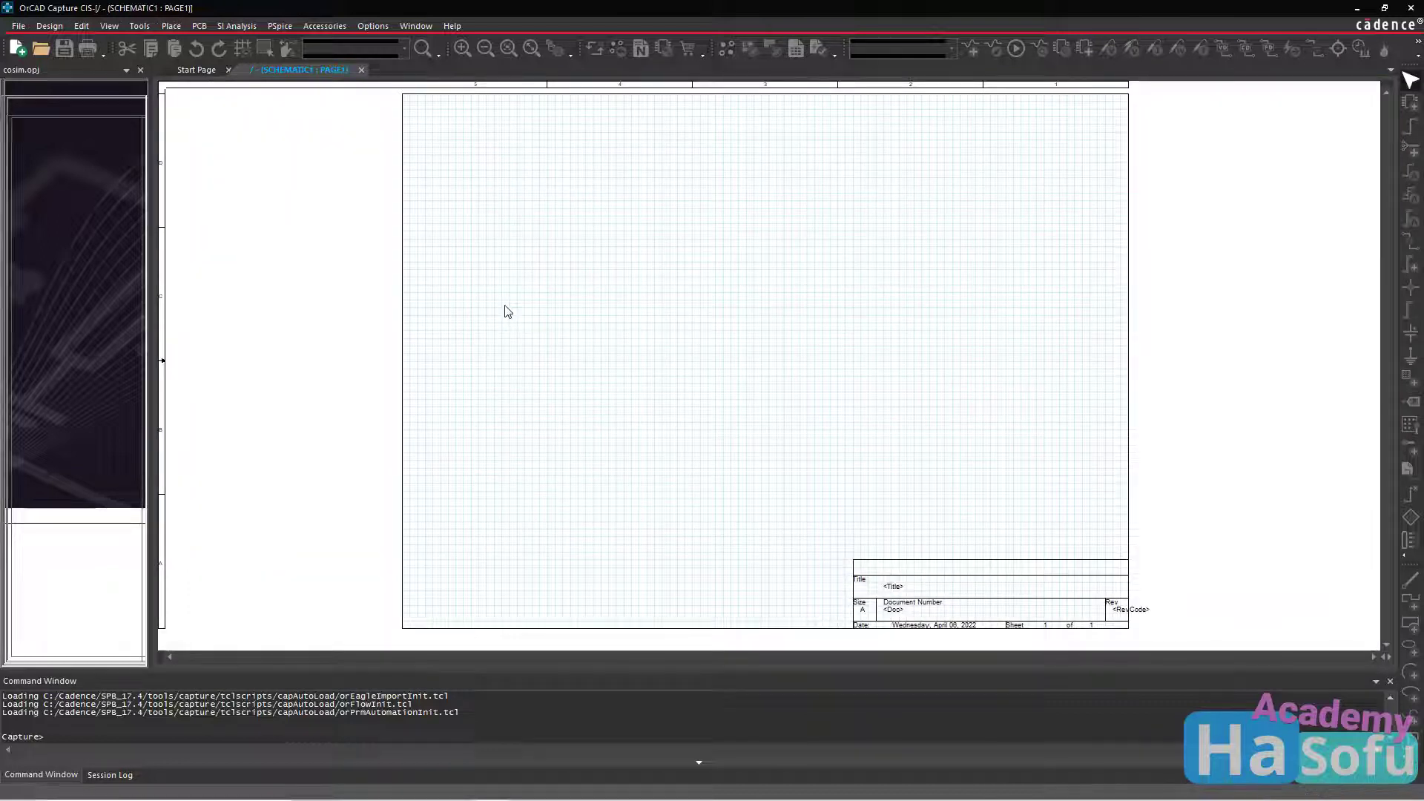
Widen the project tree to show cosim.dsn, with the PSpice part list of resistors and capacitors beside it
drag(156, 276, 247, 250)
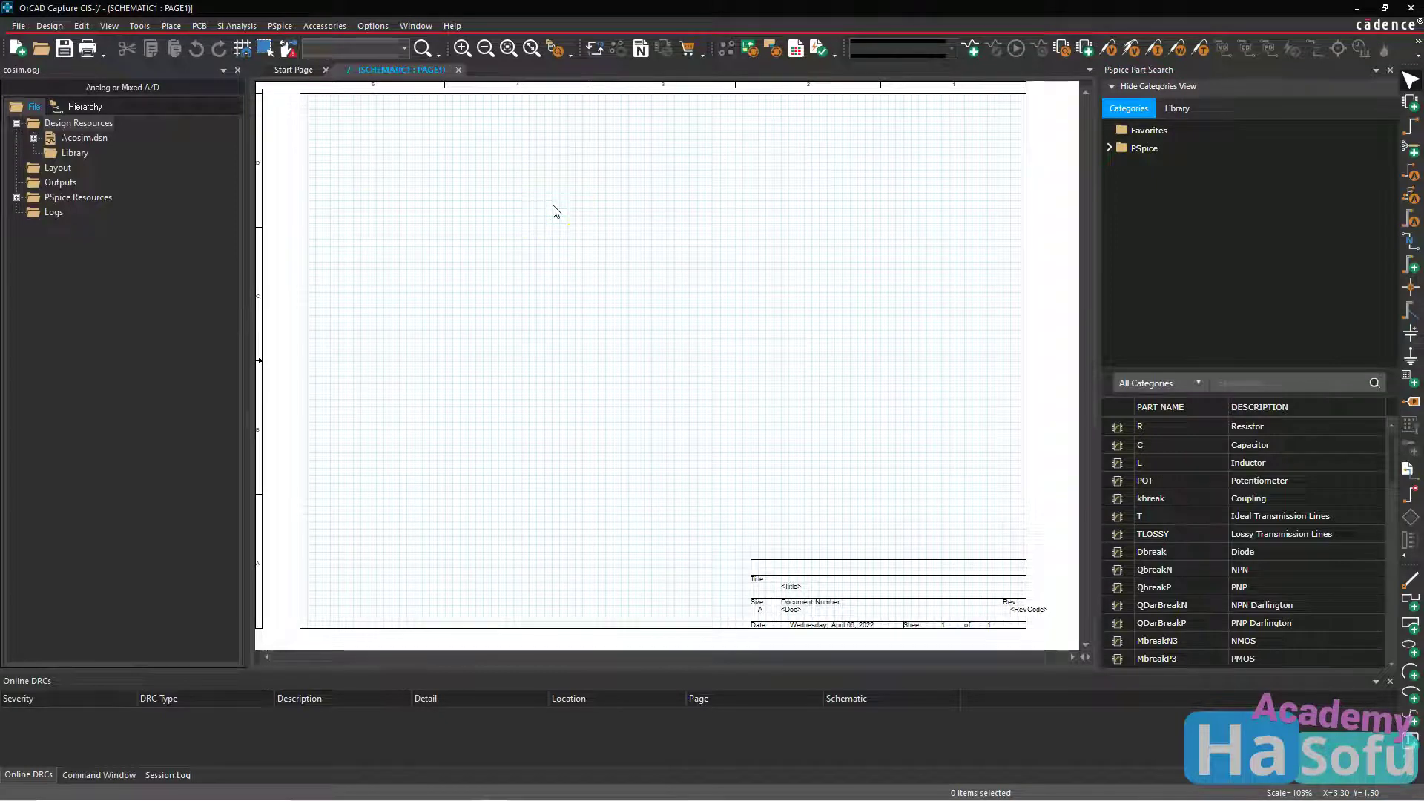
click(532, 159)
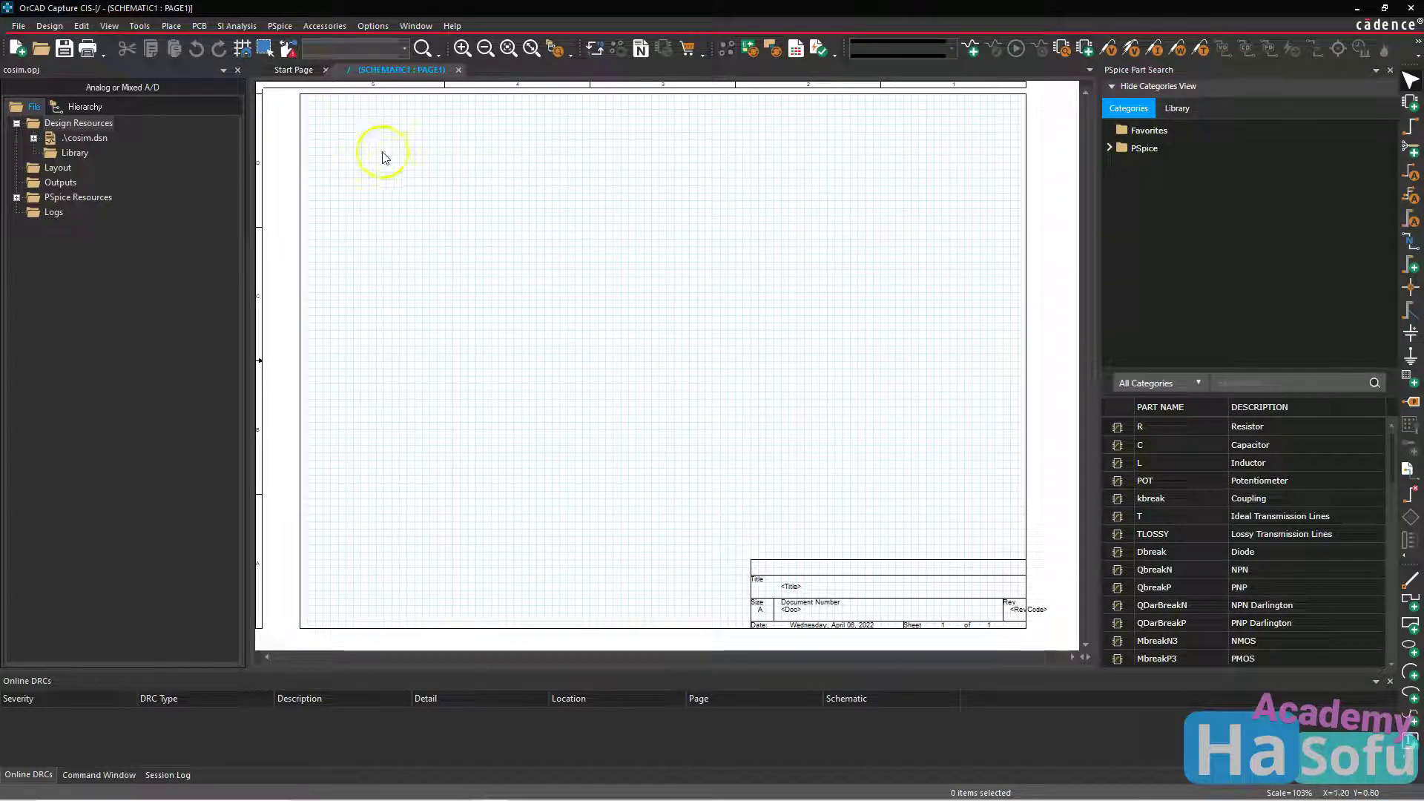
click(458, 173)
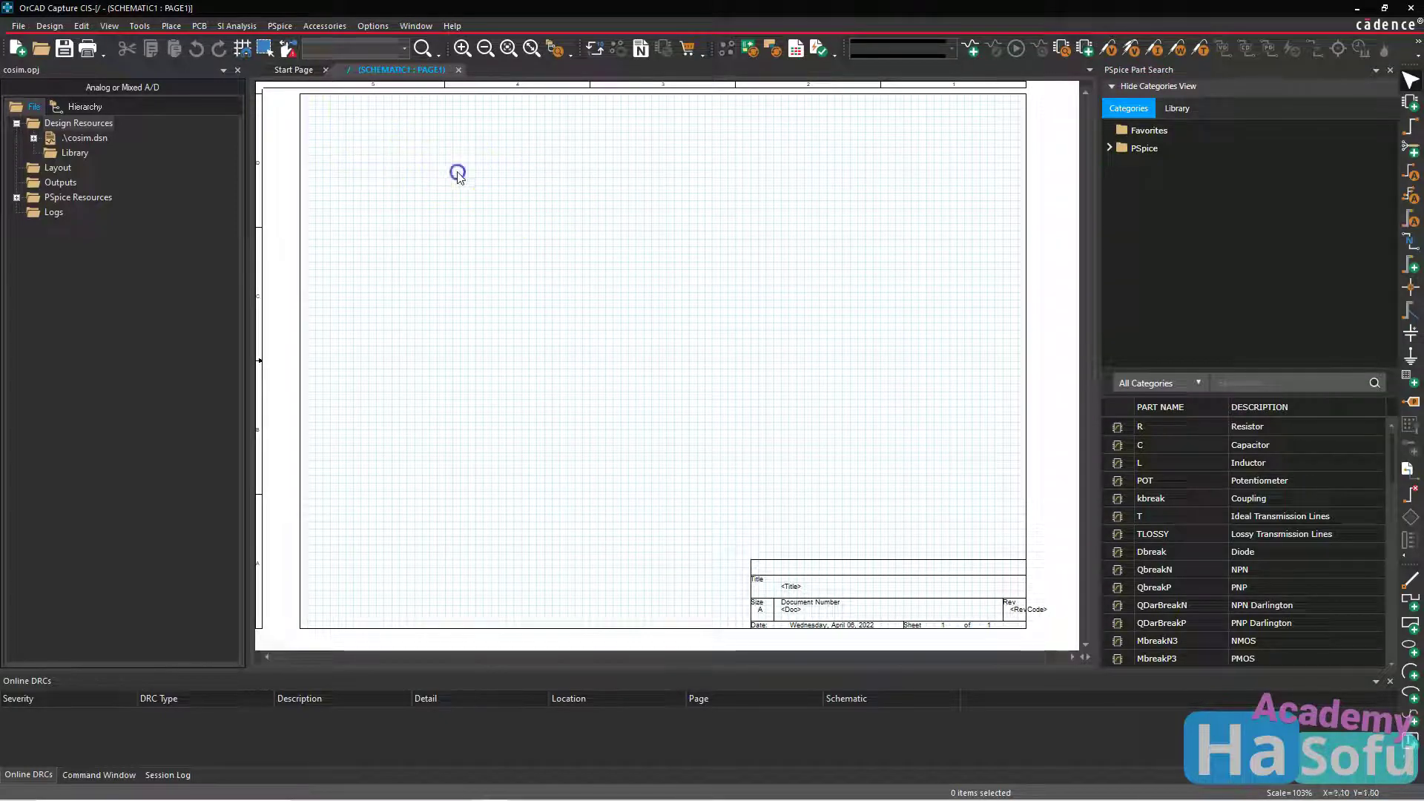
Place a PSpice ground symbol on the schematic page
click(171, 26)
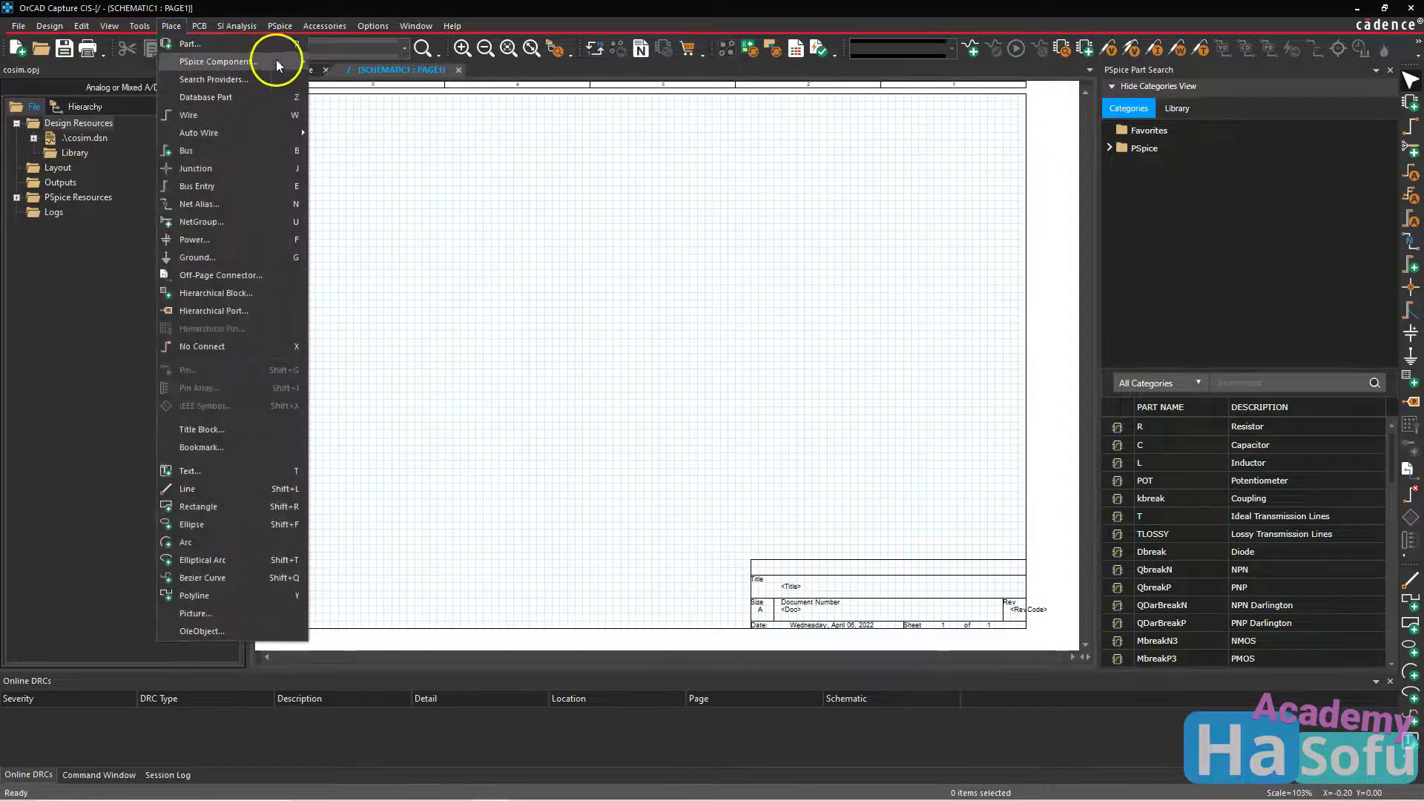
mouse_move(276, 61)
click(368, 62)
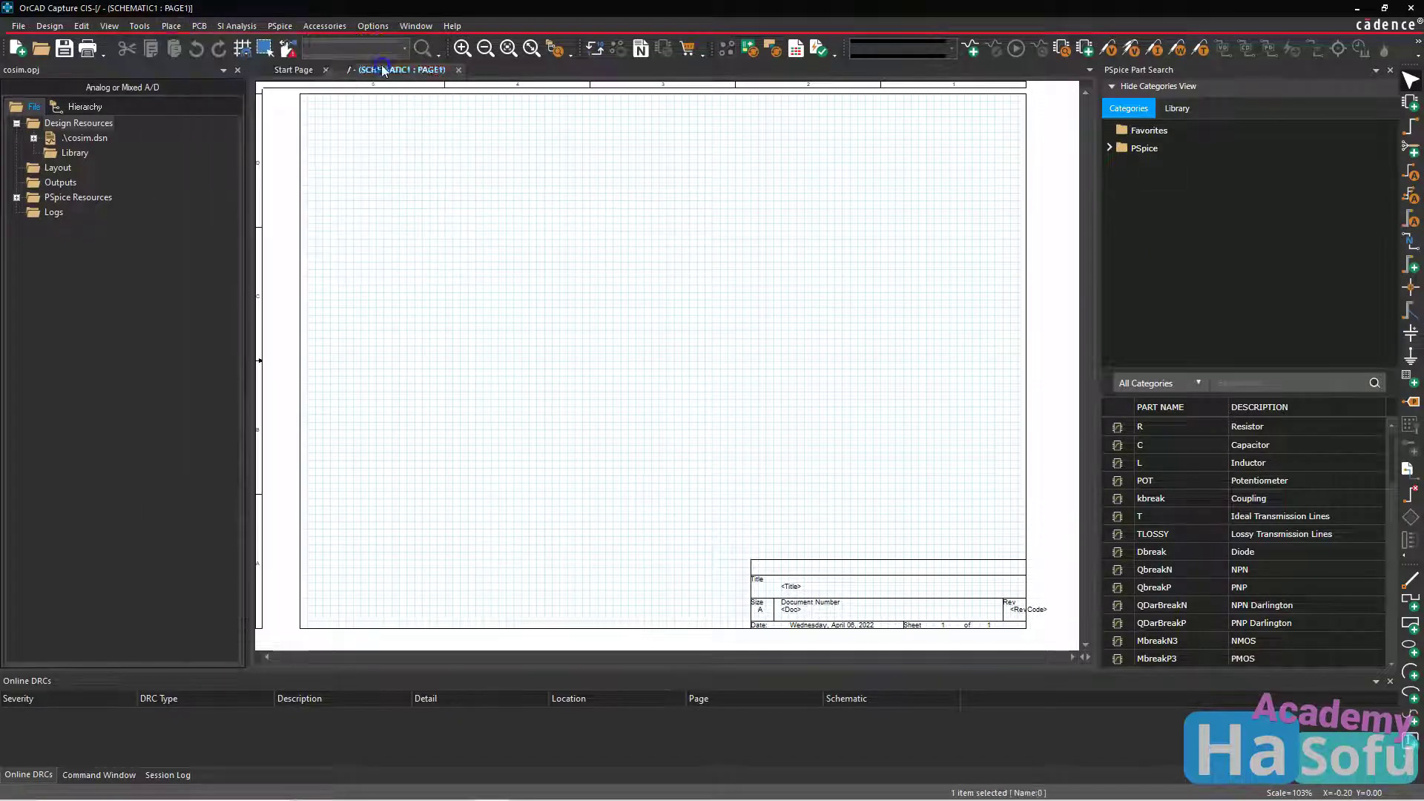
click(583, 357)
right_click(547, 239)
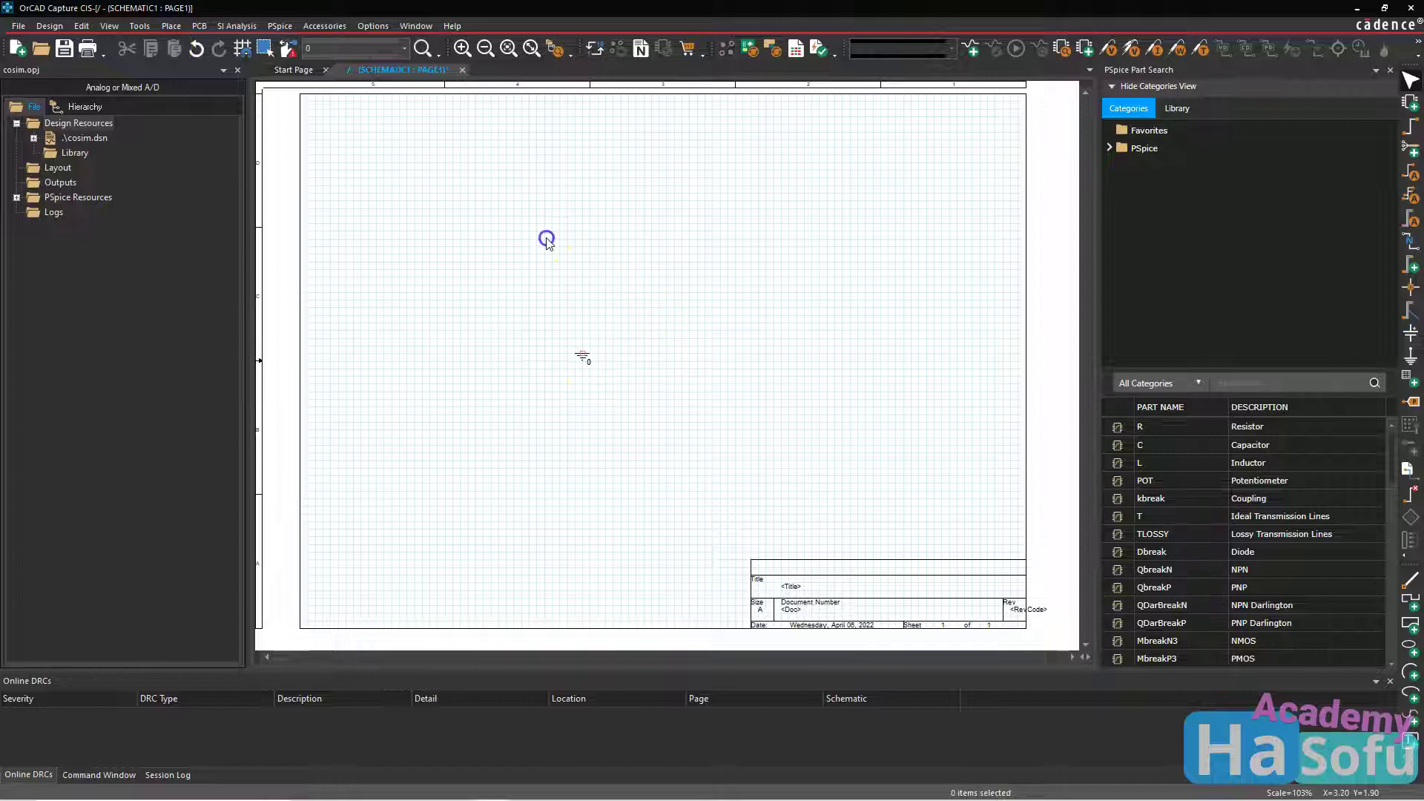
Place two 1k resistors: R1 horizontal, R2 rotated vertical to its right
click(173, 26)
mouse_move(246, 61)
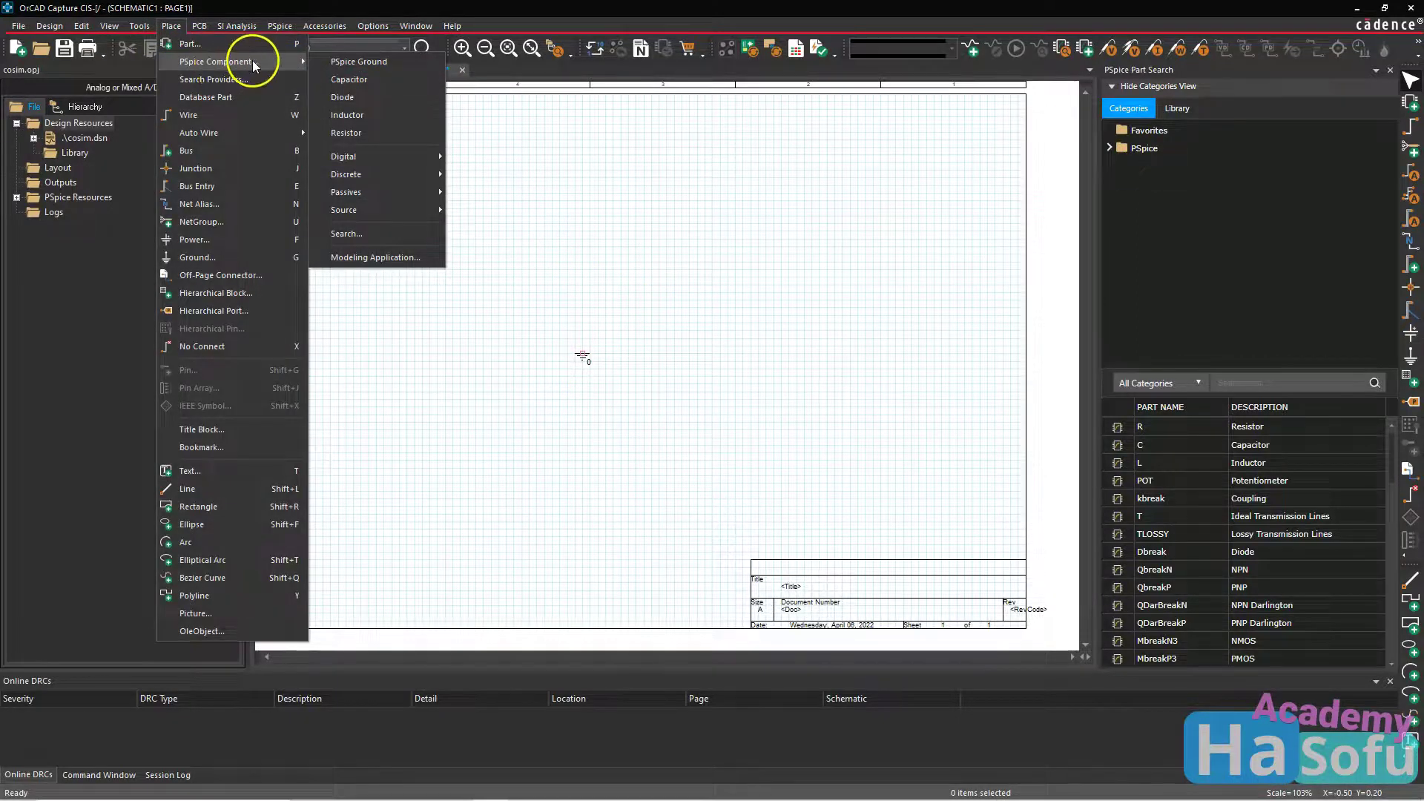
click(382, 131)
click(579, 288)
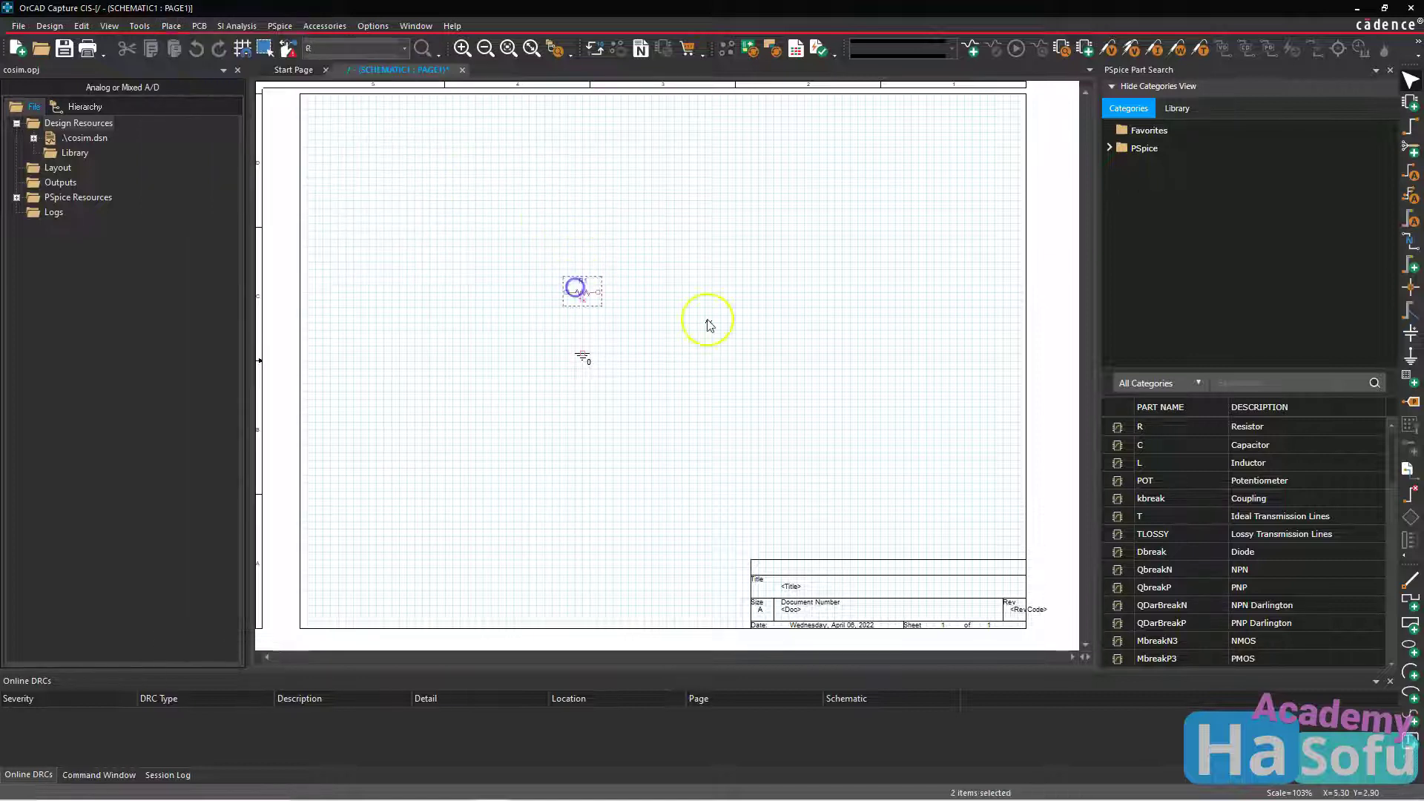
key(r)
click(648, 314)
click(645, 222)
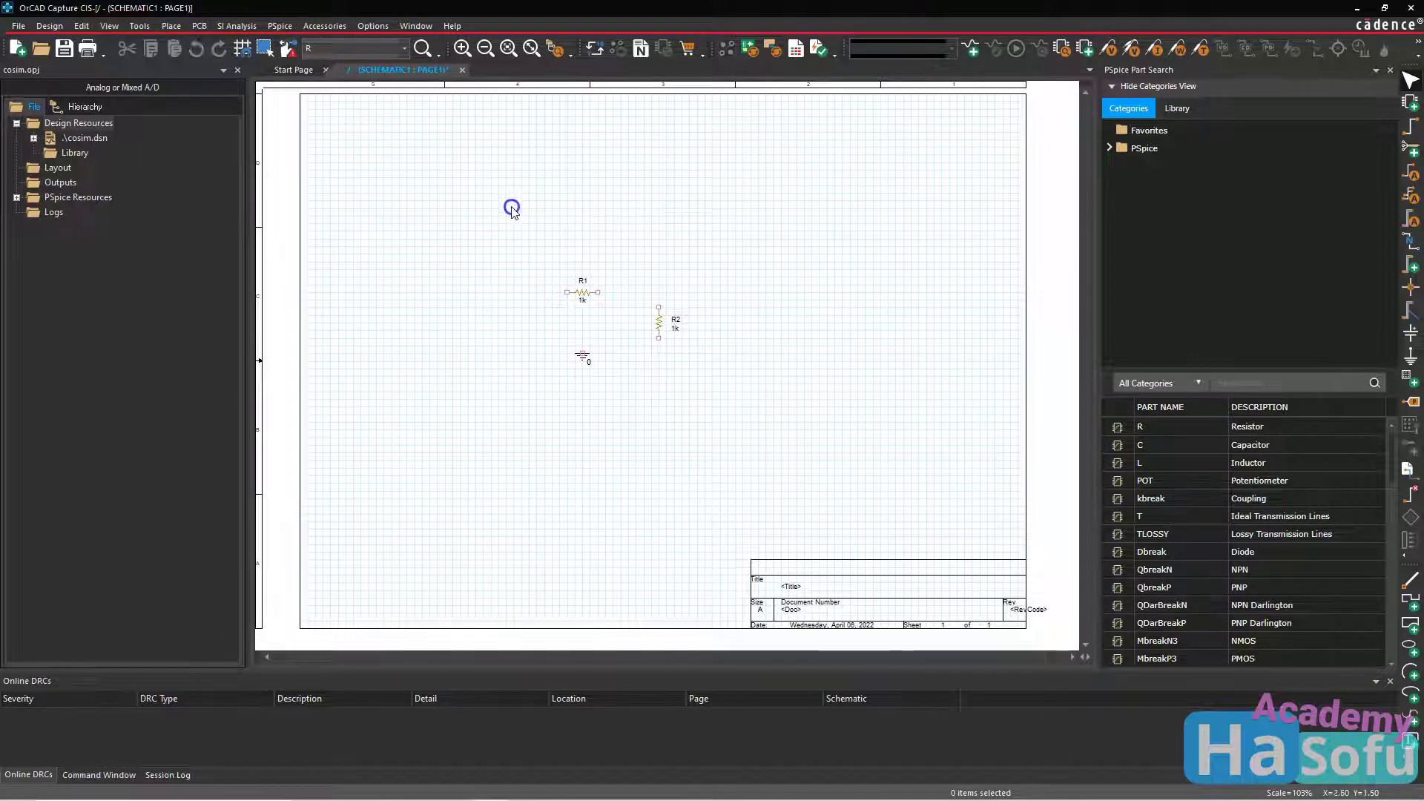
click(172, 27)
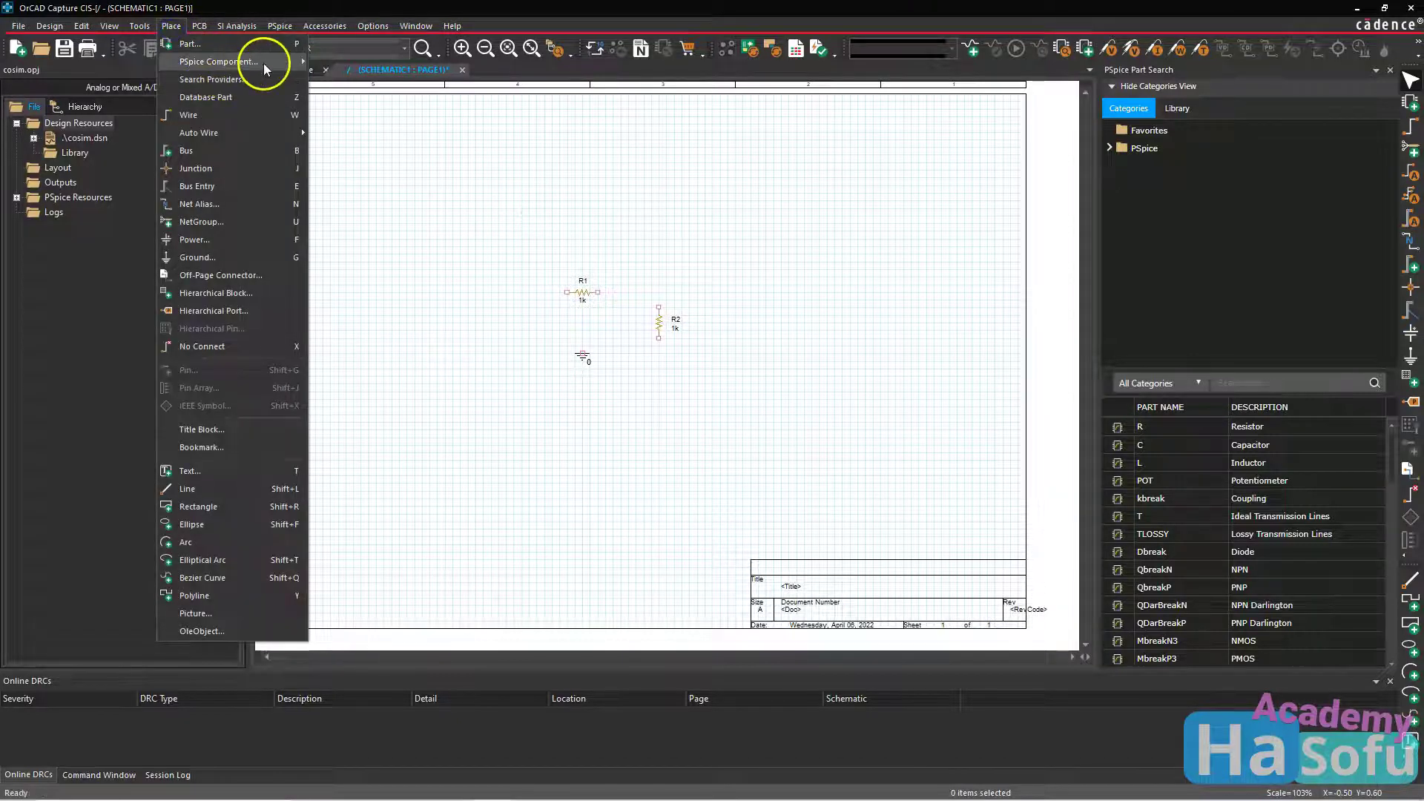
Place a VSIN sine voltage source V1 to the left of R1
mouse_move(264, 63)
mouse_move(419, 212)
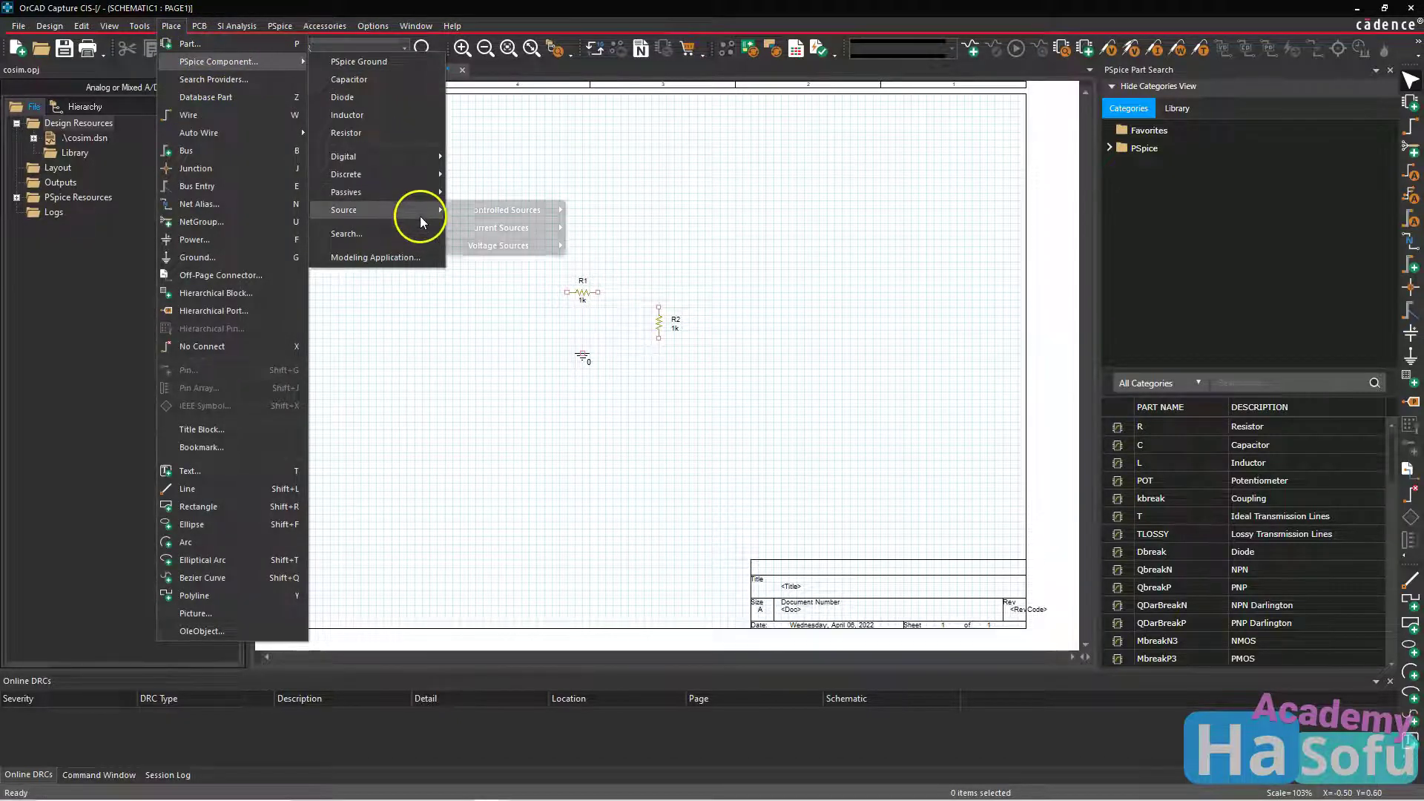
mouse_move(502, 246)
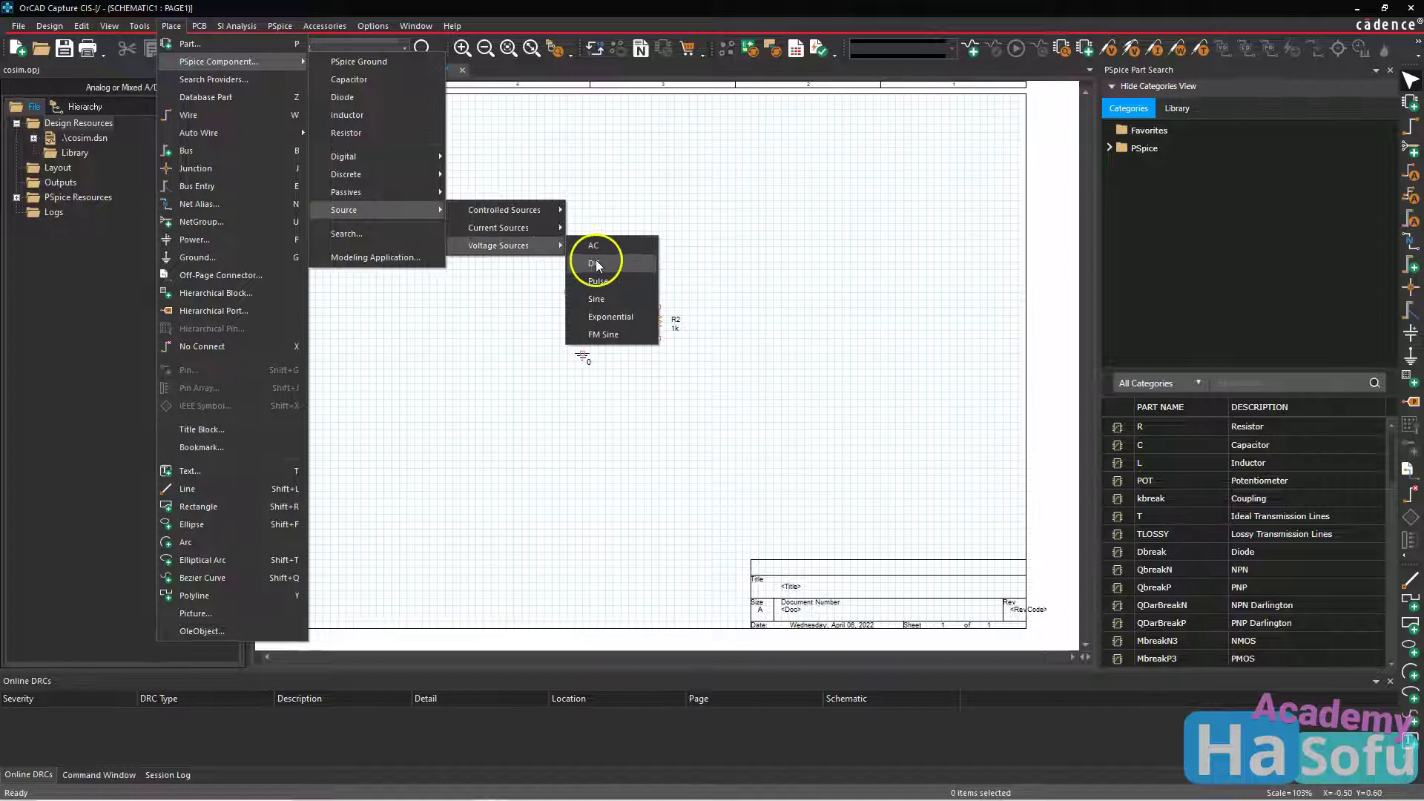
click(612, 297)
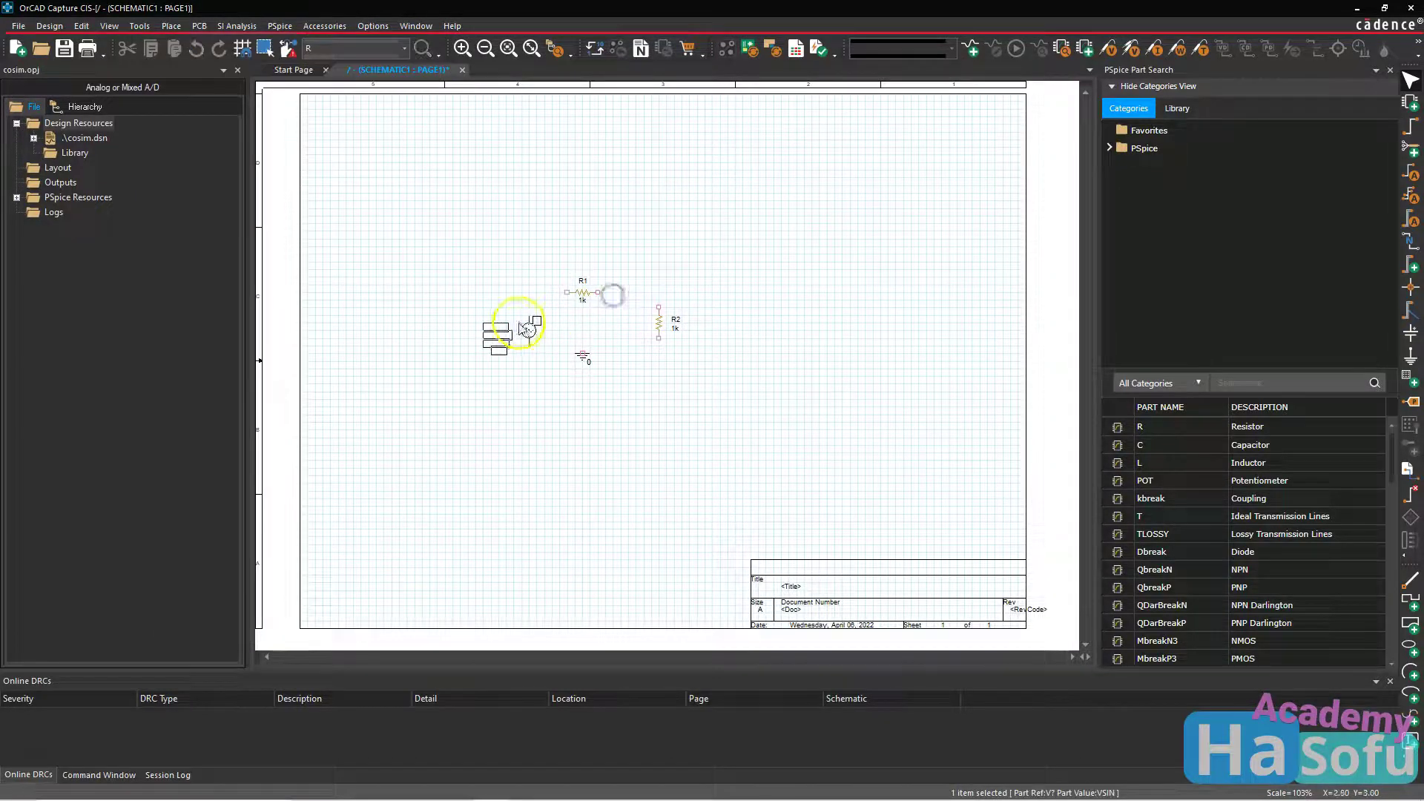
click(512, 313)
key(Escape)
click(654, 217)
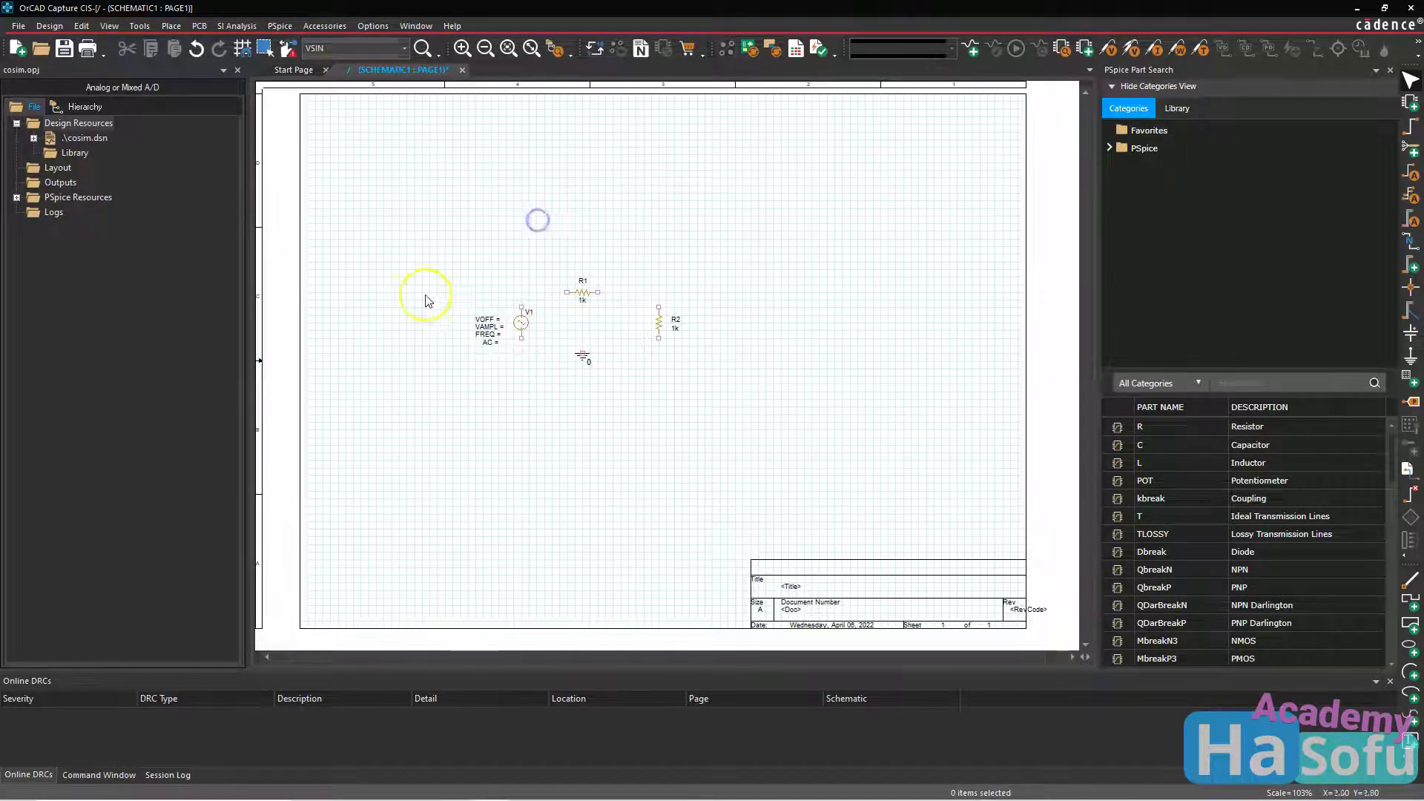
drag(399, 230, 729, 424)
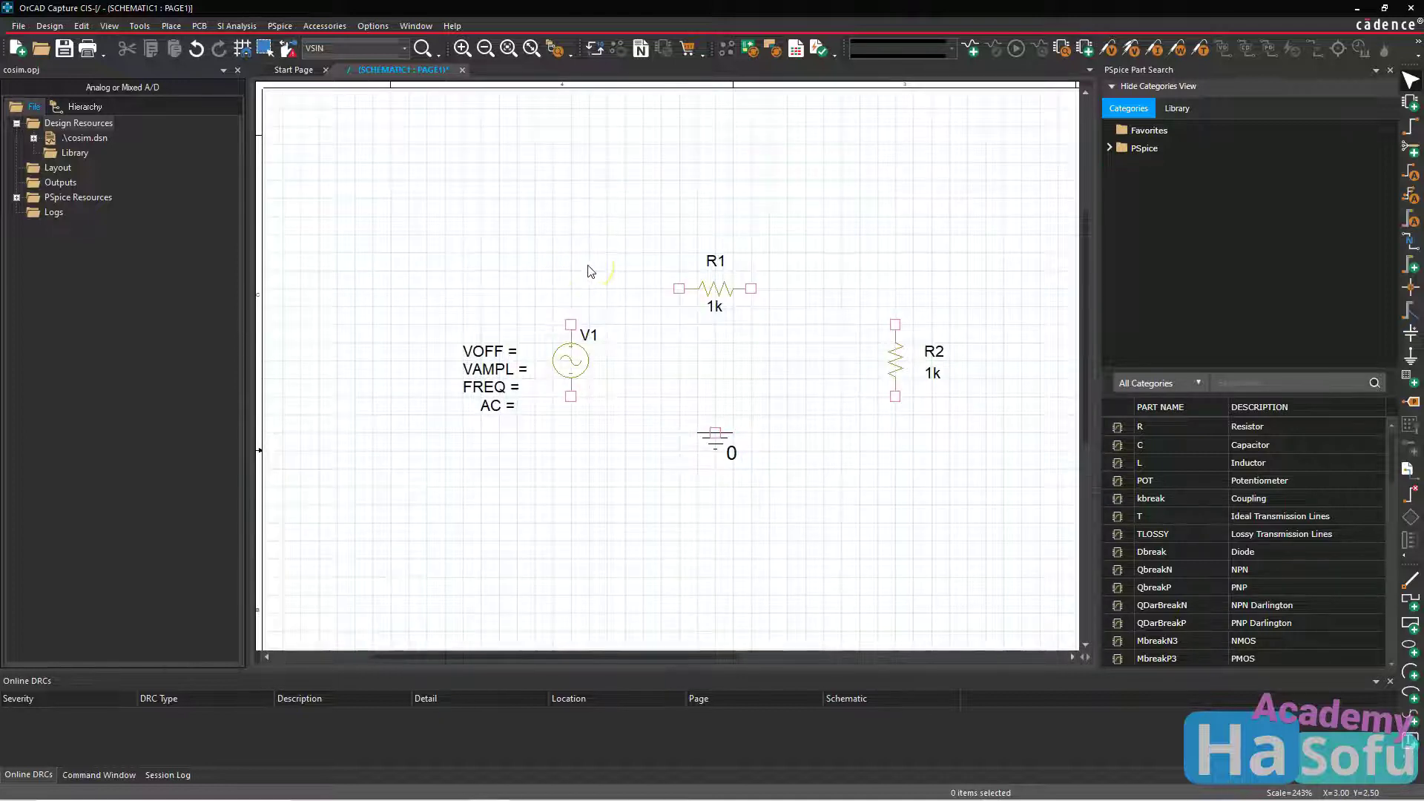
Wire V1's top pin to R1, and R1's right end to R2's top pin
click(173, 26)
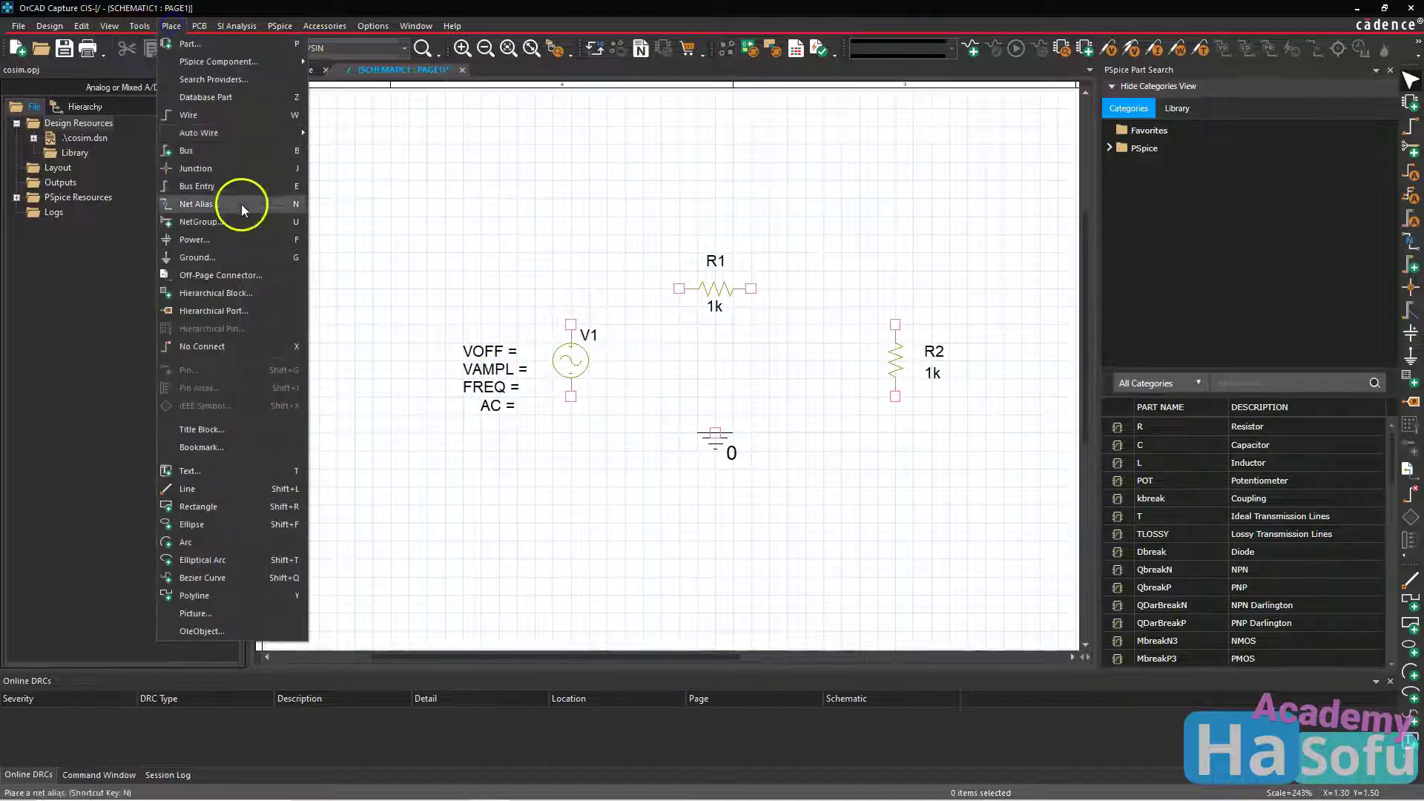
click(237, 117)
click(571, 321)
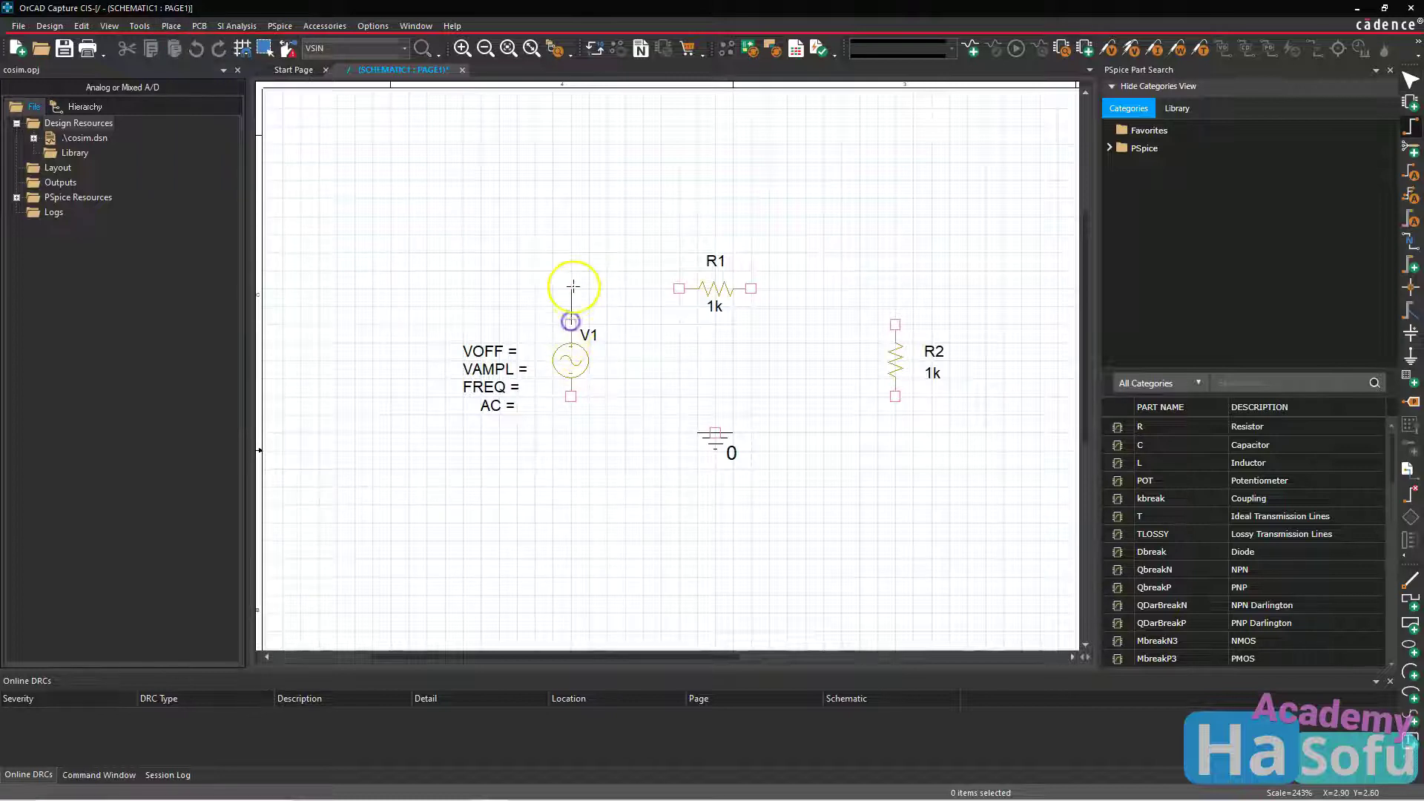
click(571, 287)
click(678, 288)
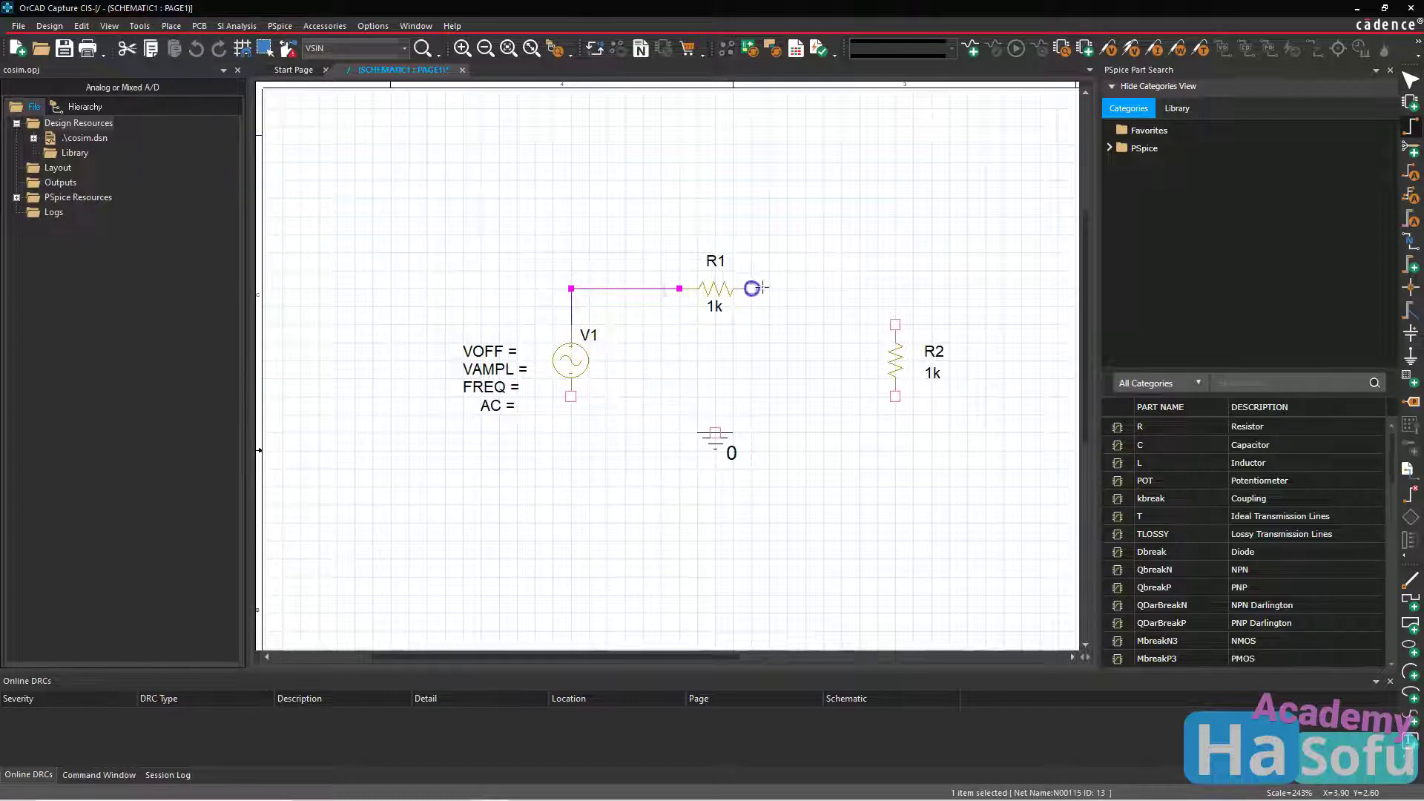
click(752, 287)
click(896, 323)
Run the bottom wire from R2's lower pin to V1's lower pin and tie ground to it
click(896, 396)
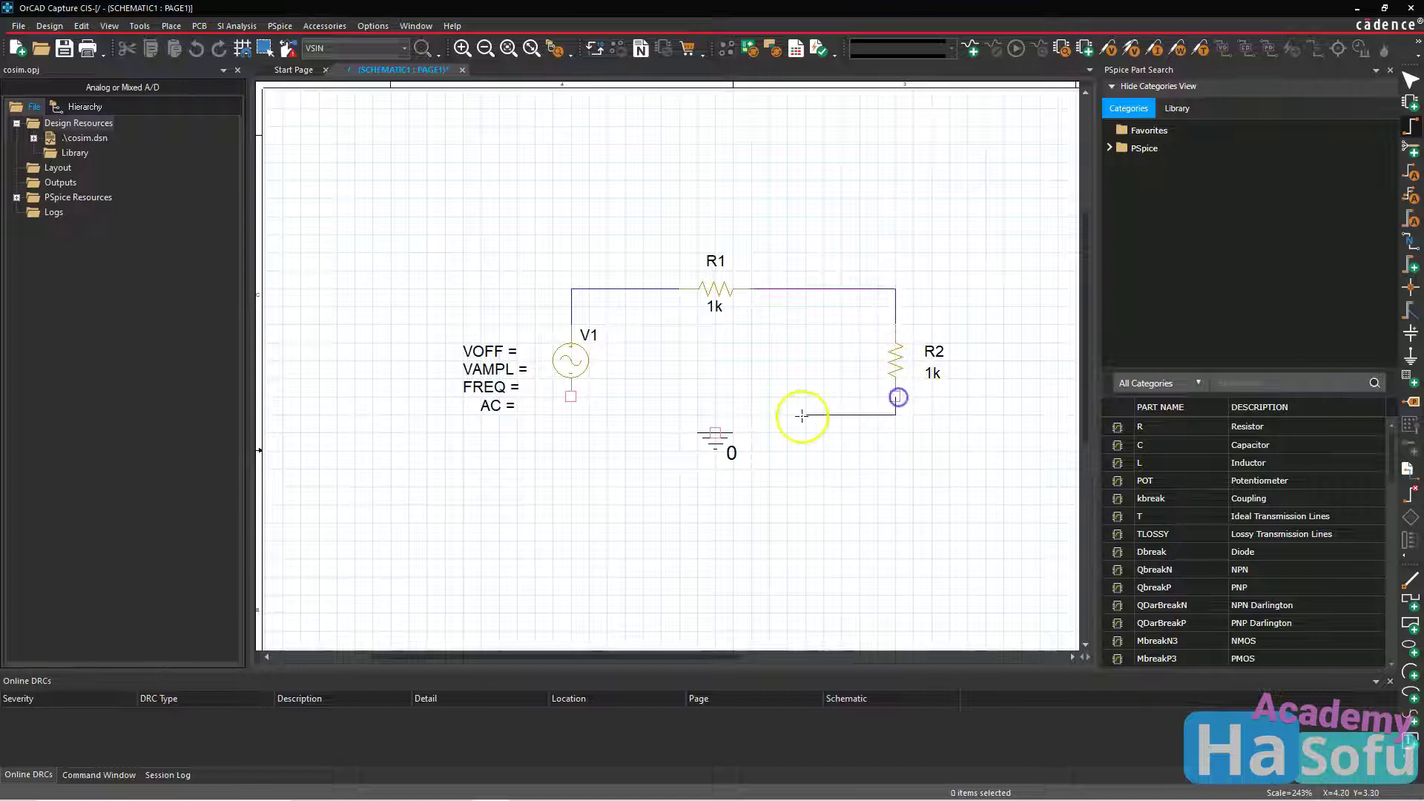
click(802, 416)
click(570, 397)
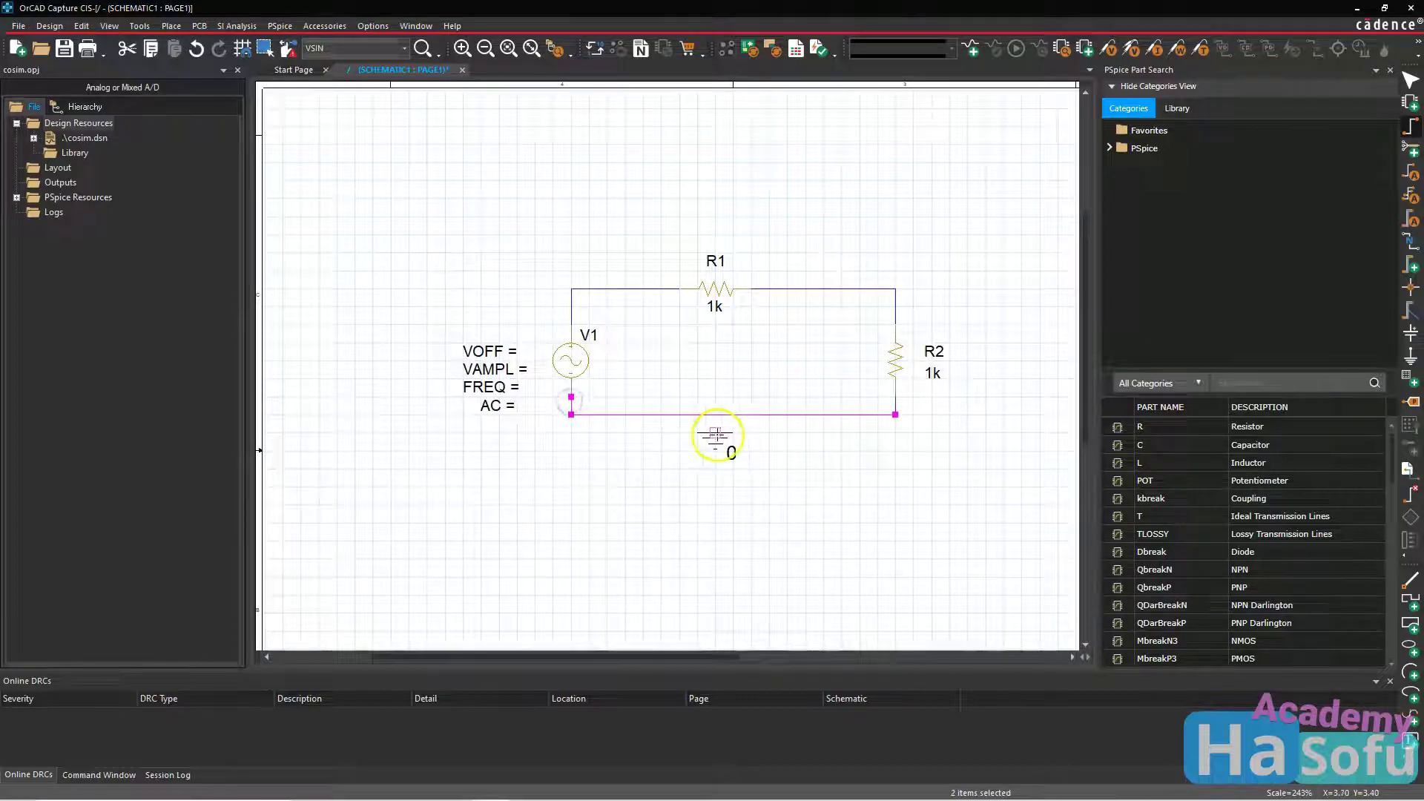
click(715, 431)
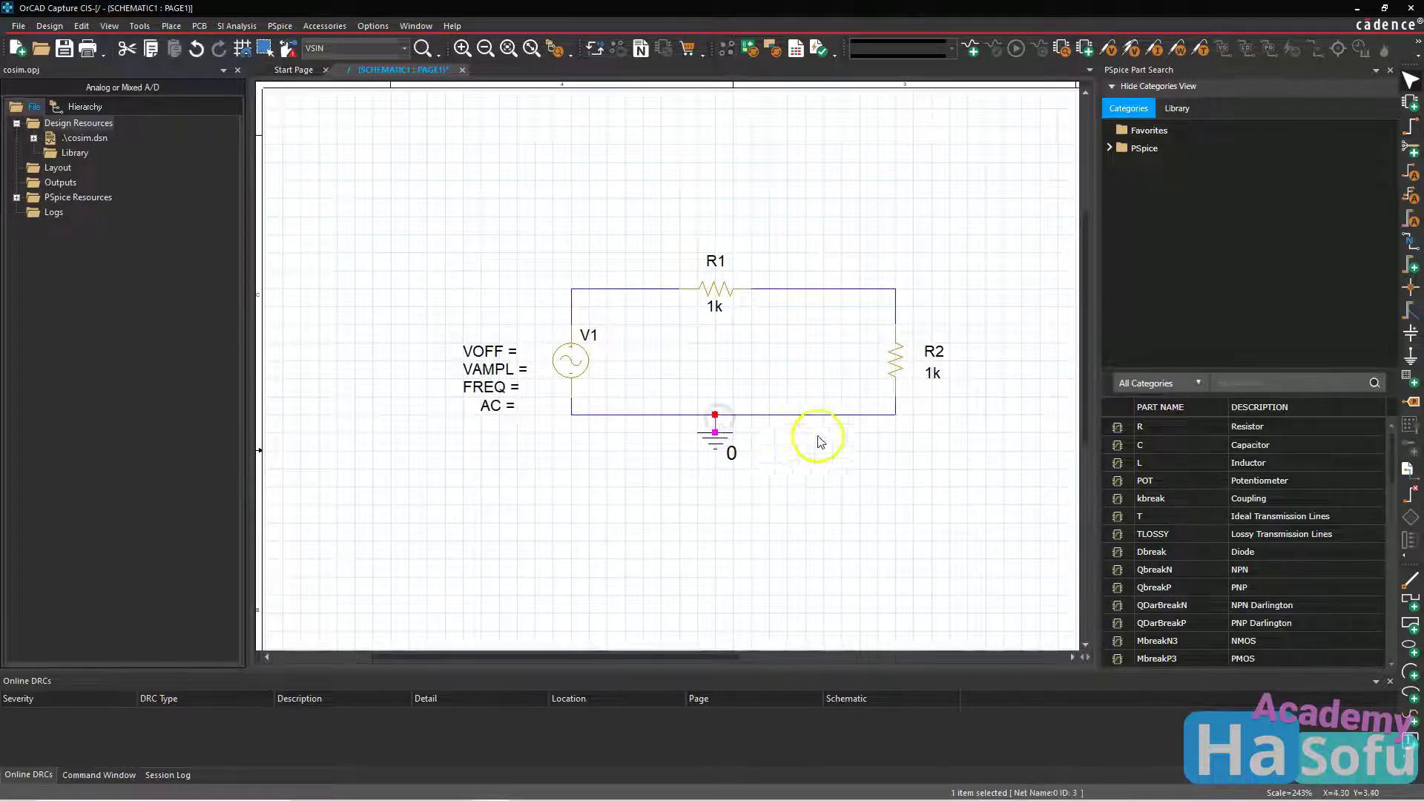
Set V1's VAMPL to 10 and FREQ to 60
double_click(504, 375)
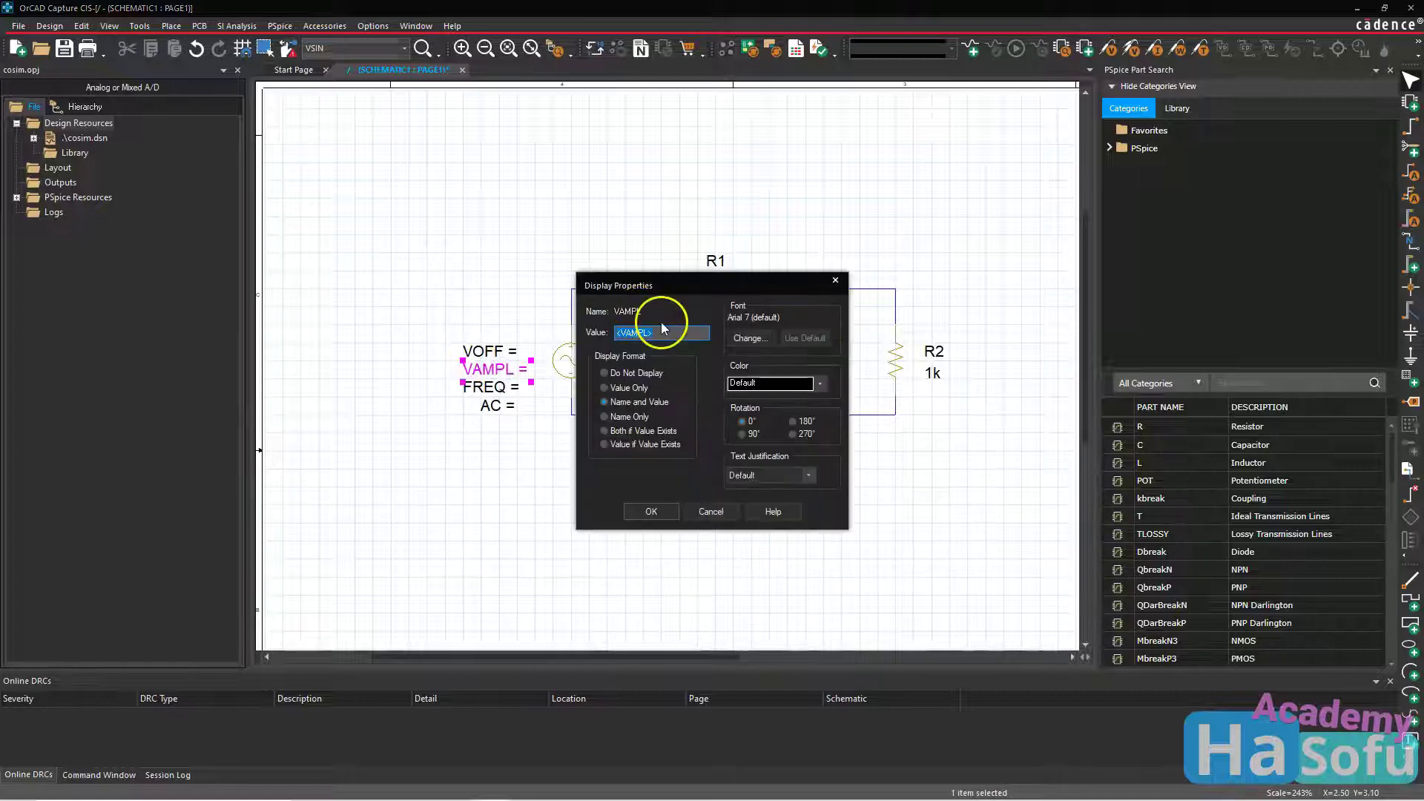
text(10)
key(Return)
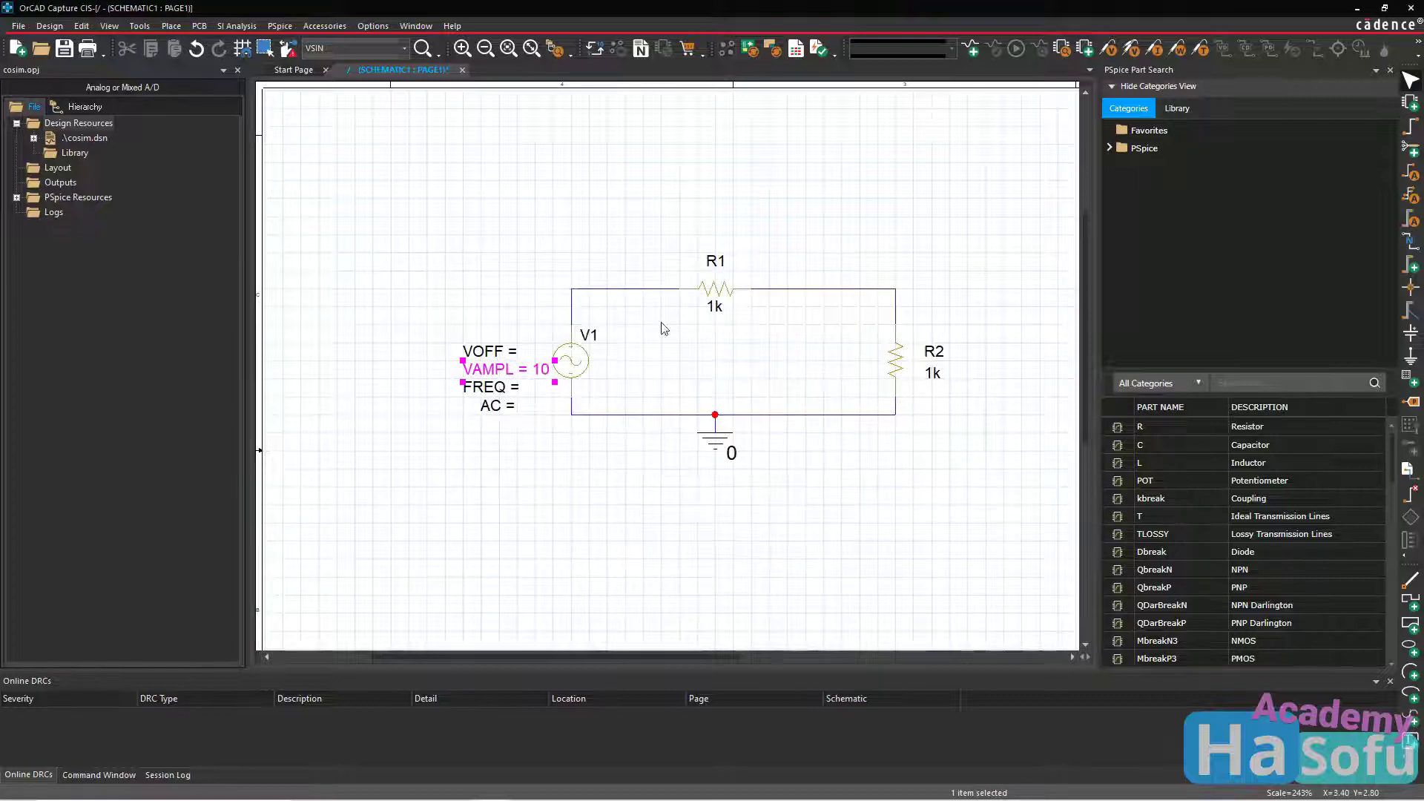
double_click(491, 387)
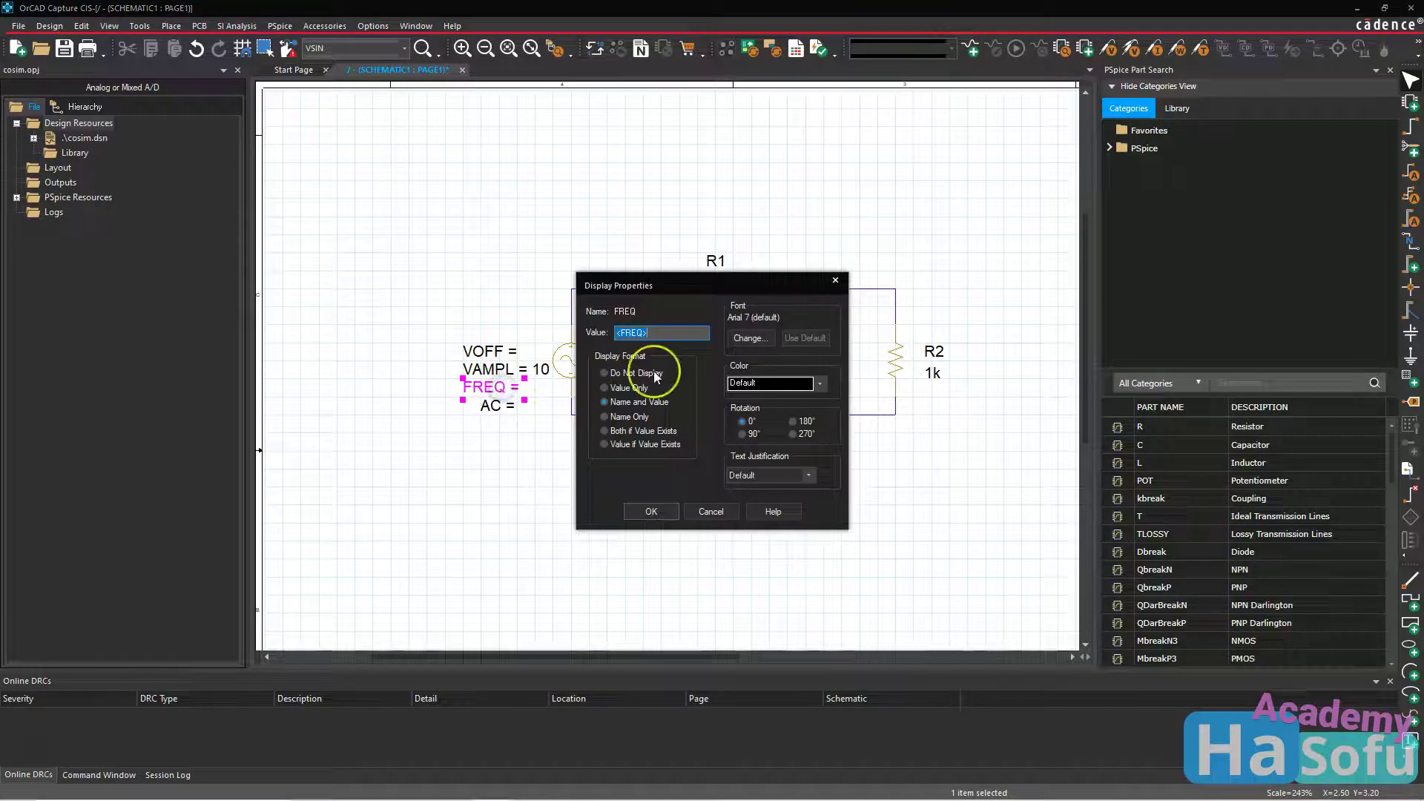
text(60)
key(Return)
click(415, 230)
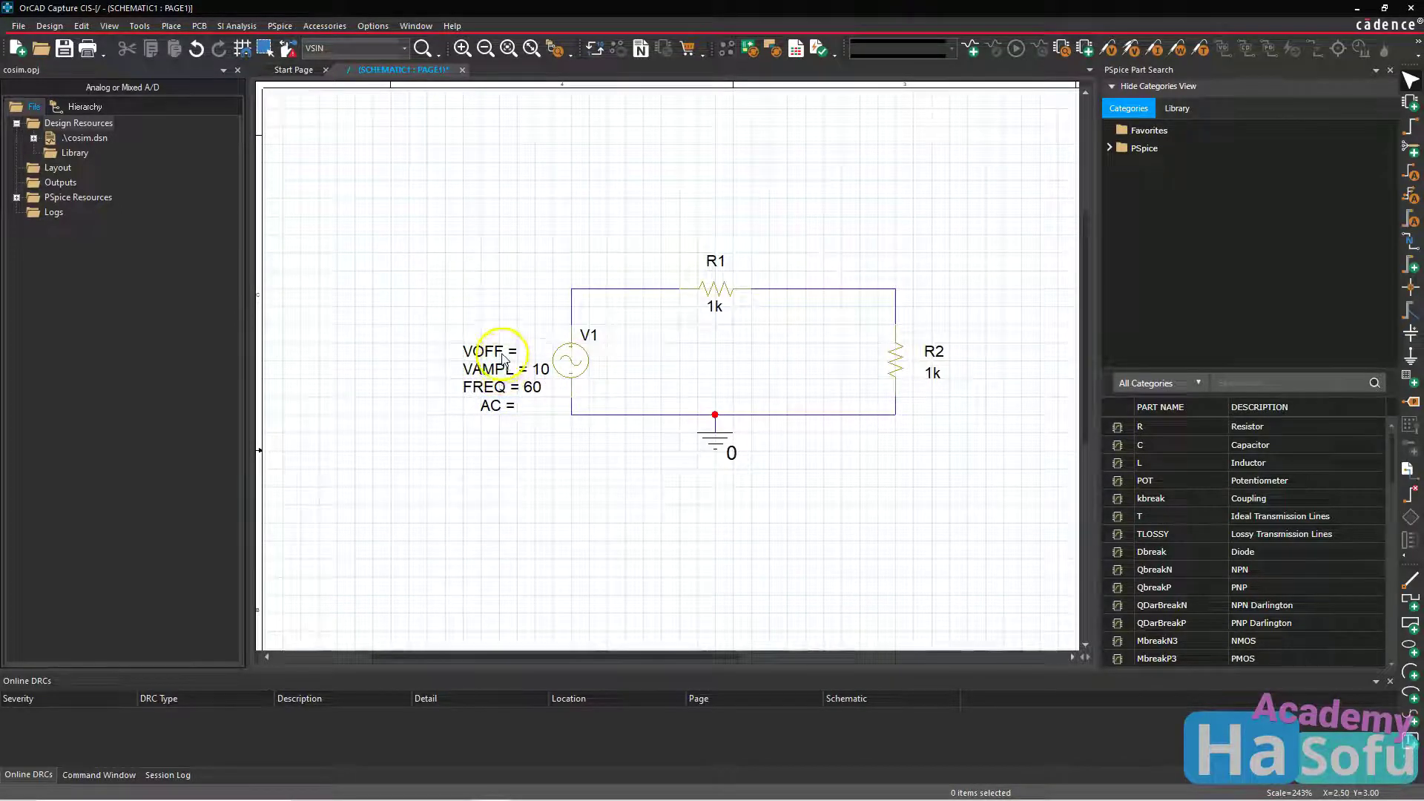
Create a new transient simulation profile named trans
click(521, 214)
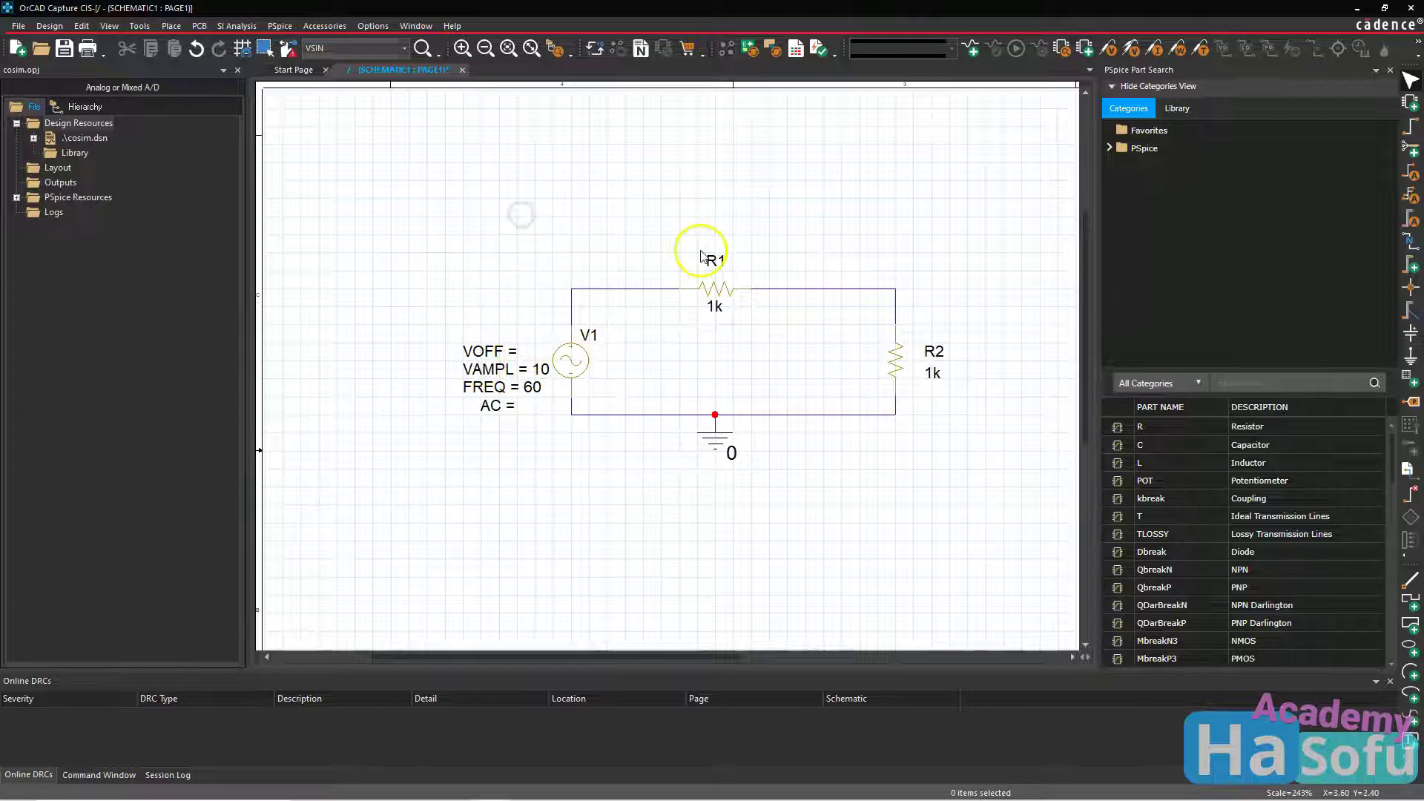
click(819, 211)
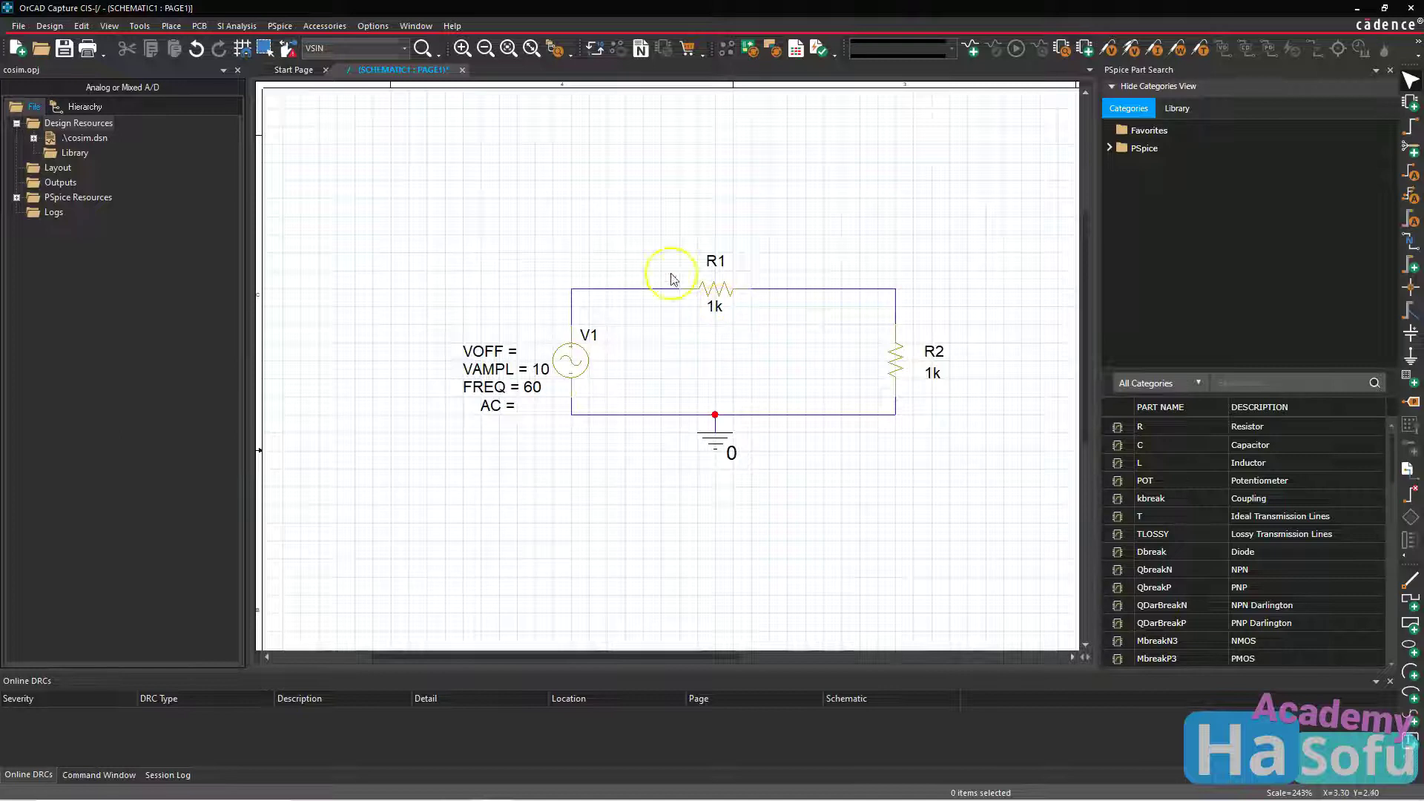
click(516, 218)
click(613, 164)
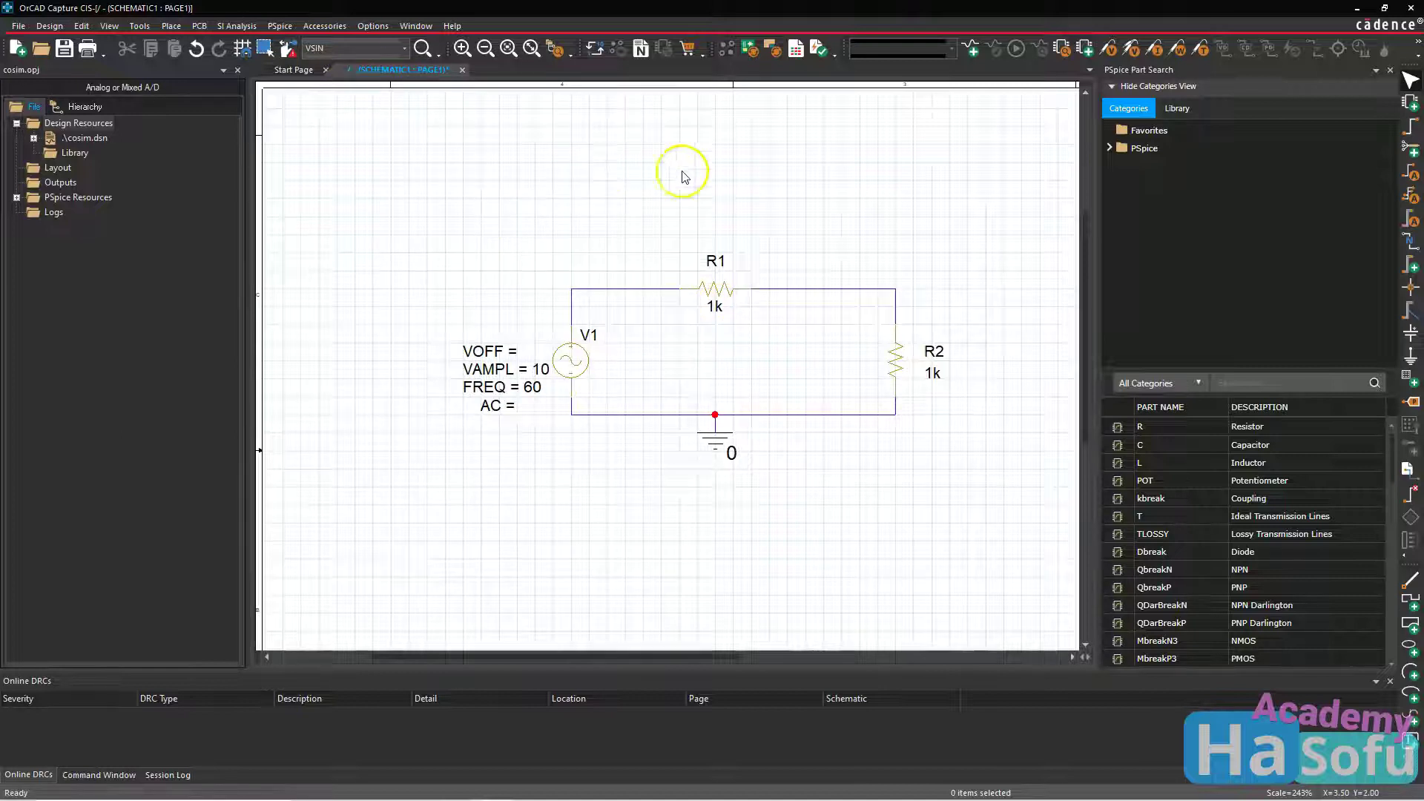
click(280, 27)
click(309, 47)
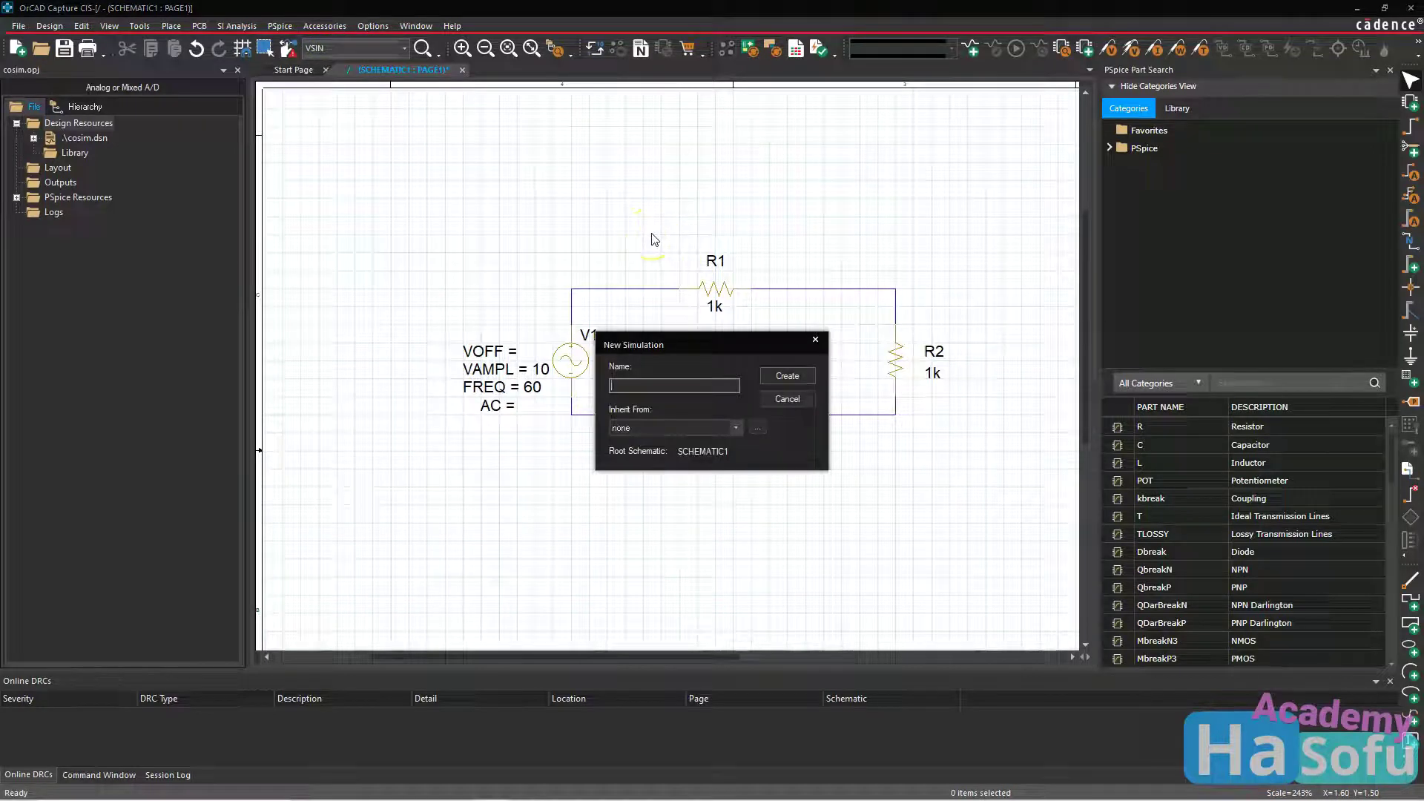
key(Return)
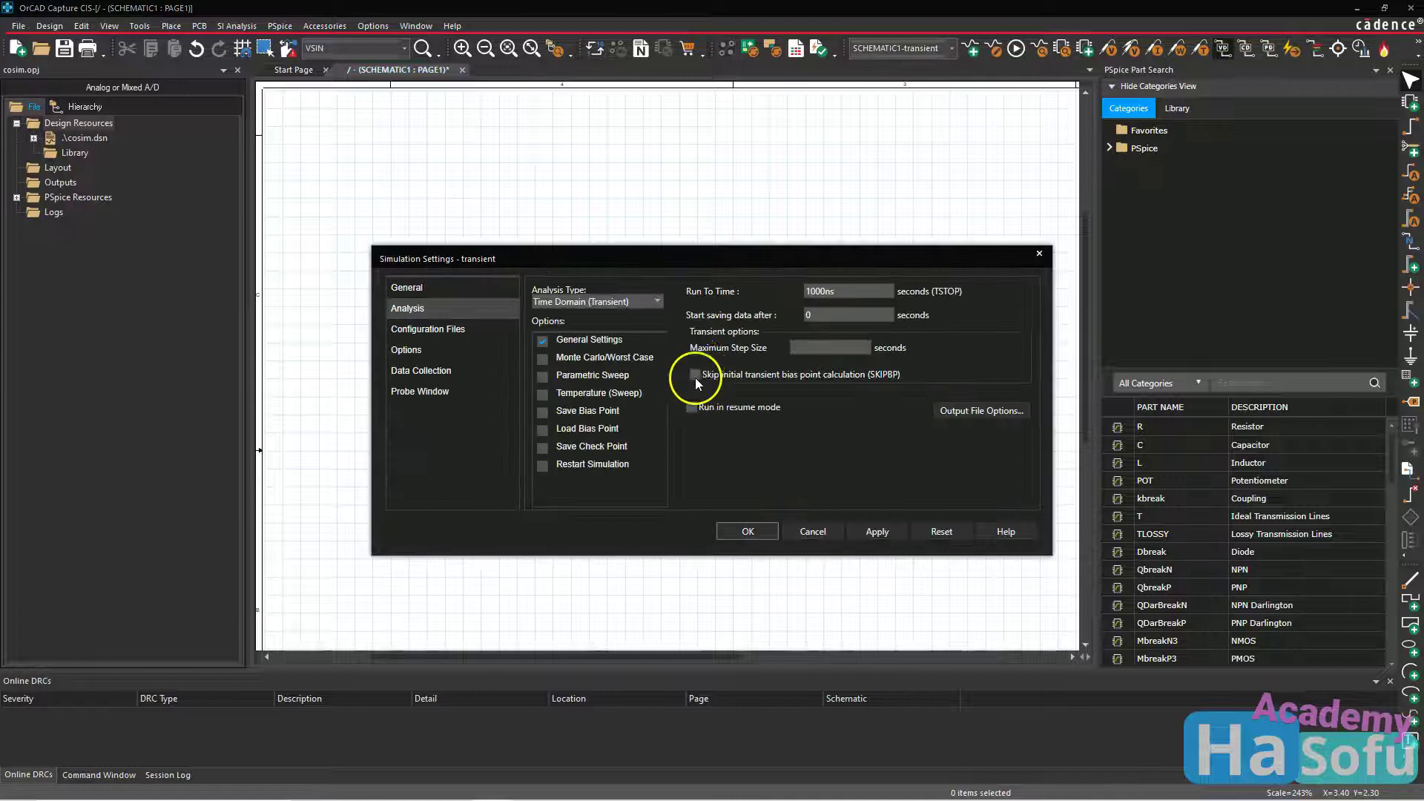
Set the transient Run To Time to 0.3s with a 0.003 s maximum step size, then apply and save
click(843, 296)
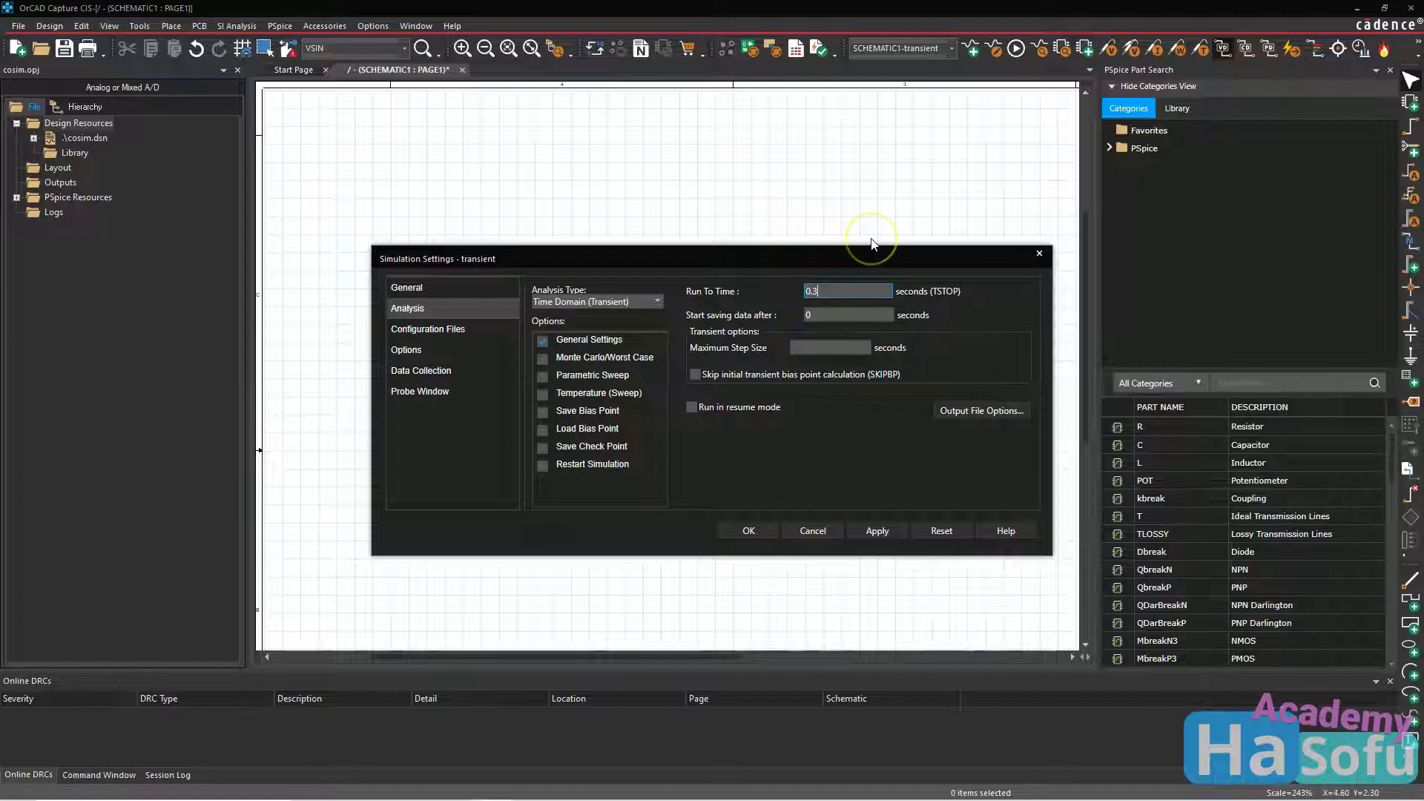
text(0.3s)
key(Tab)
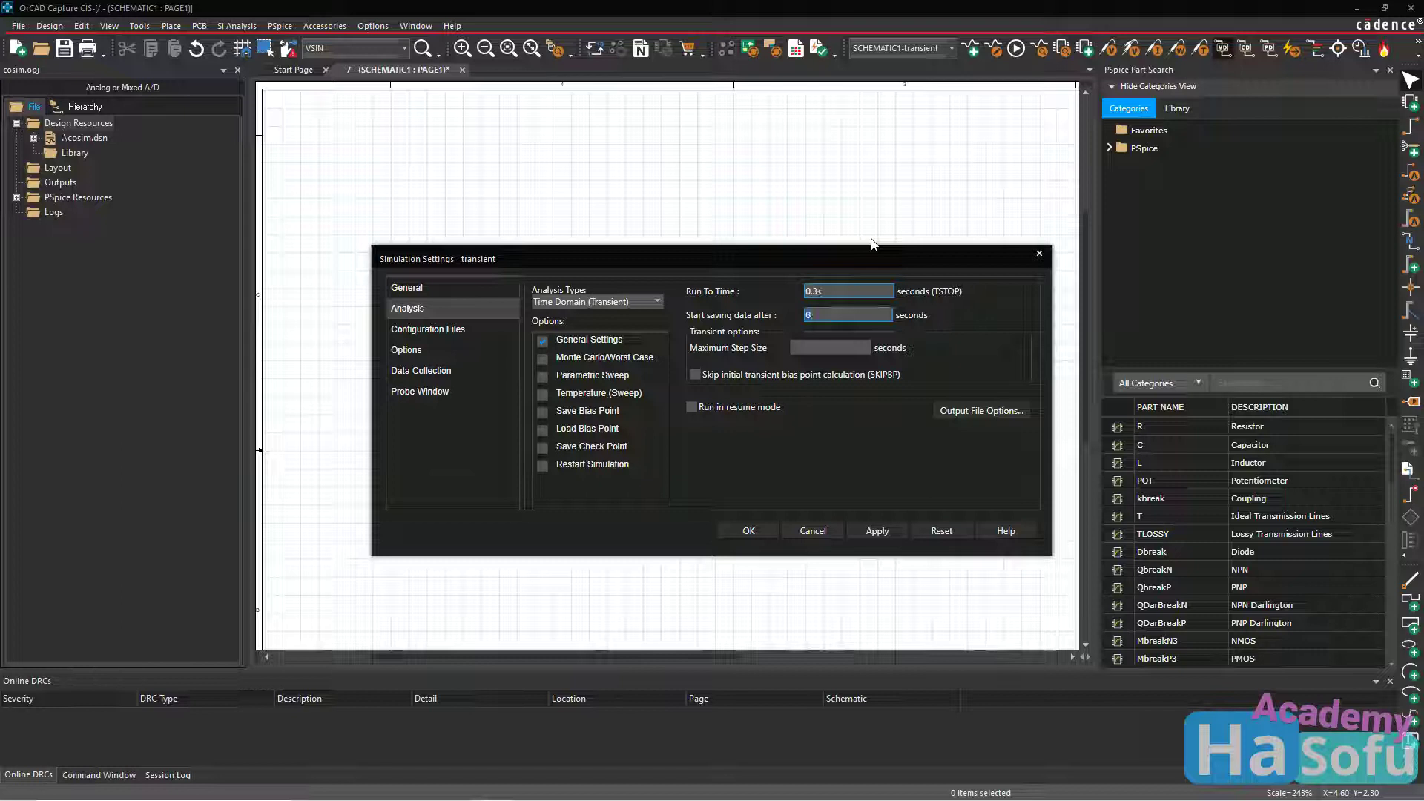
key(Tab)
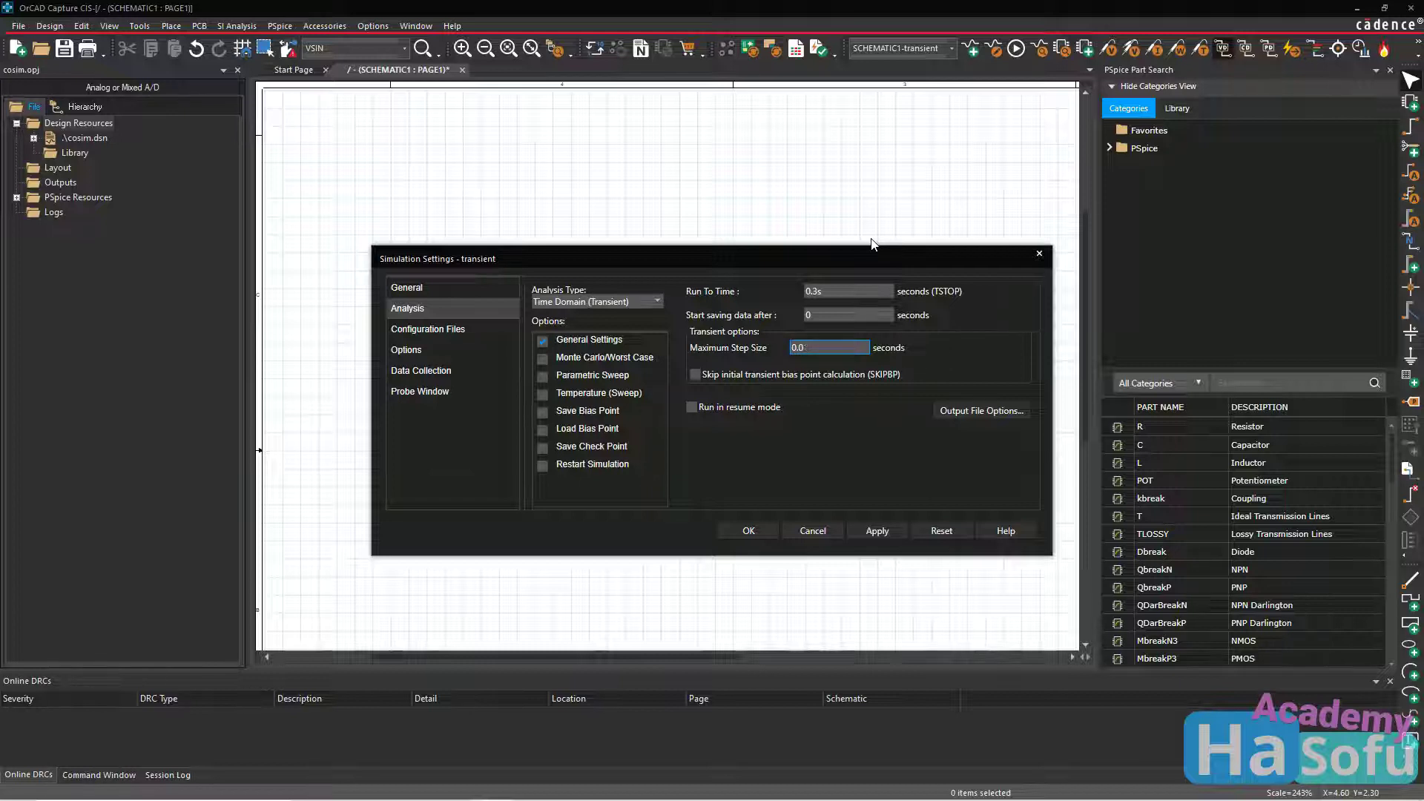
click(868, 531)
click(751, 531)
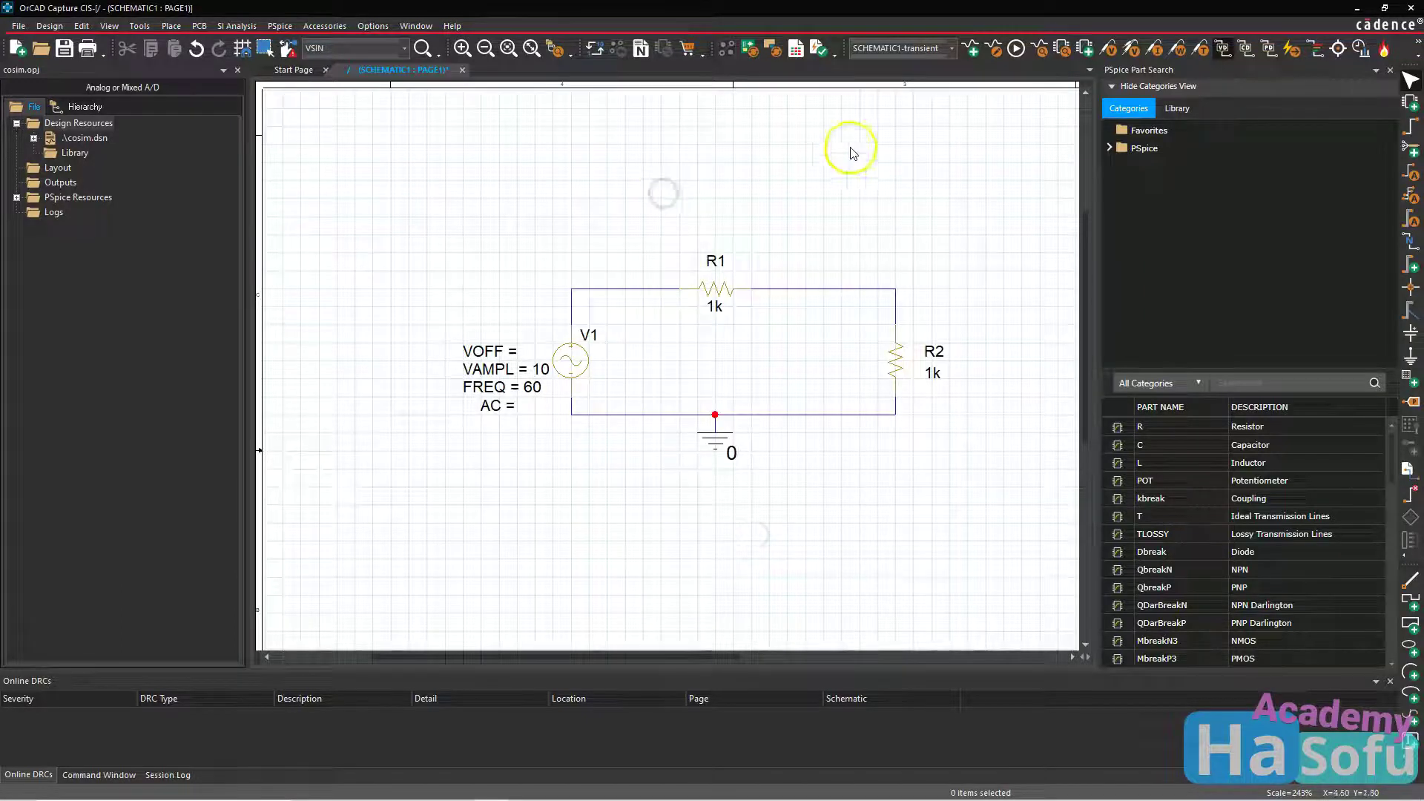
Place voltage differential markers on R2, V+ at its top pin and V- at its bottom pin
click(281, 26)
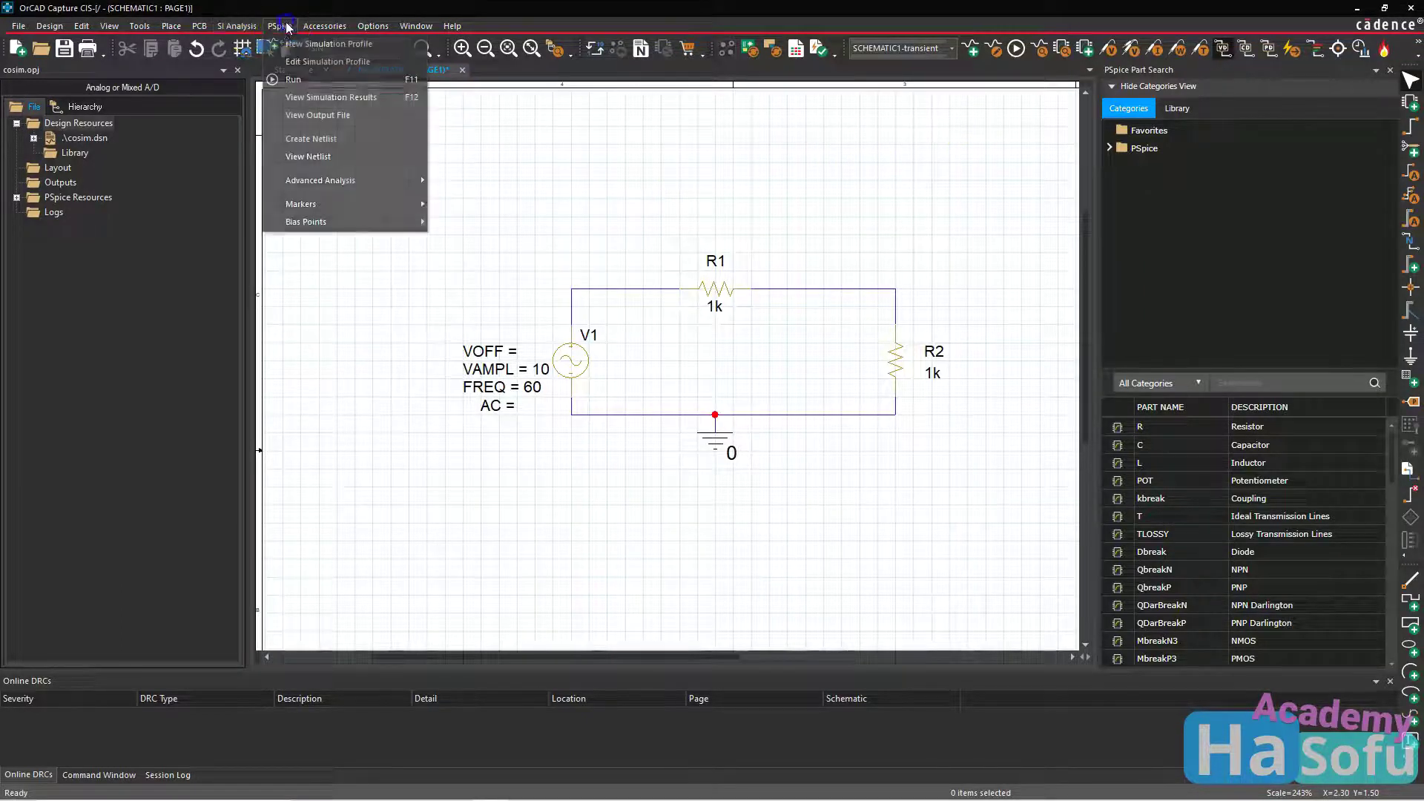
mouse_move(386, 195)
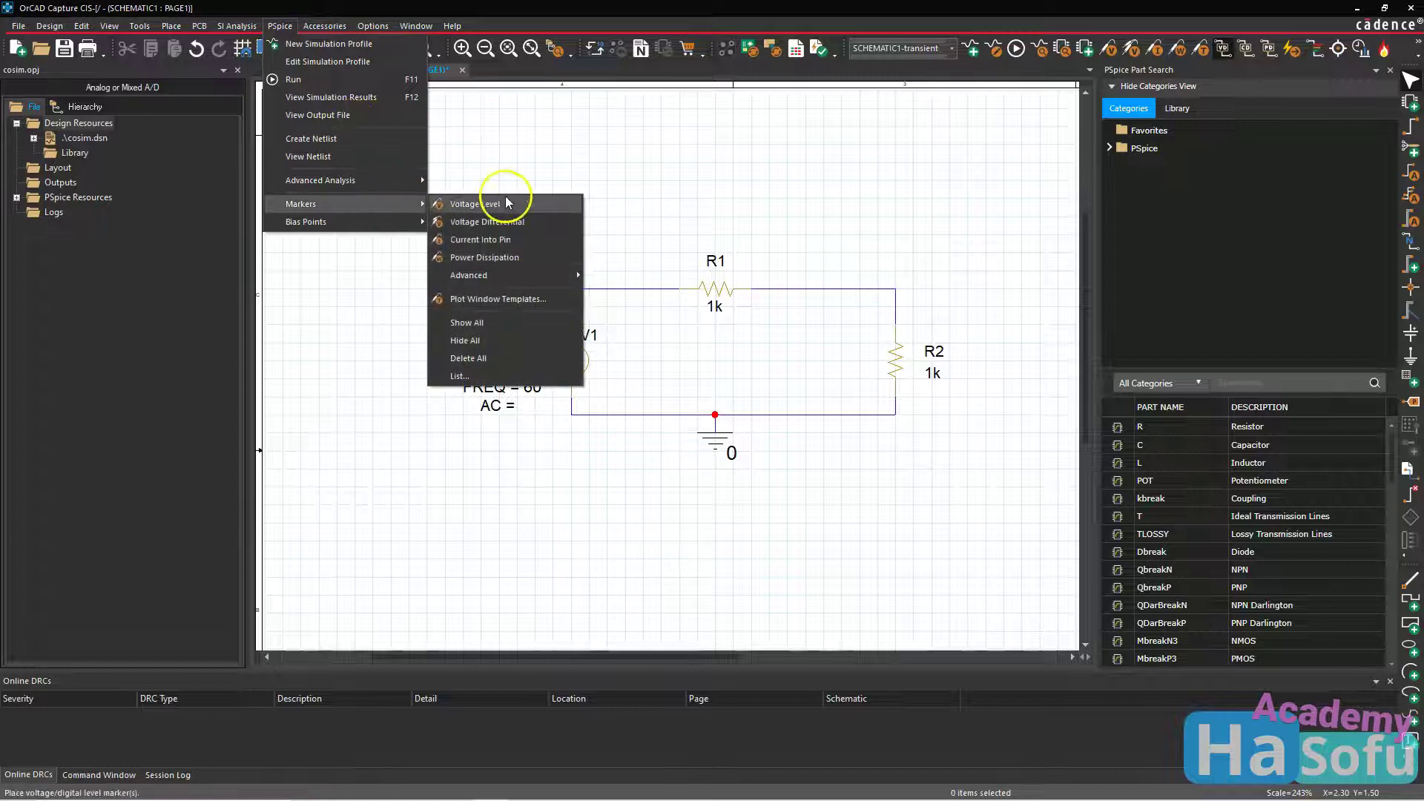
click(524, 219)
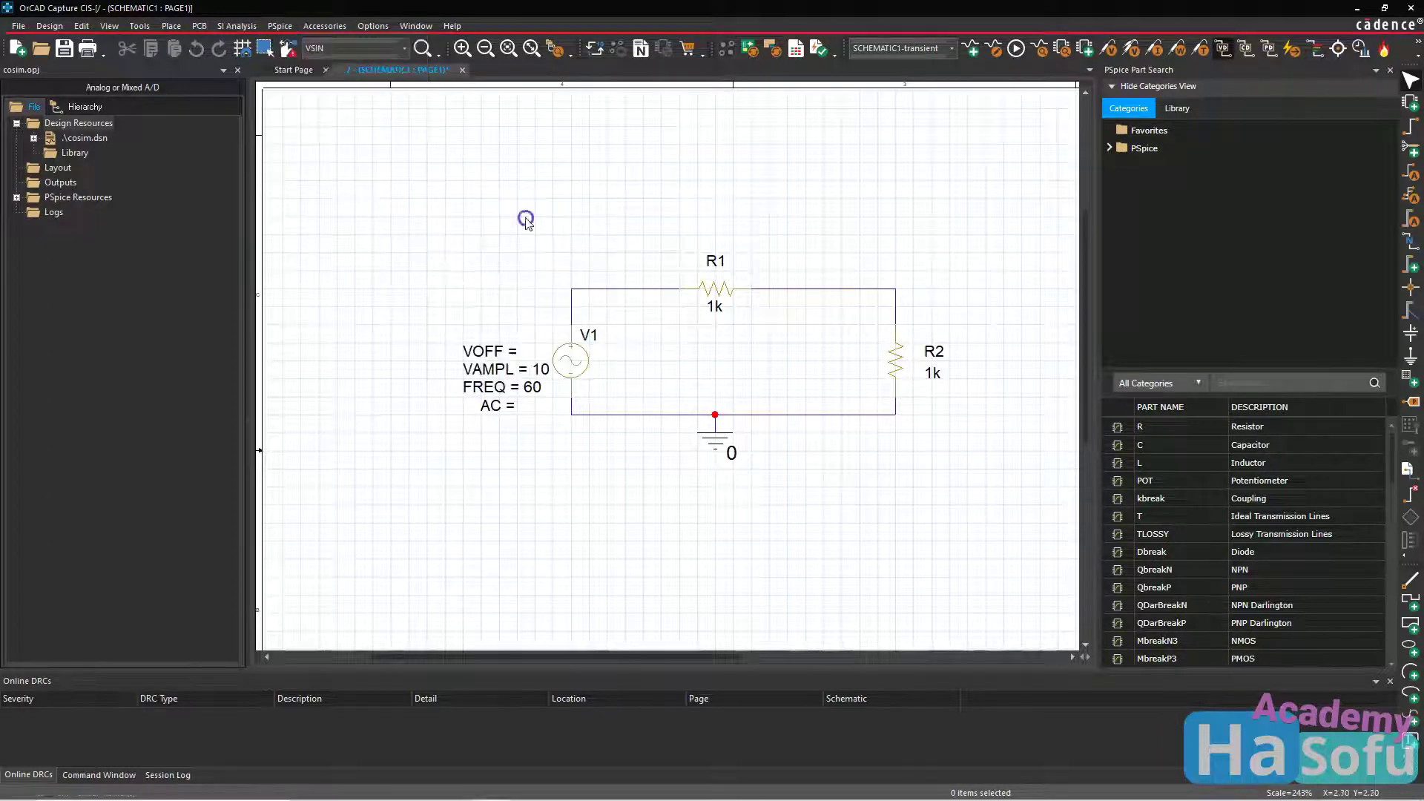
click(896, 289)
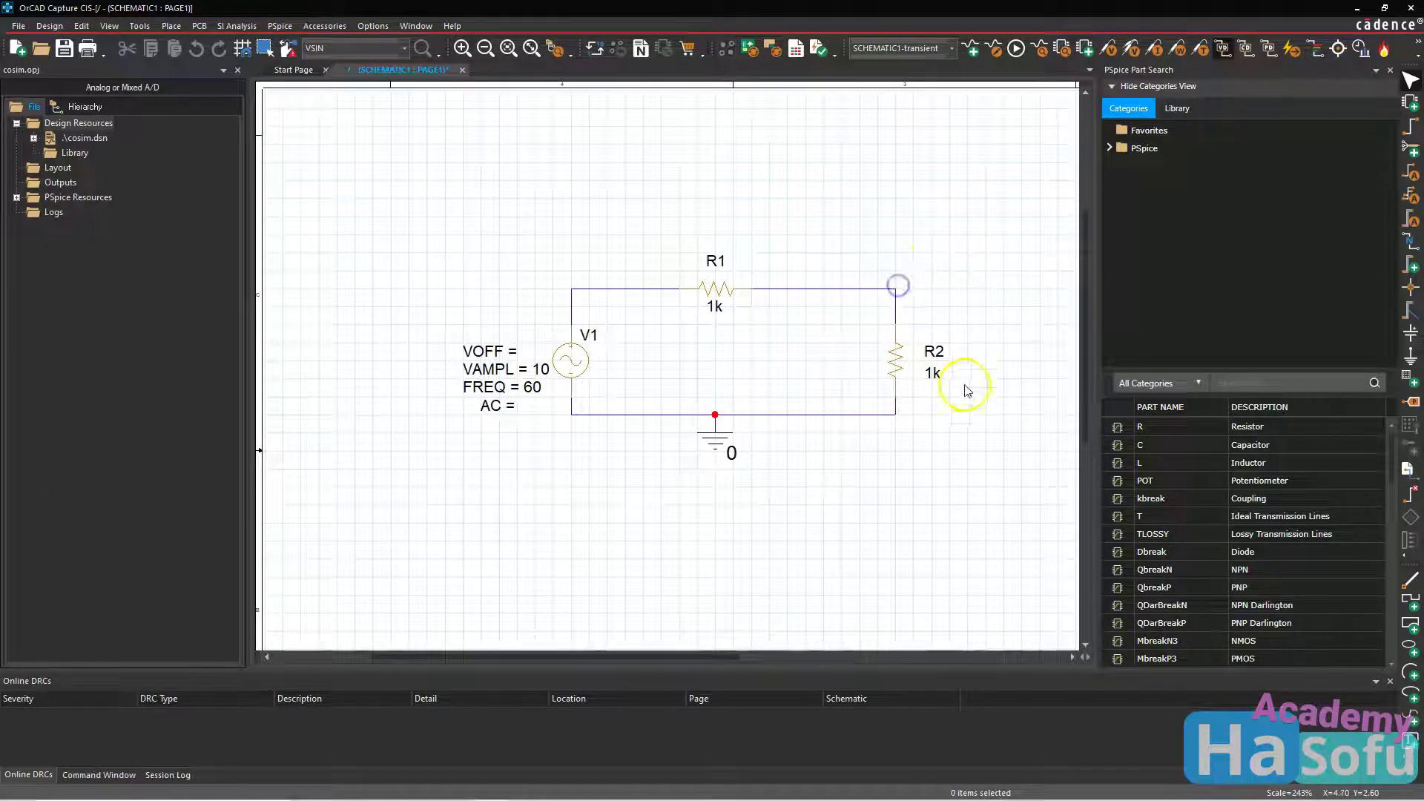
click(896, 414)
right_click(921, 160)
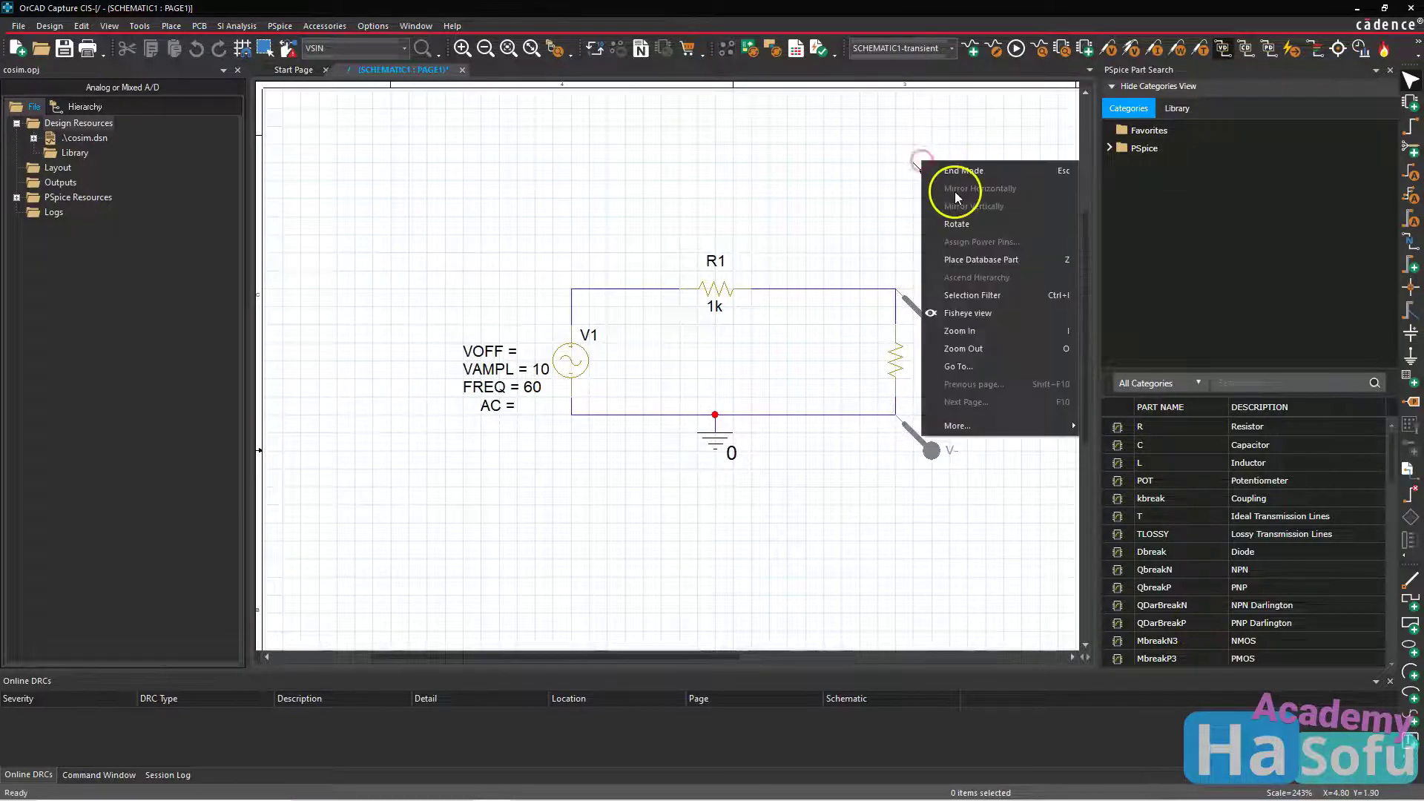
click(961, 170)
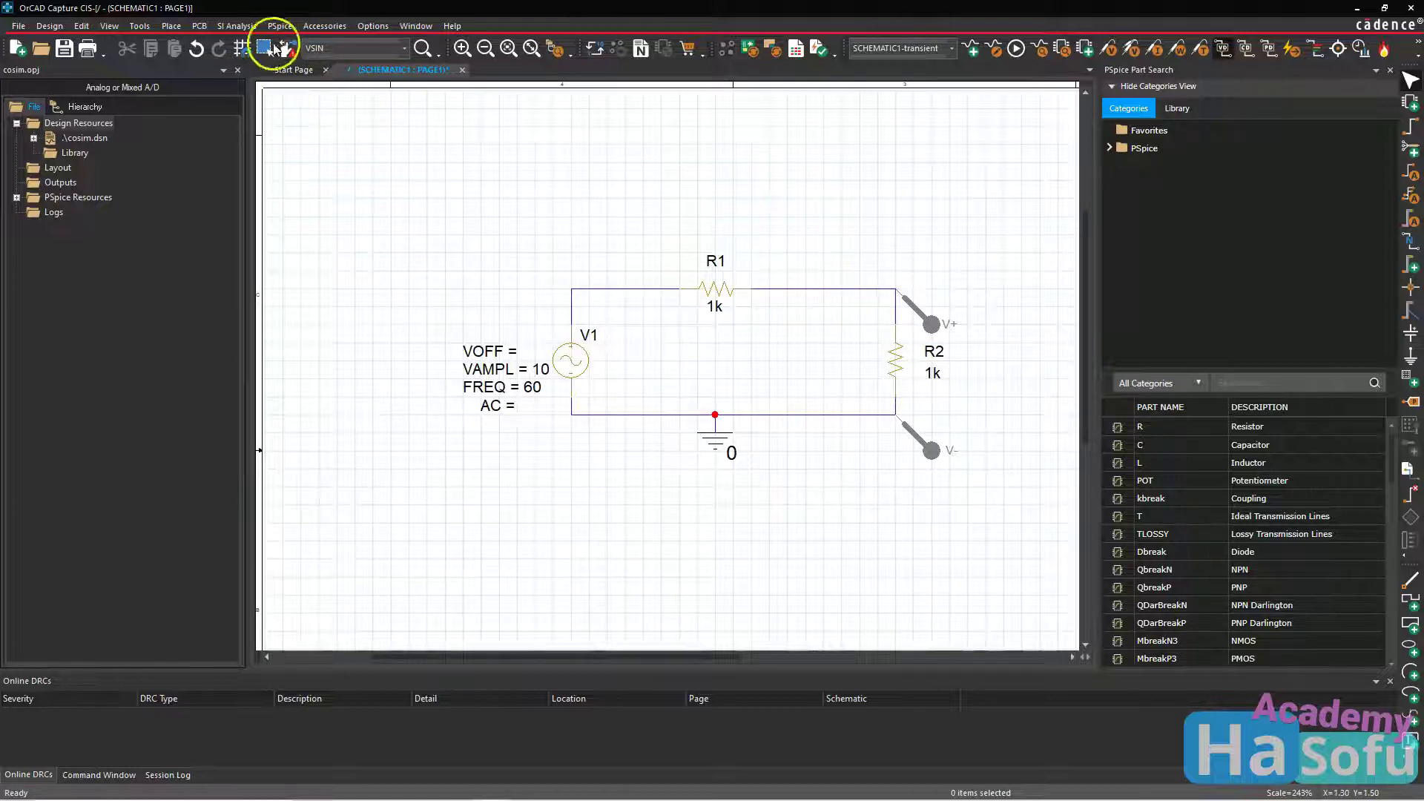
Label the wire between R1 and R2's top end with net alias OUT
click(172, 26)
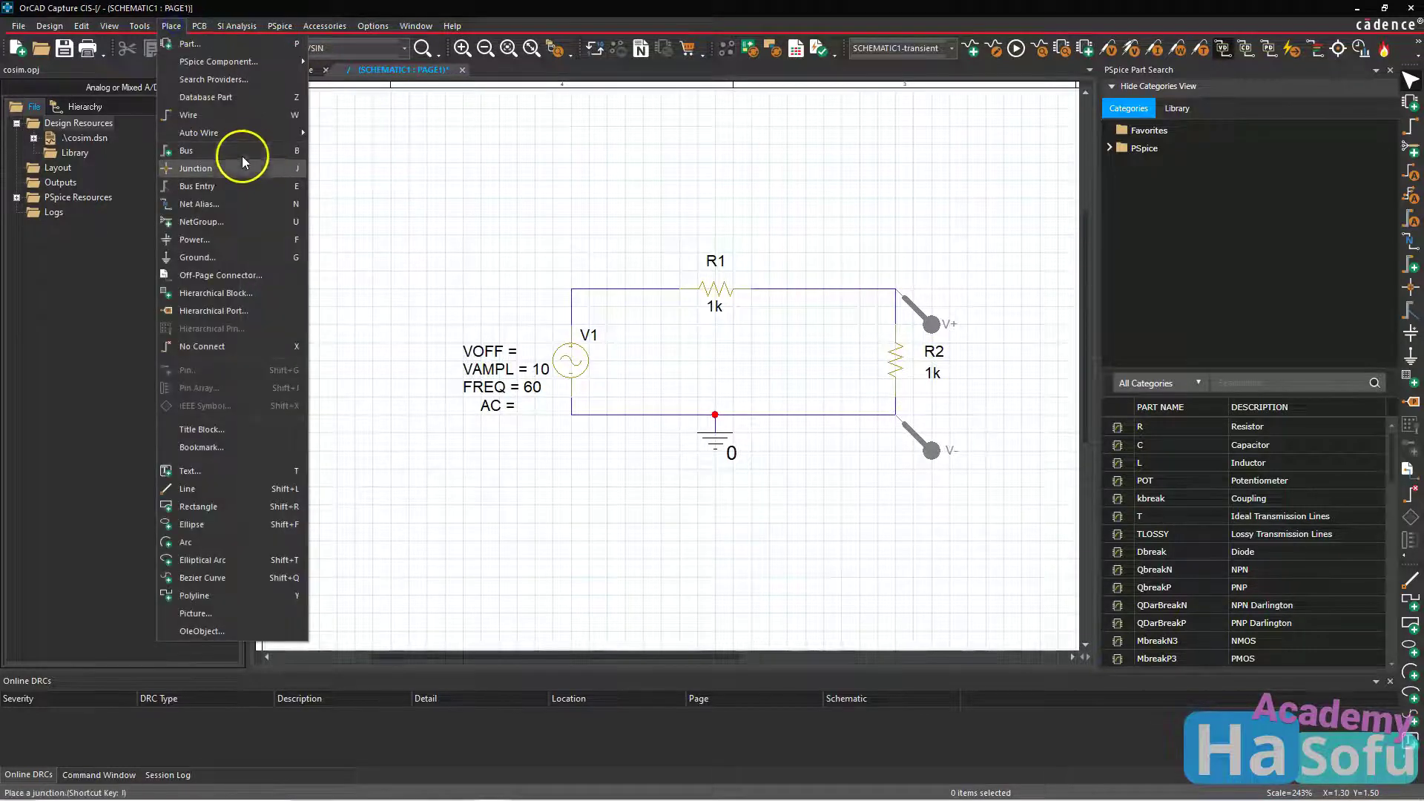
click(242, 202)
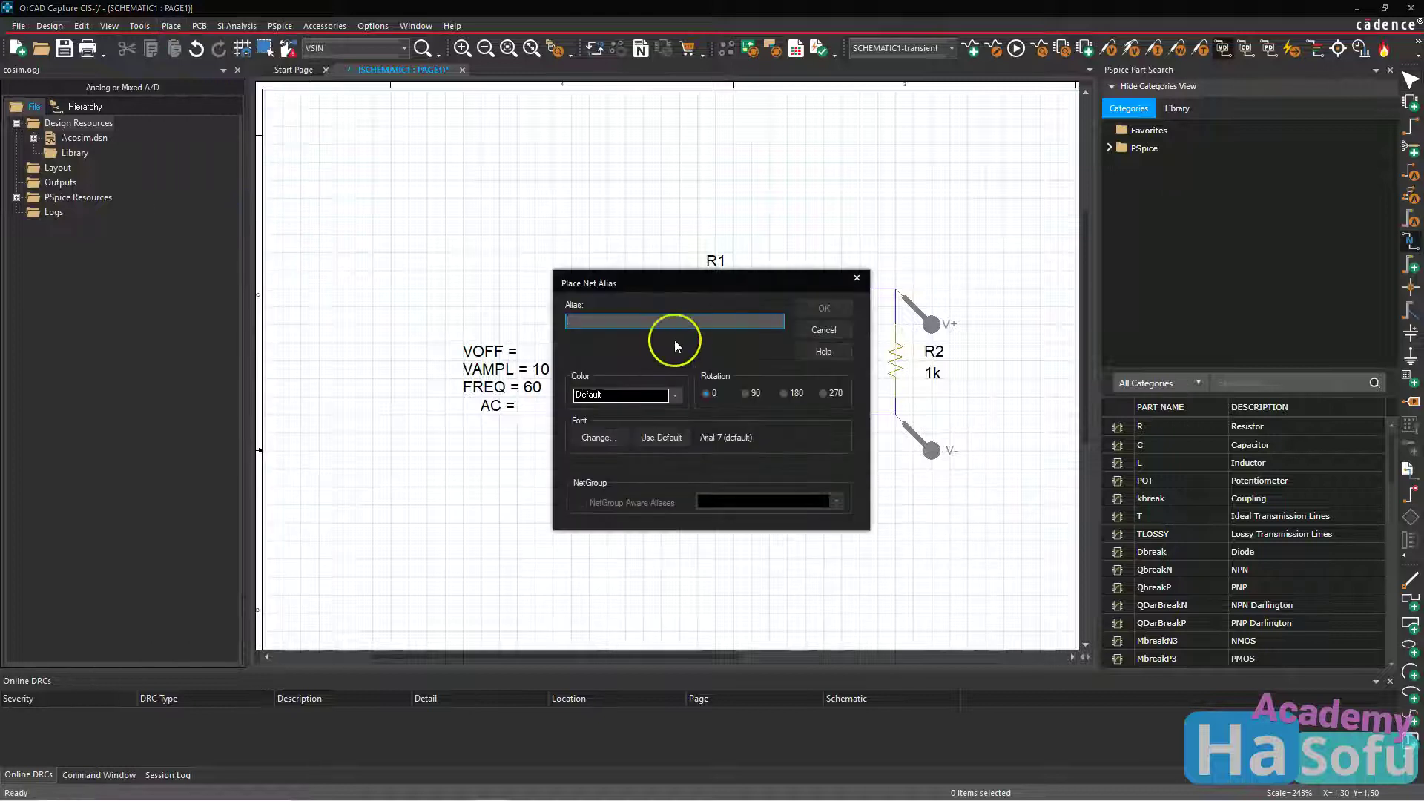
text(out)
key(Return)
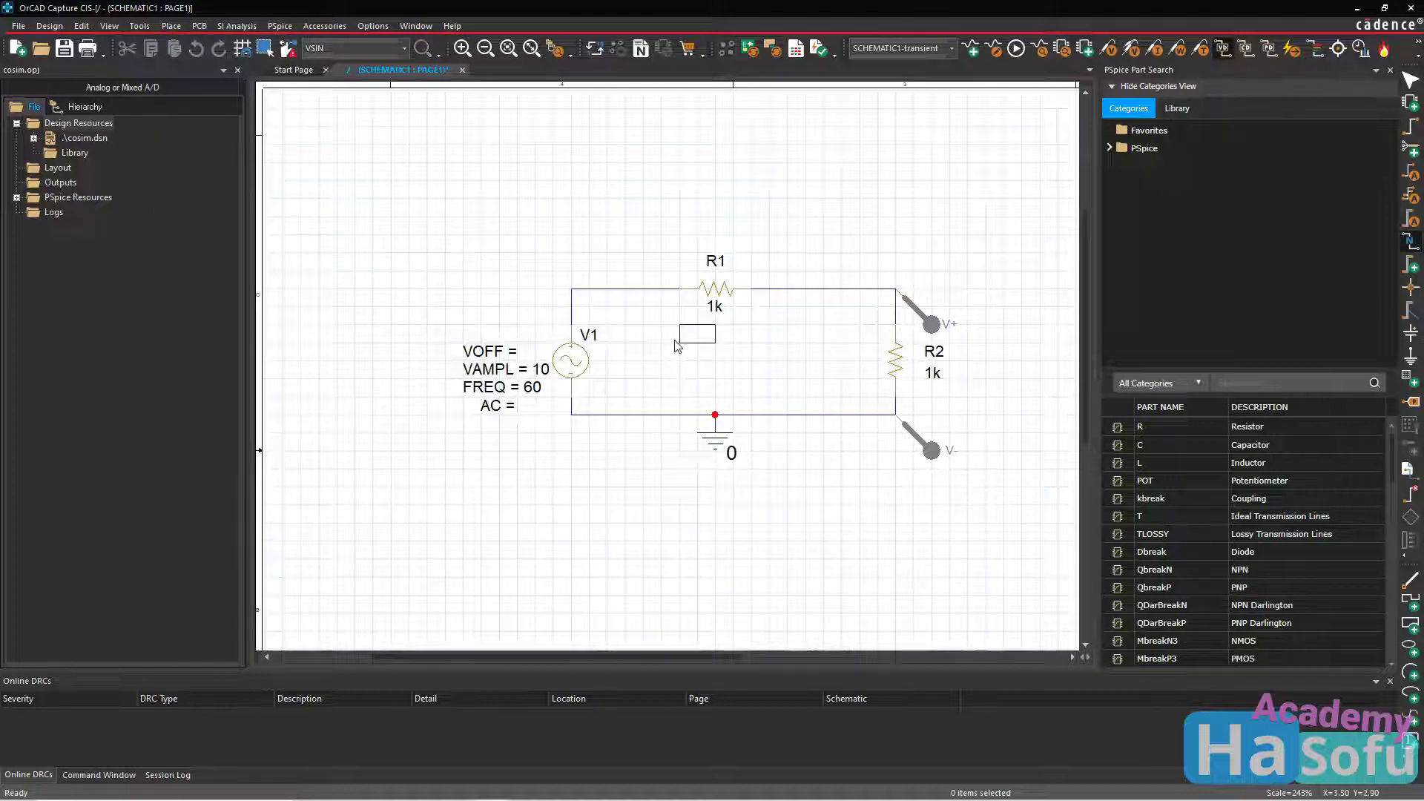
click(837, 290)
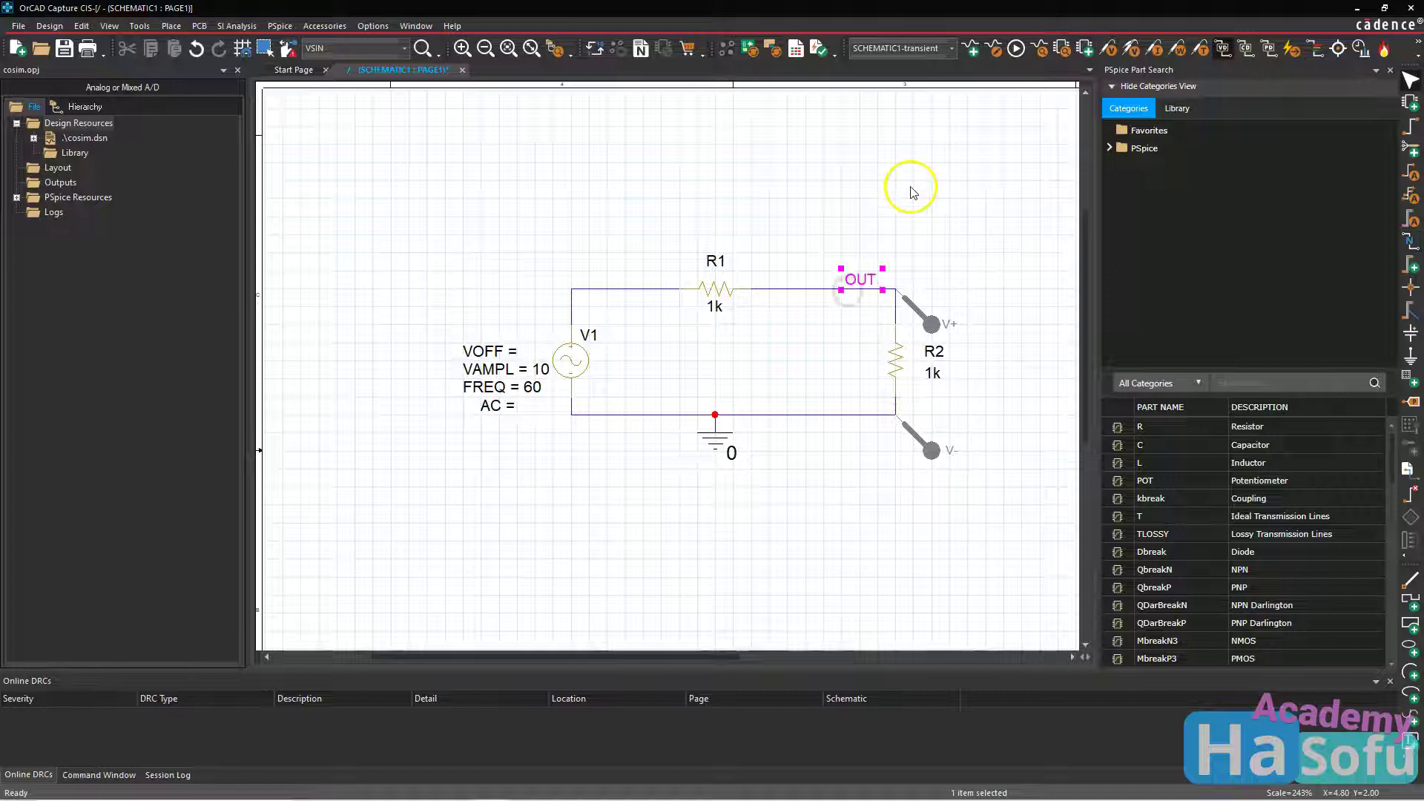
click(811, 148)
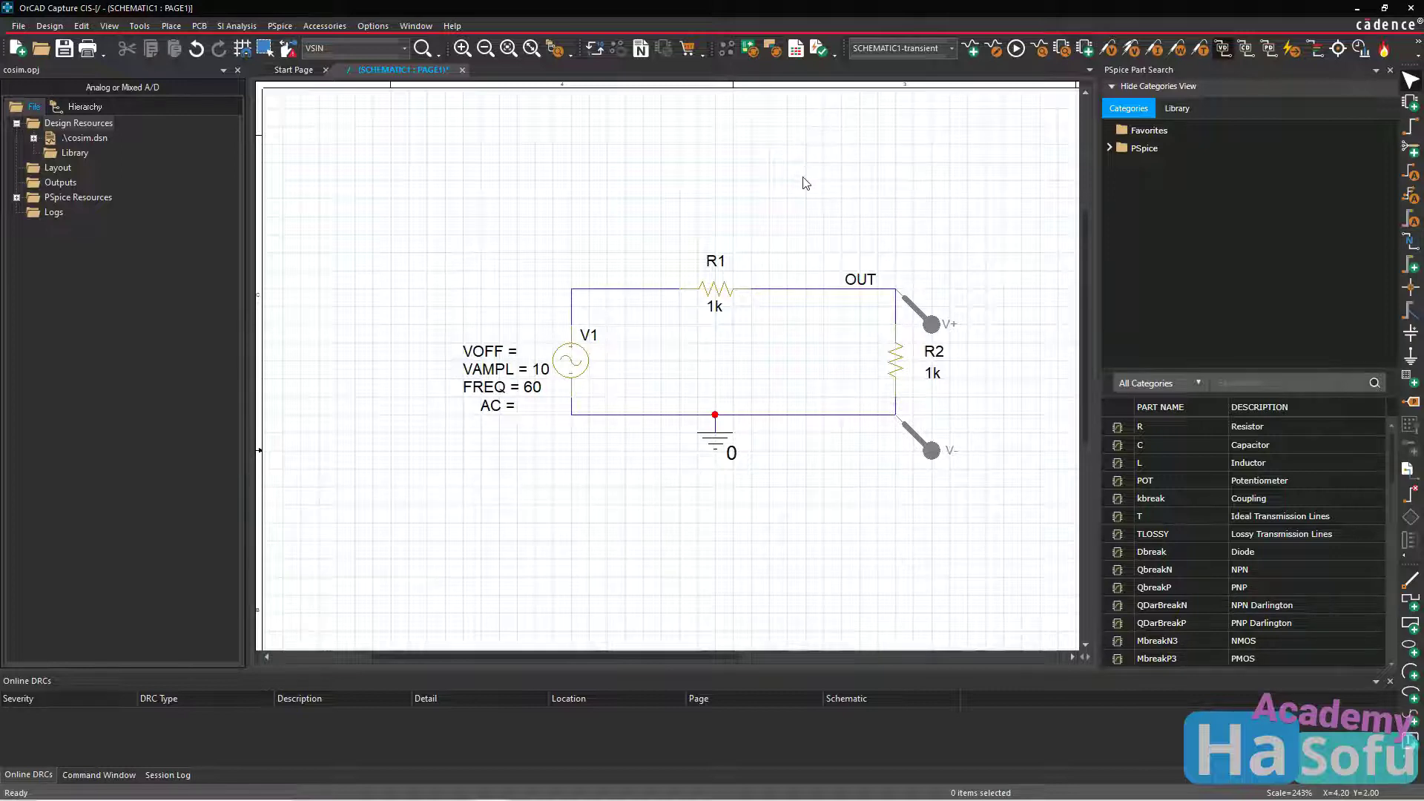
Run the PSpice simulation and dismiss the failure message it produces
click(279, 26)
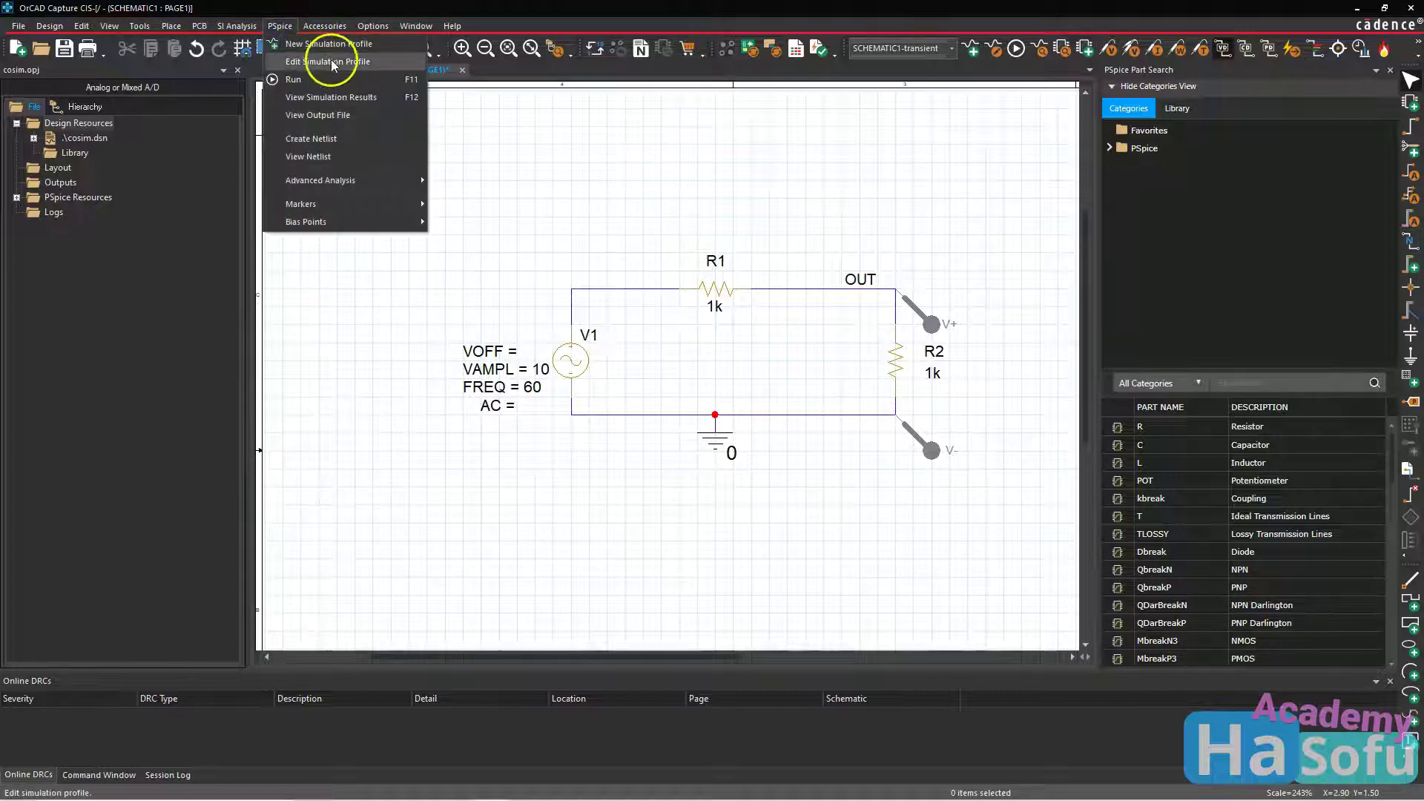
click(332, 77)
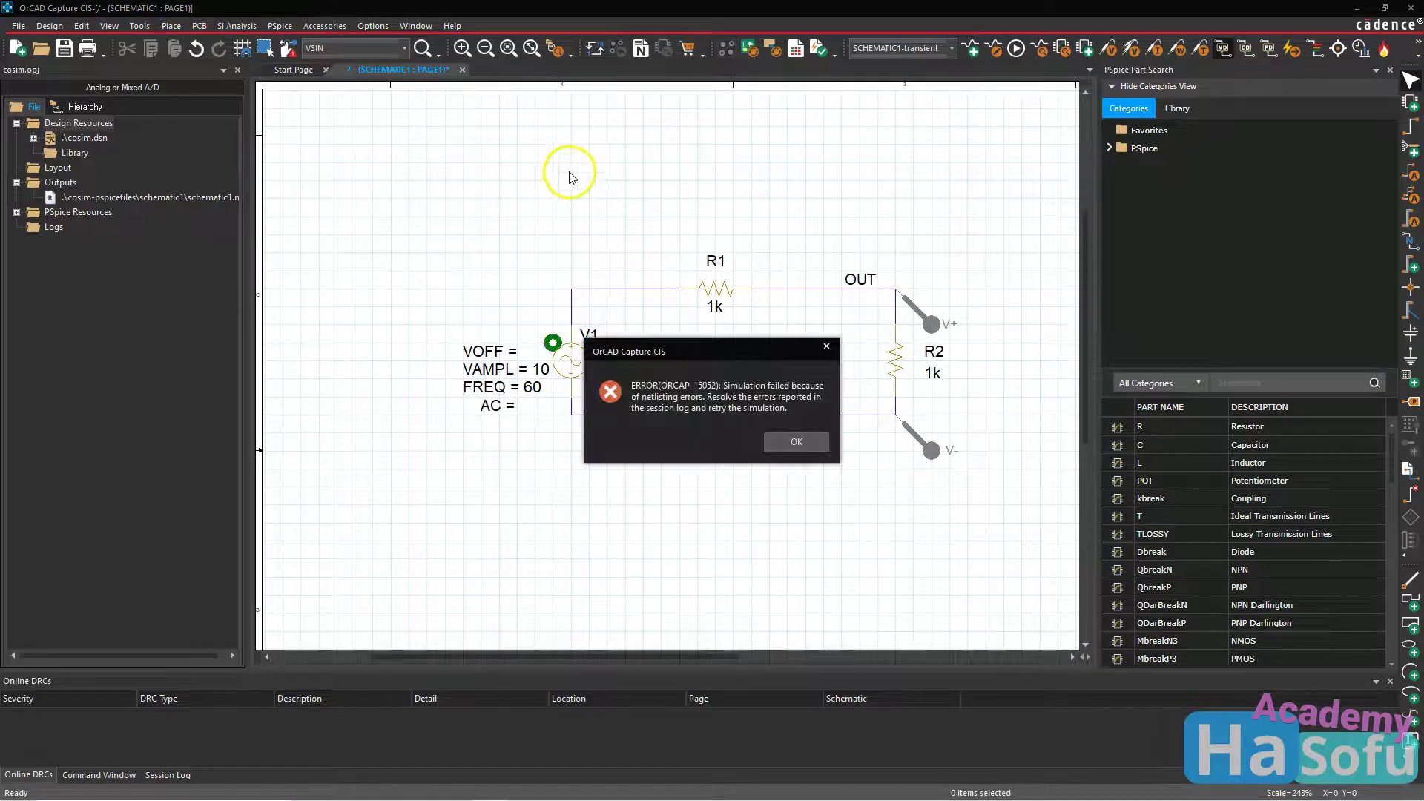
click(795, 442)
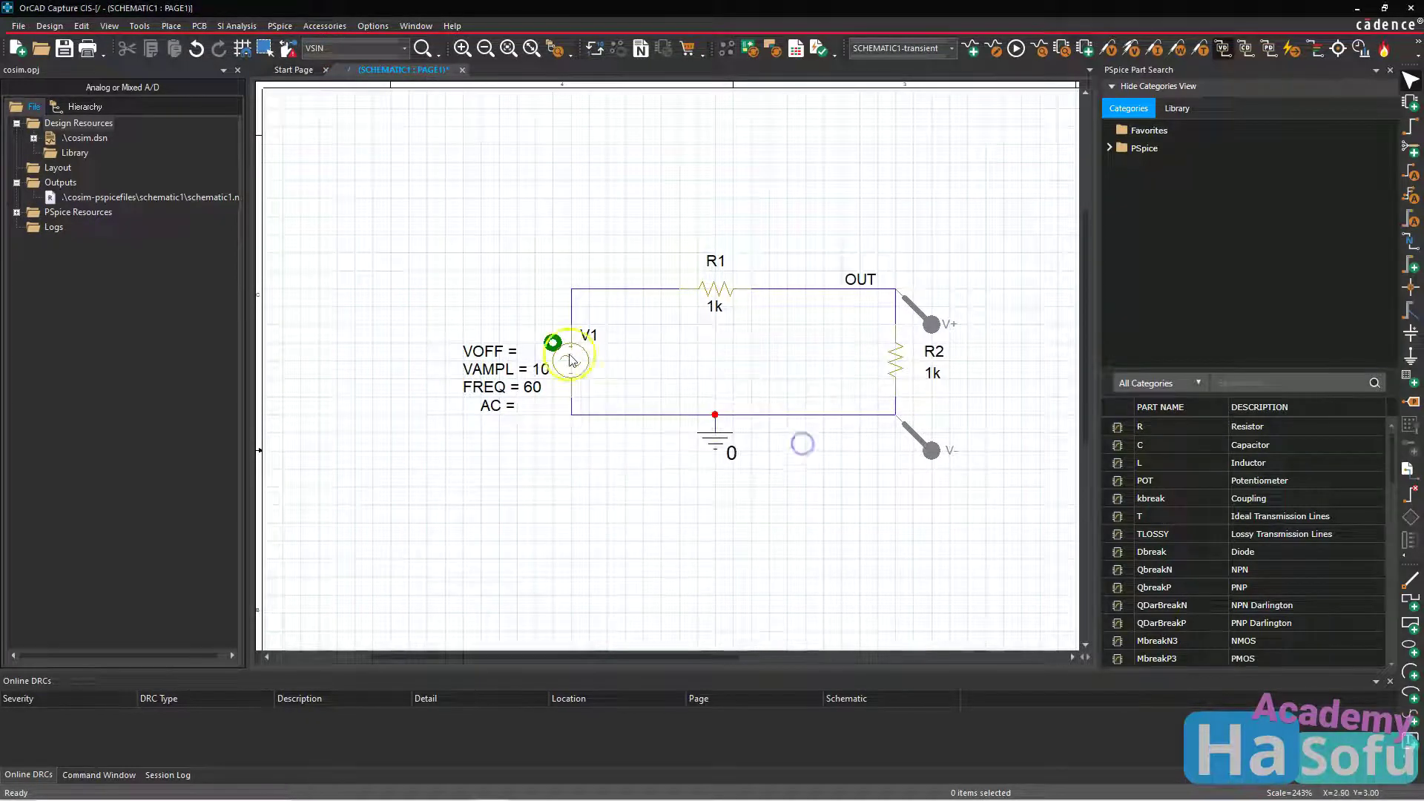
Set V1's VOFF property to 0
double_click(496, 351)
click(678, 334)
text(0)
key(Return)
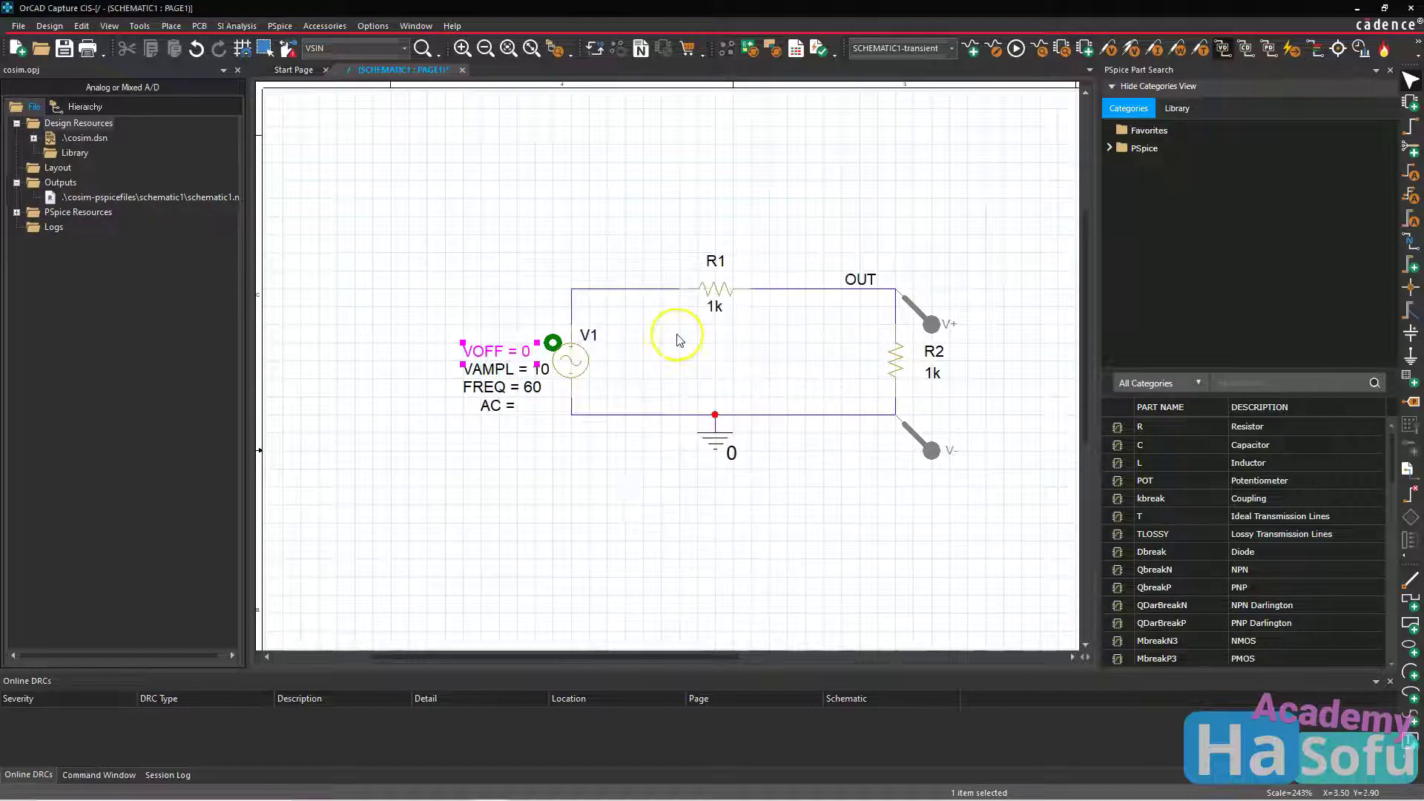
click(677, 340)
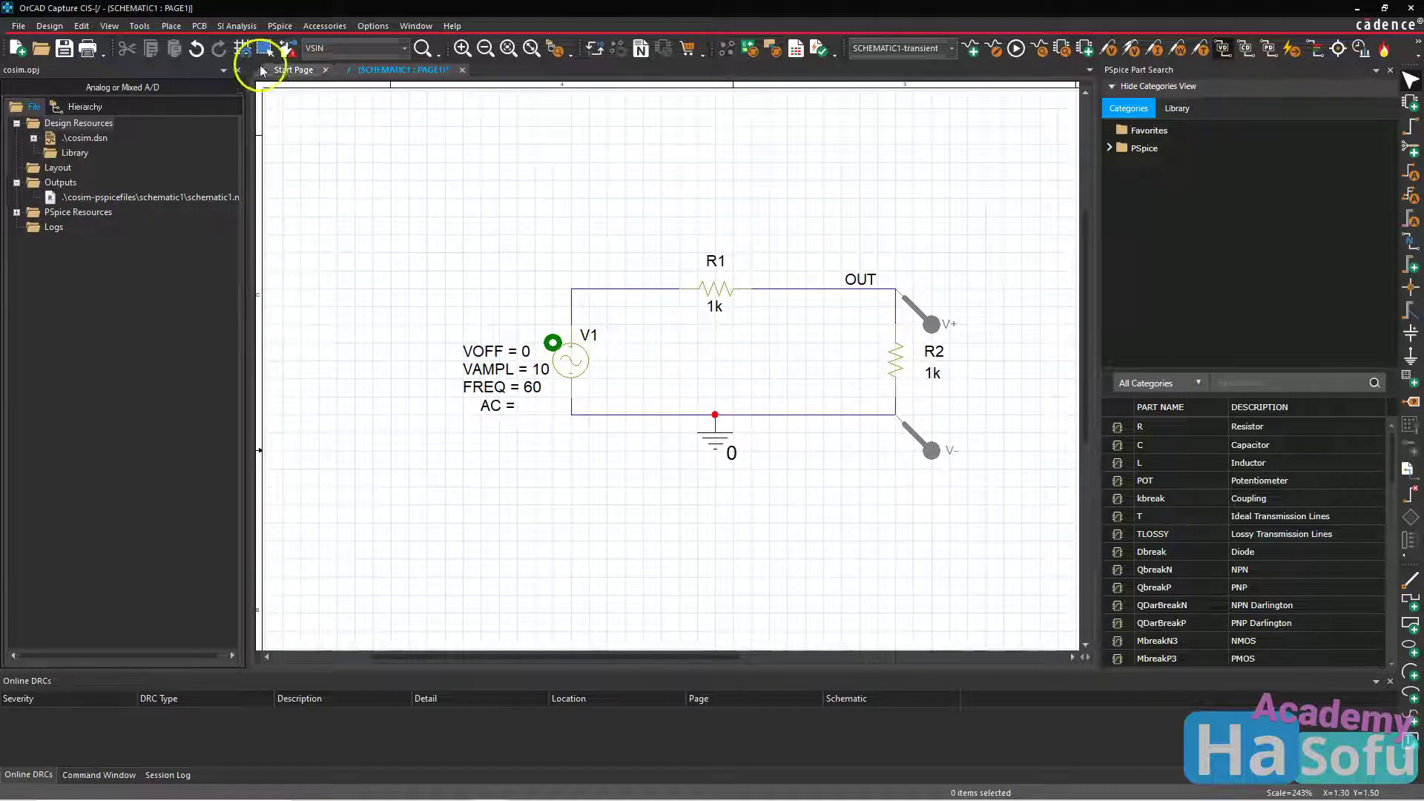
Rerun the PSpice simulation, check the V(OUT,0) waveform, then return to the schematic
click(276, 27)
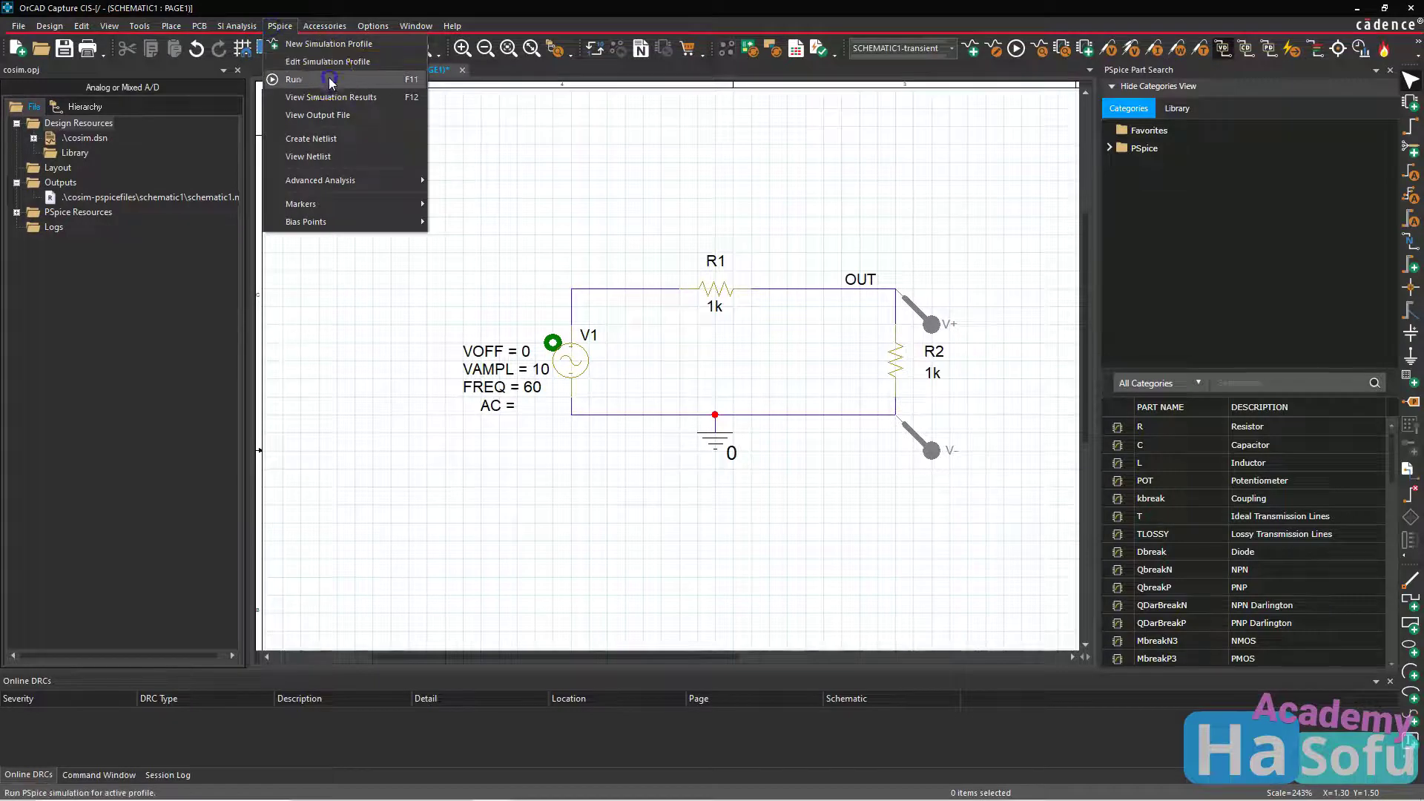
click(326, 78)
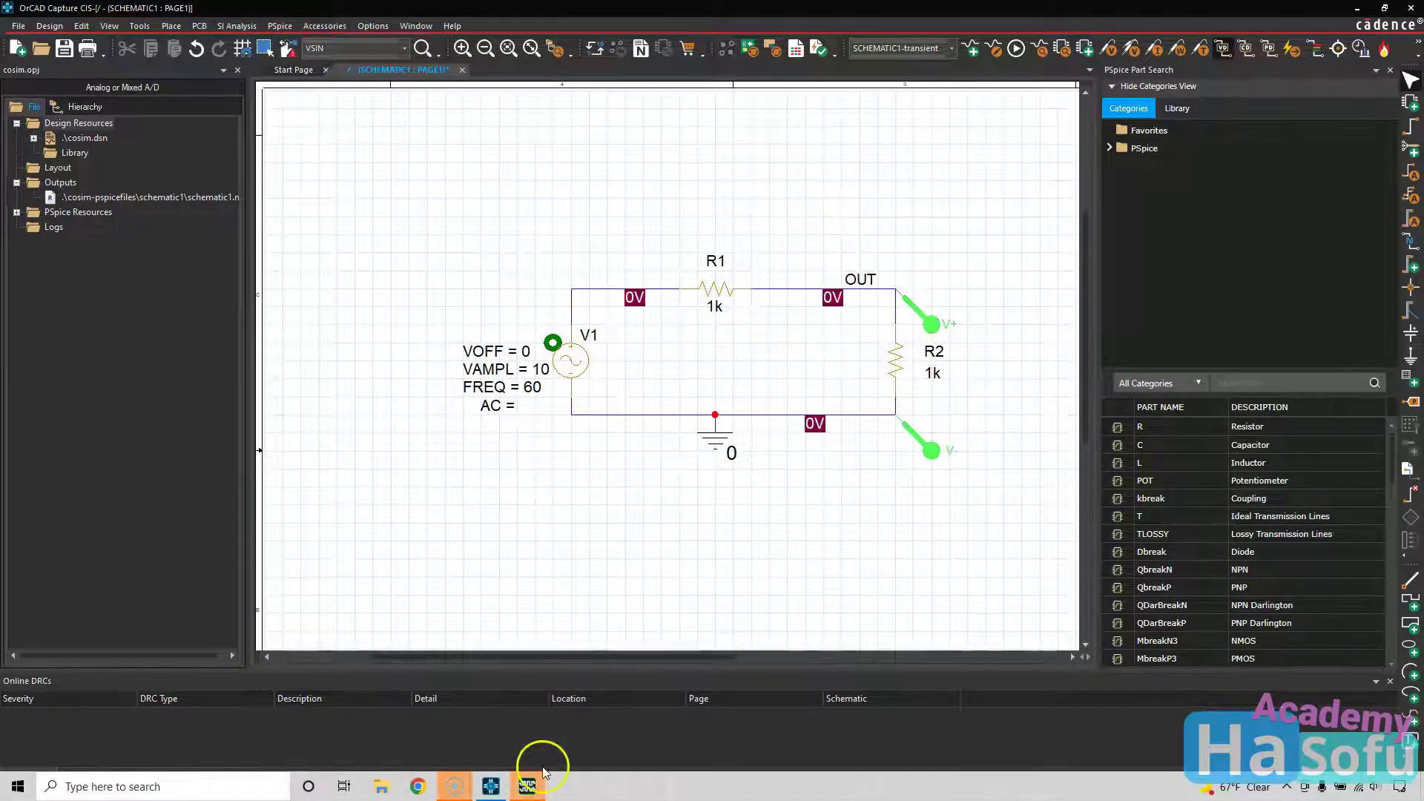
click(528, 789)
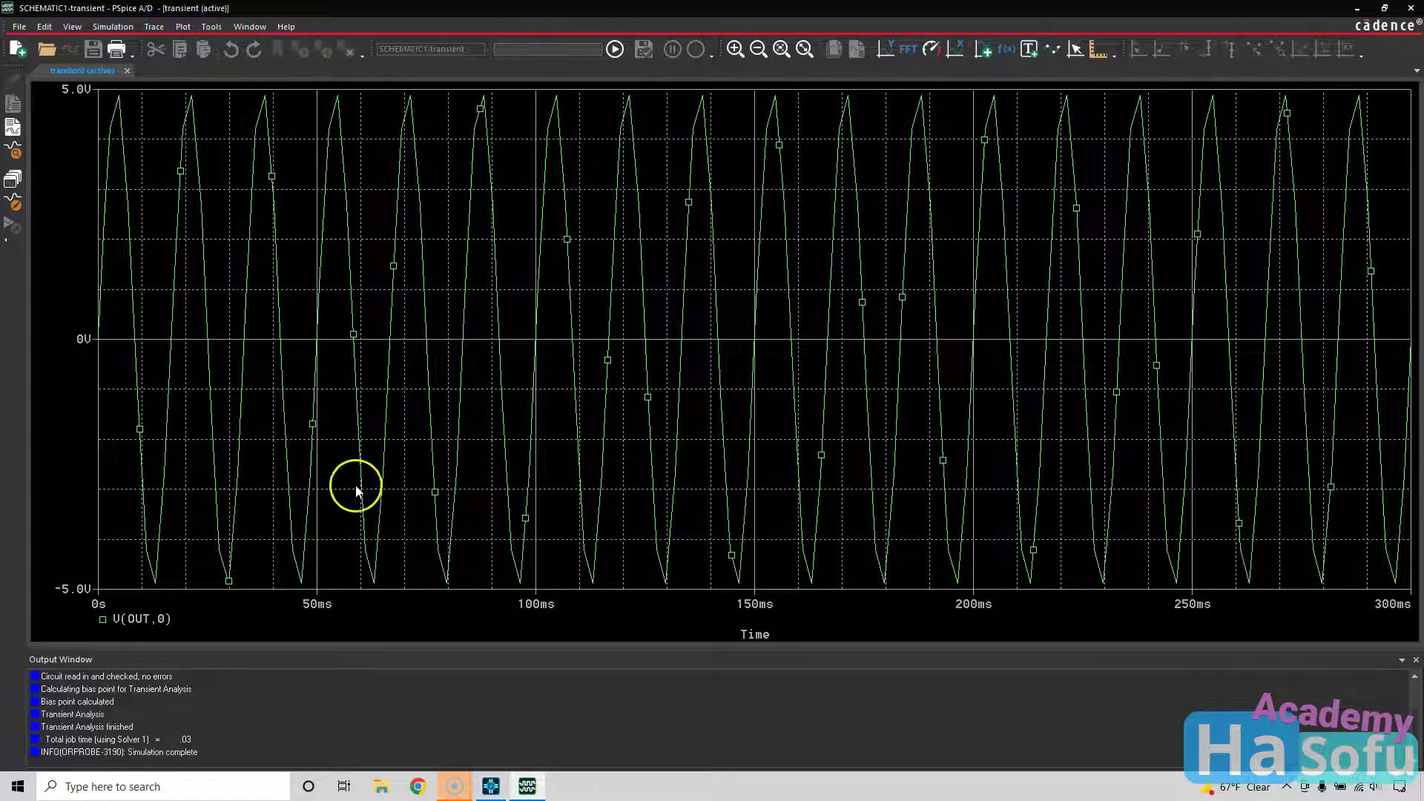
click(1356, 8)
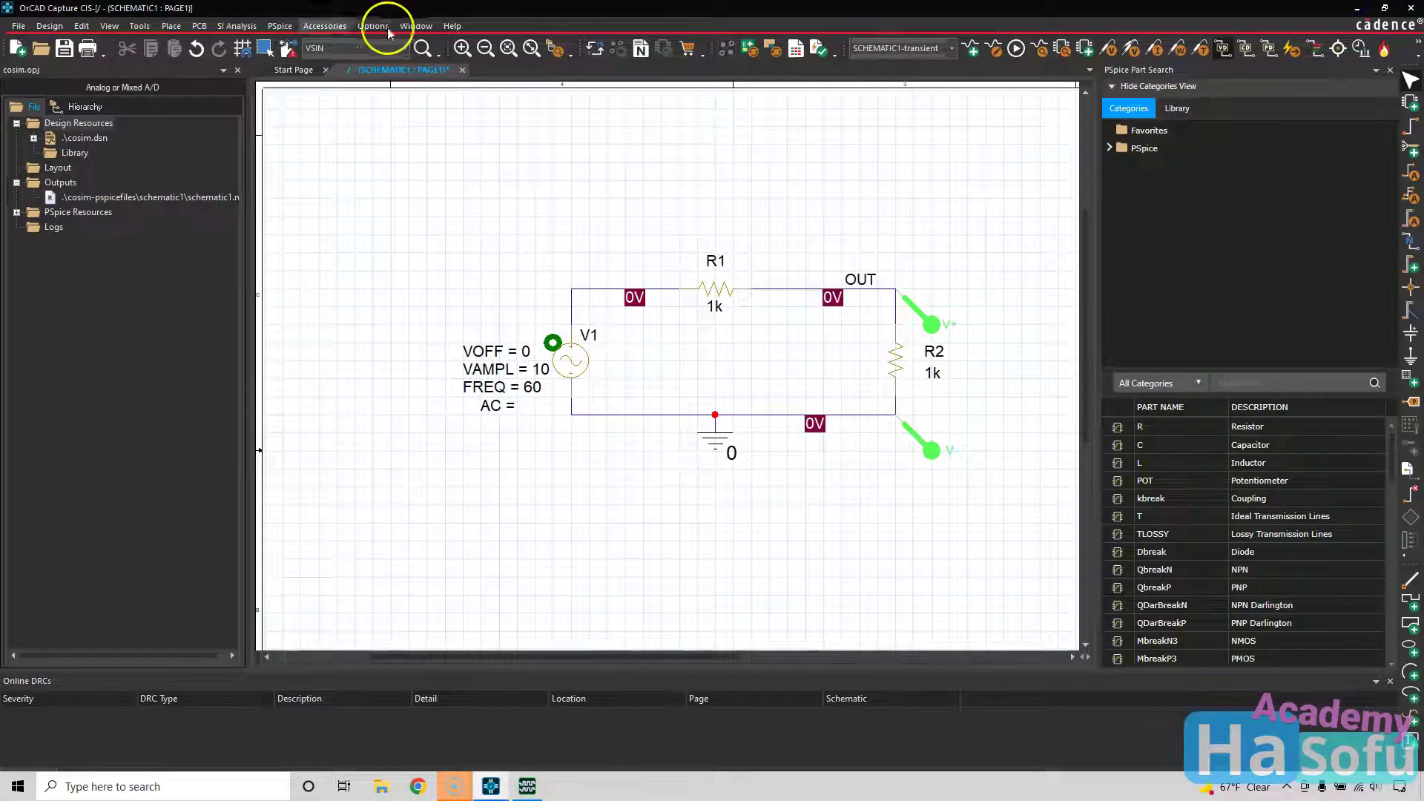
Set the transient profile to a 50m run time with a 1m maximum step size
click(280, 25)
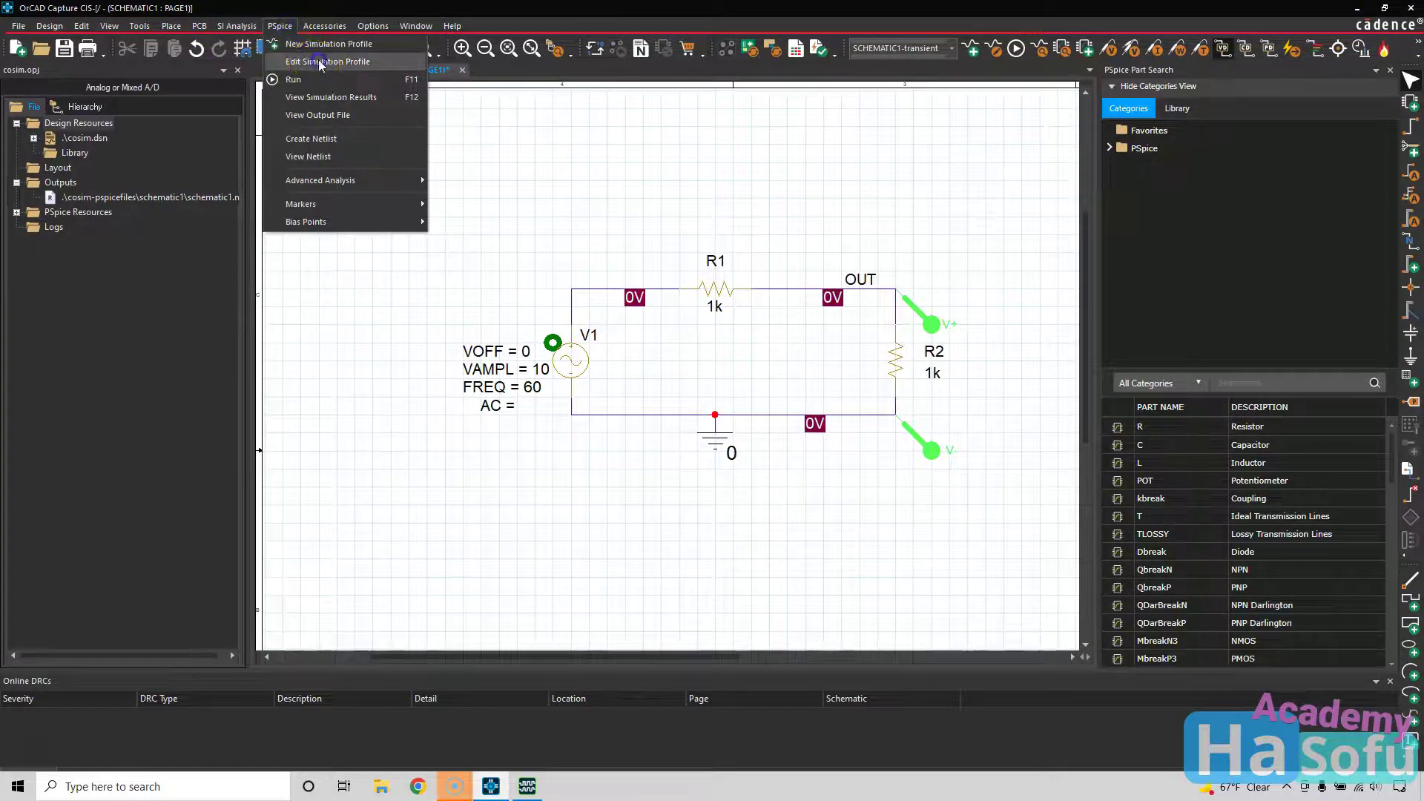
click(304, 59)
click(837, 291)
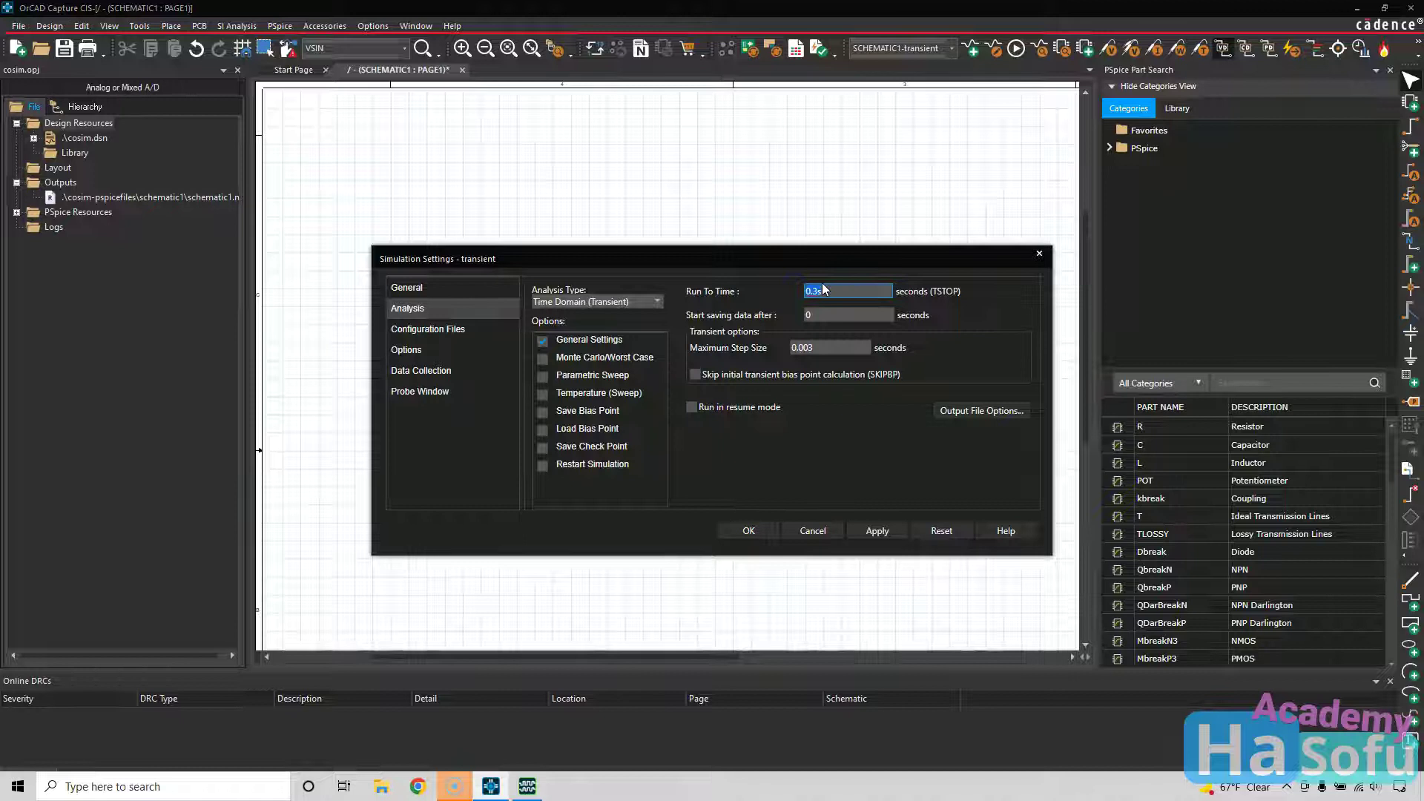
text(m)
key(Tab)
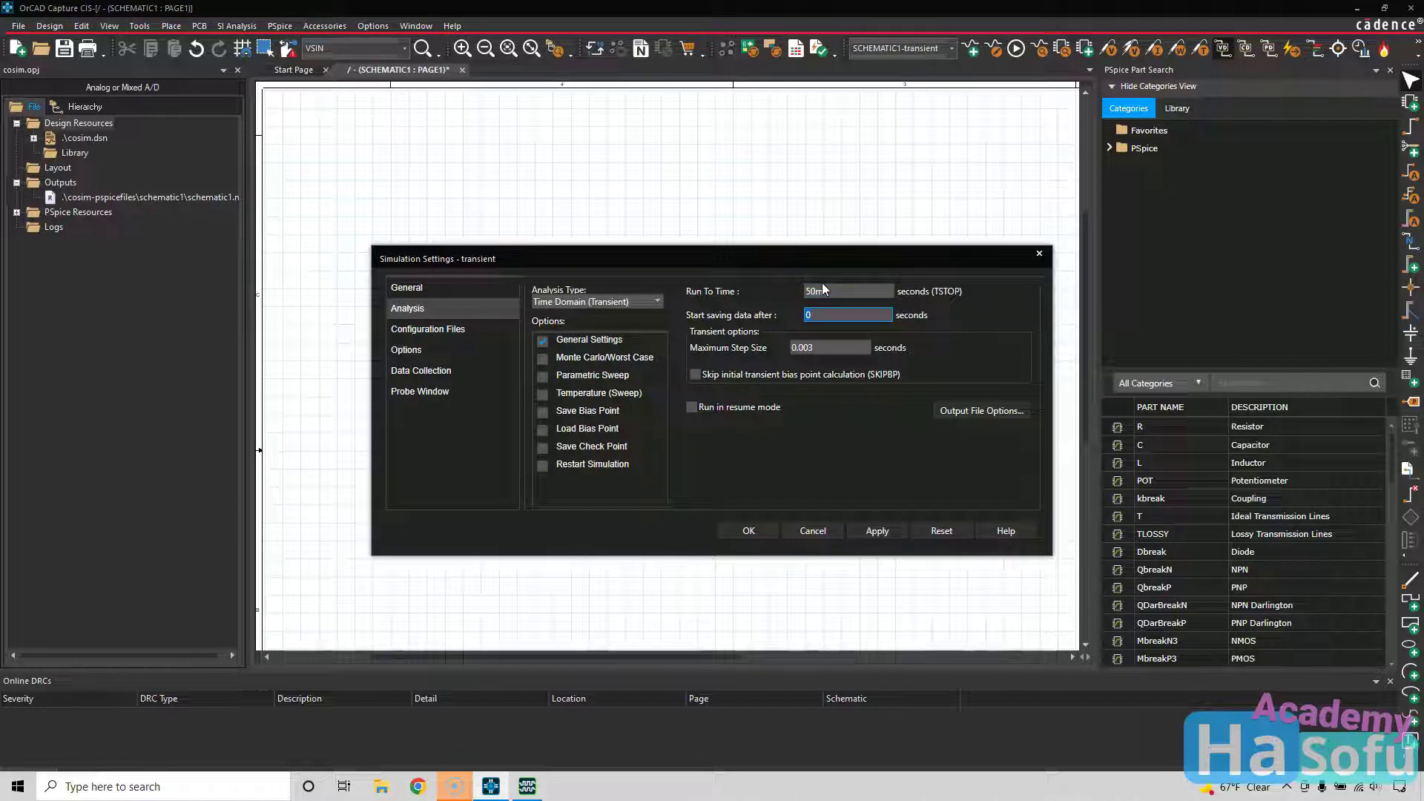
click(825, 348)
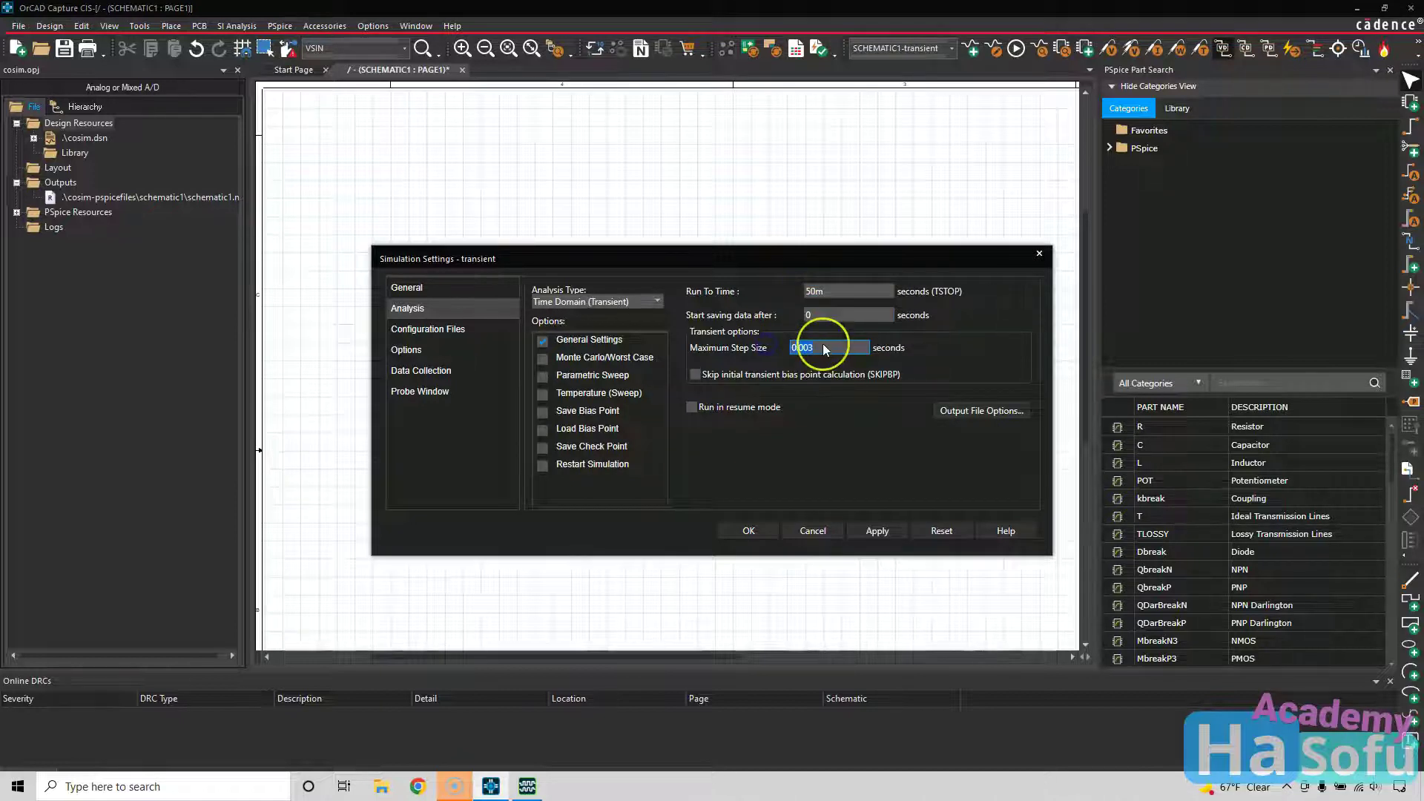
text(1m)
key(Tab)
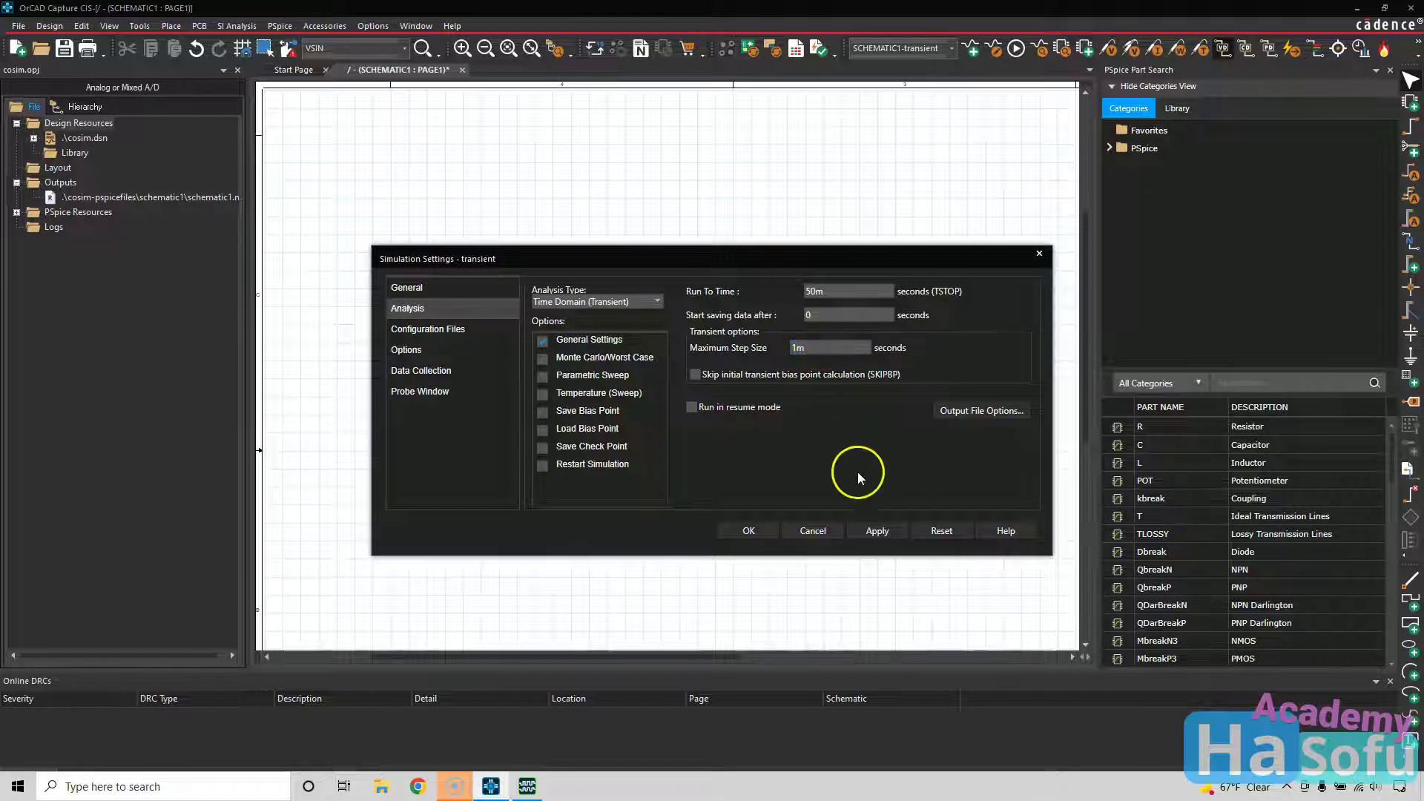
click(758, 538)
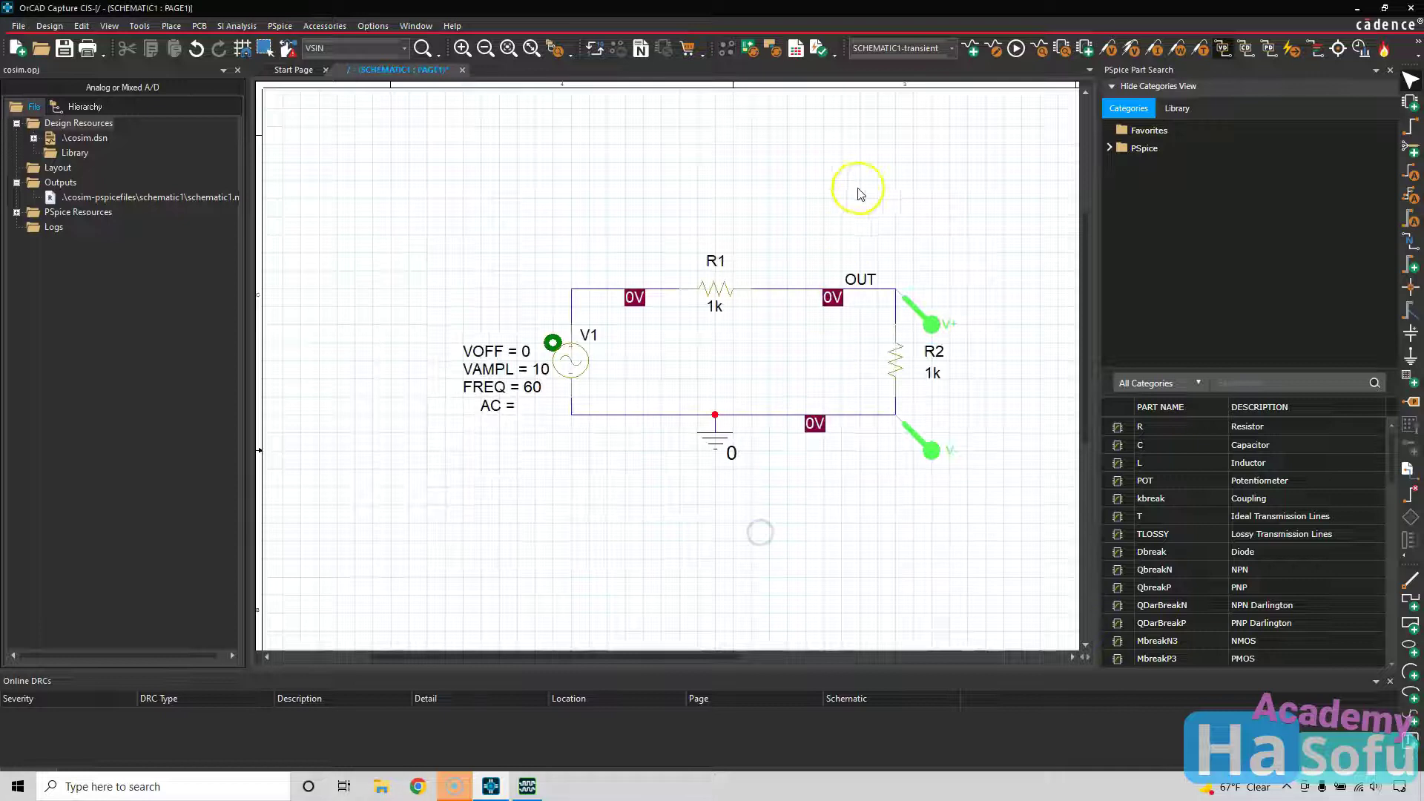
click(870, 151)
Rerun PSpice for the 50 ms plot and set the MATLAB path to C:\Program Files\MATLAB\R2022a\bin
click(1016, 49)
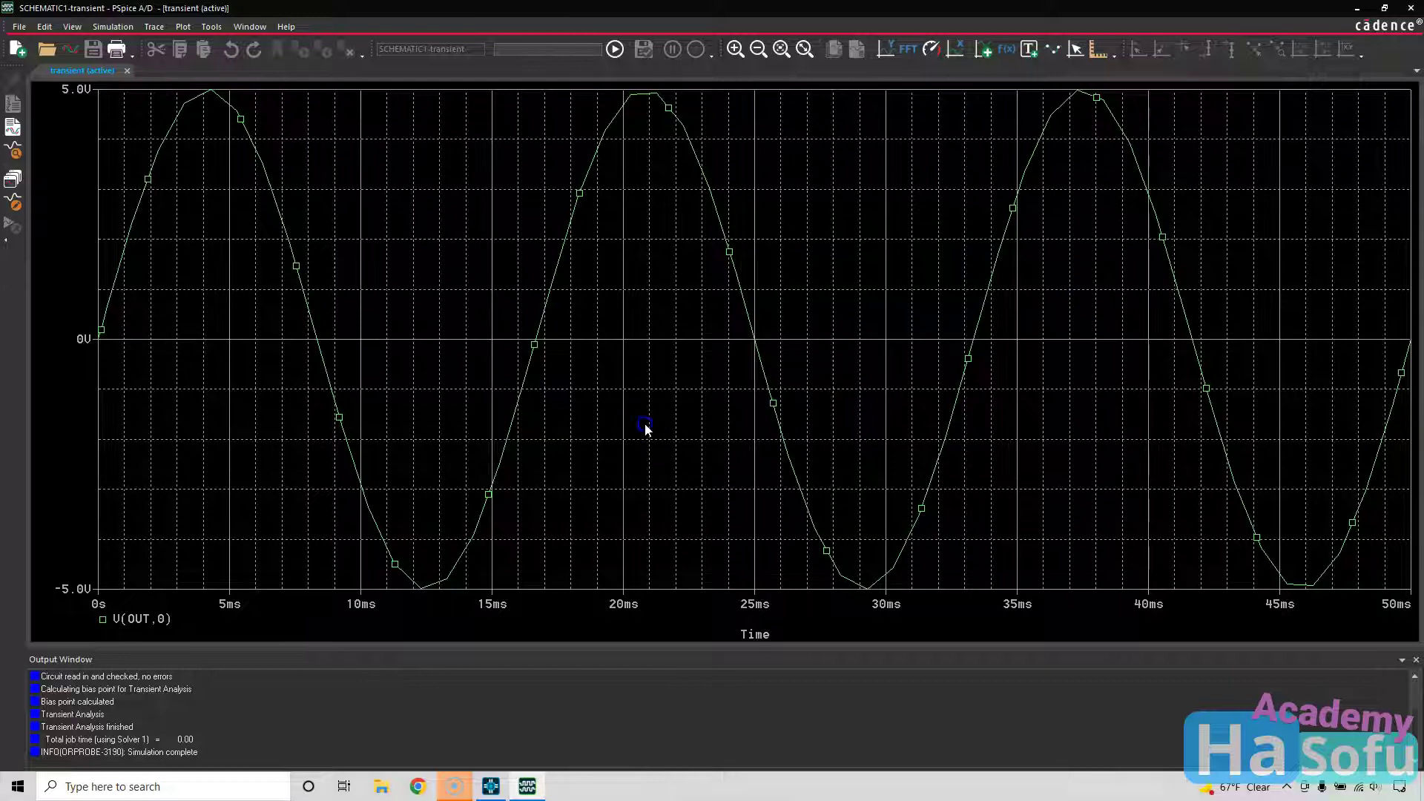
click(218, 31)
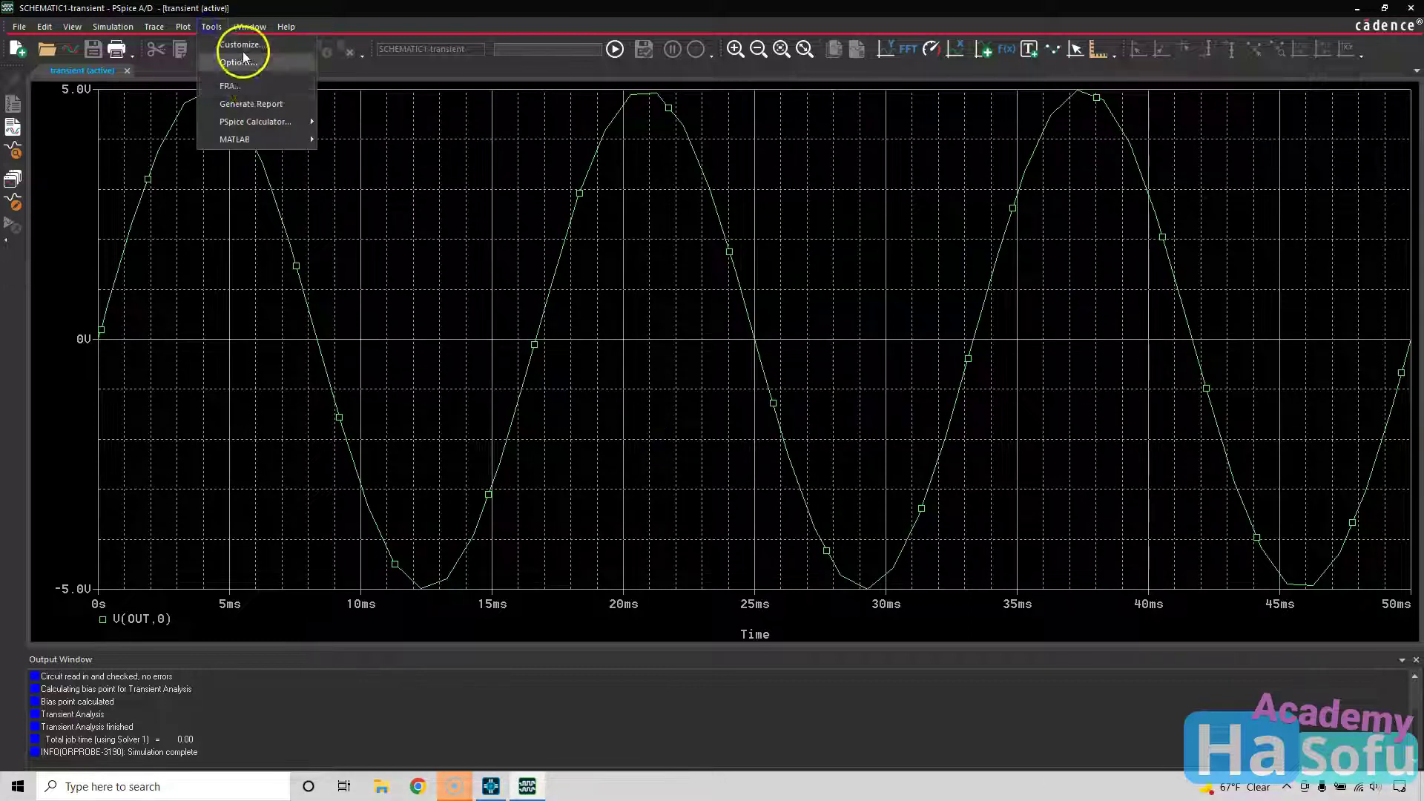
mouse_move(287, 140)
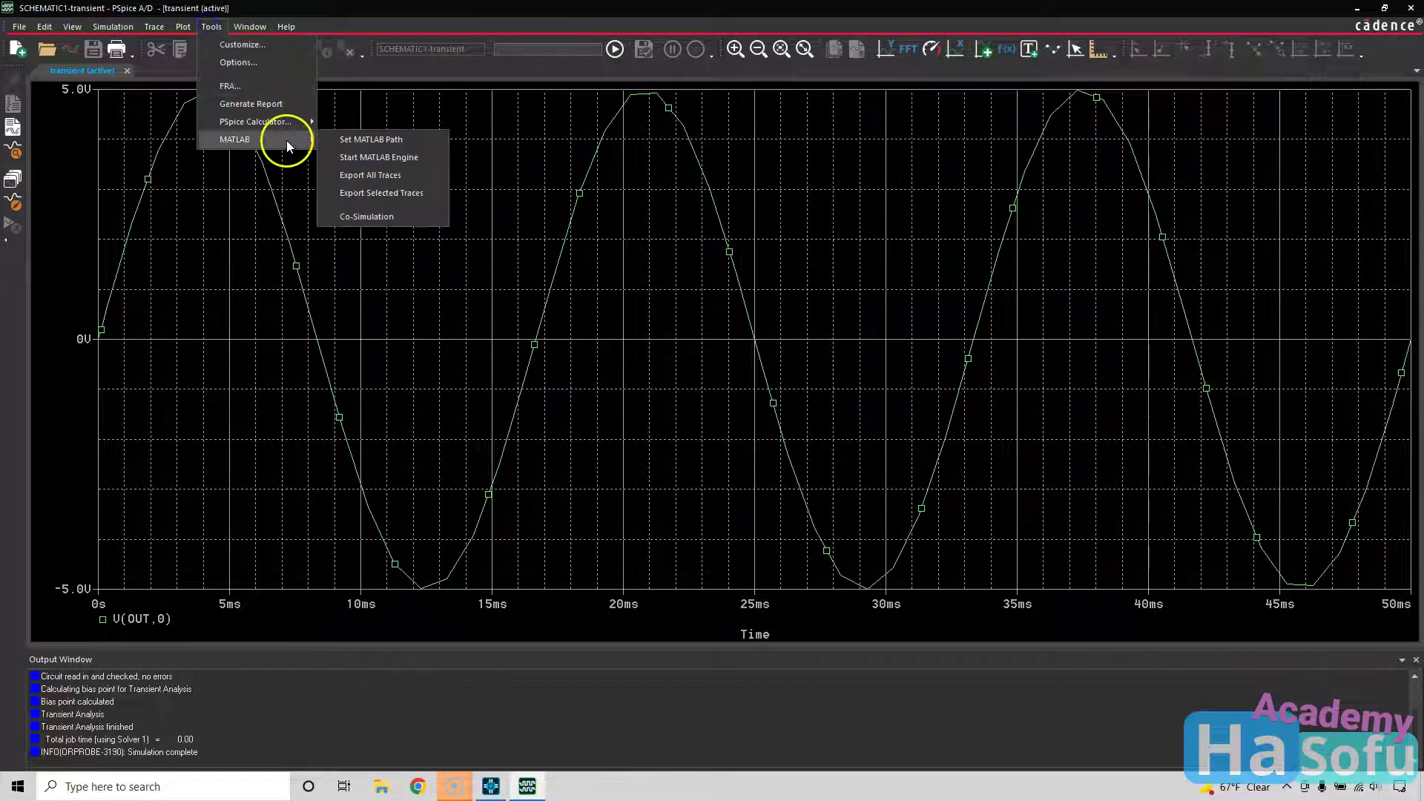
click(389, 143)
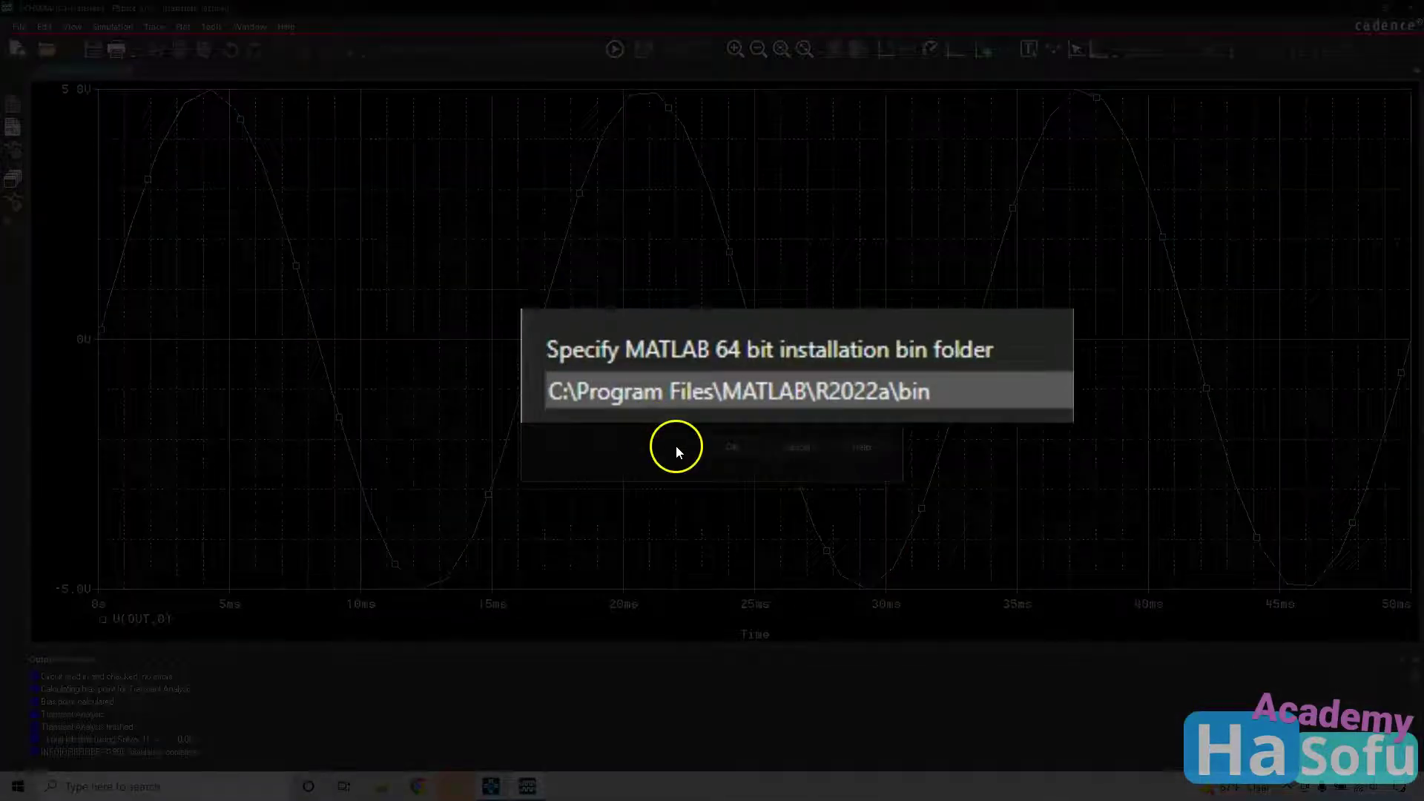
click(729, 448)
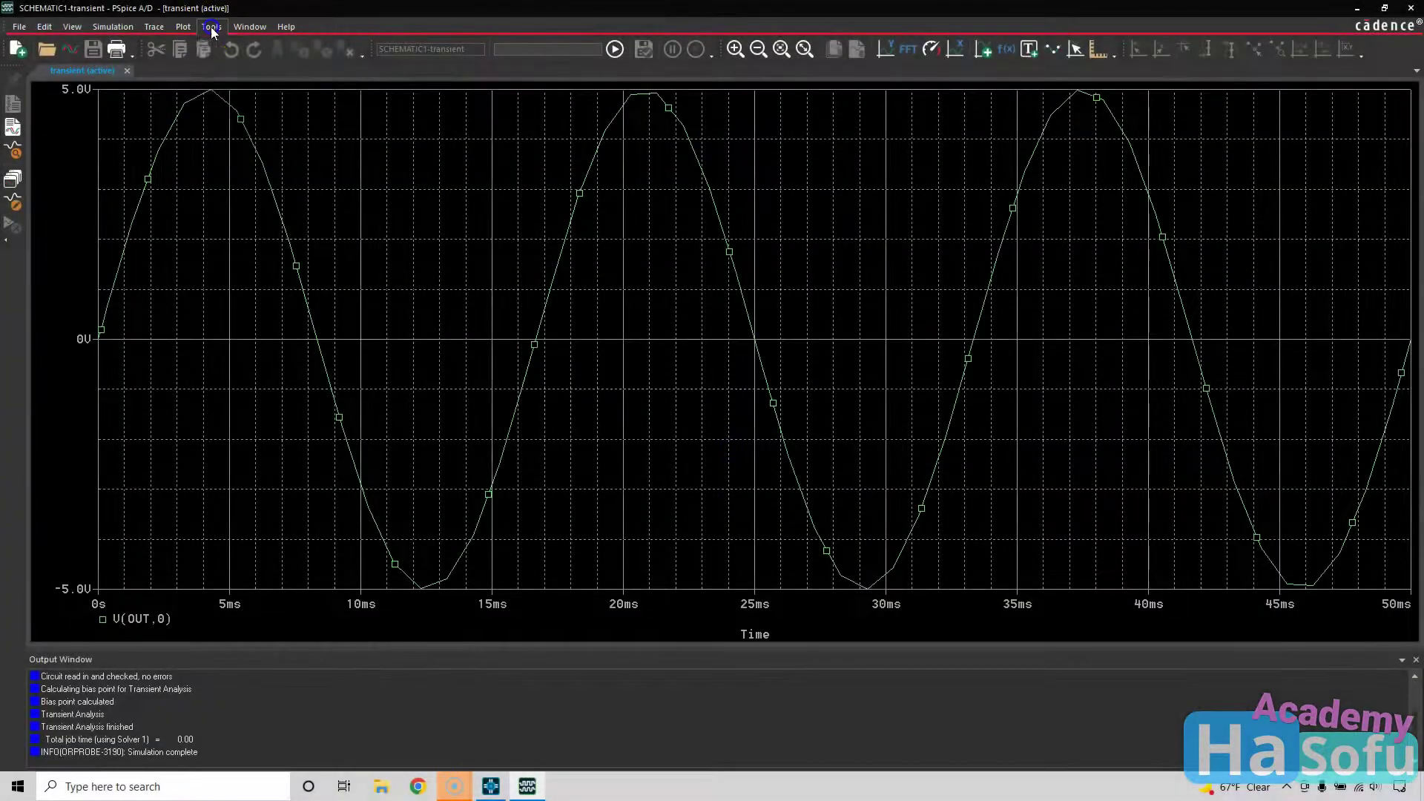
click(210, 27)
mouse_move(288, 144)
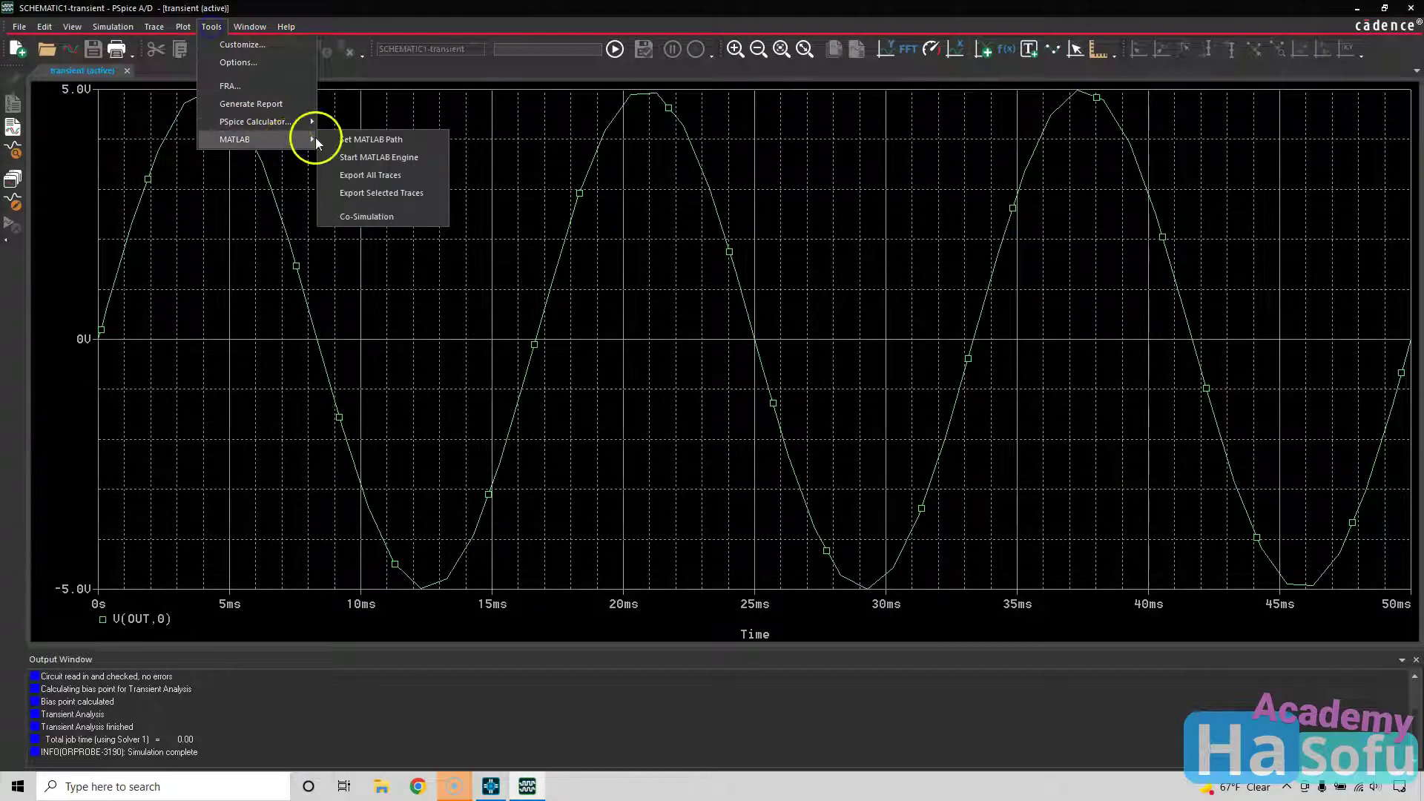
Start co-simulation with MATLAB, launch Simulink and create a maximized blank untitled model
click(411, 216)
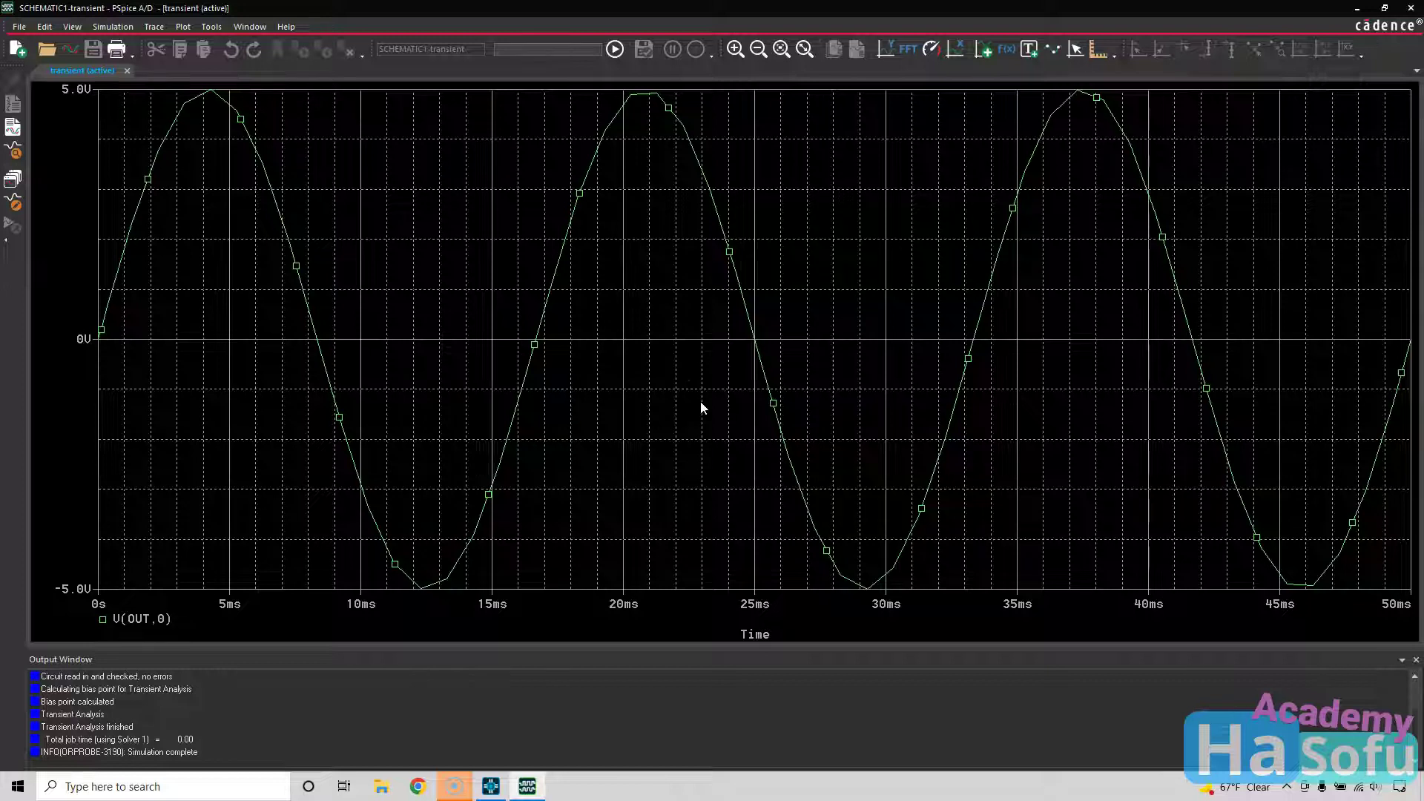
mouse_move(454, 787)
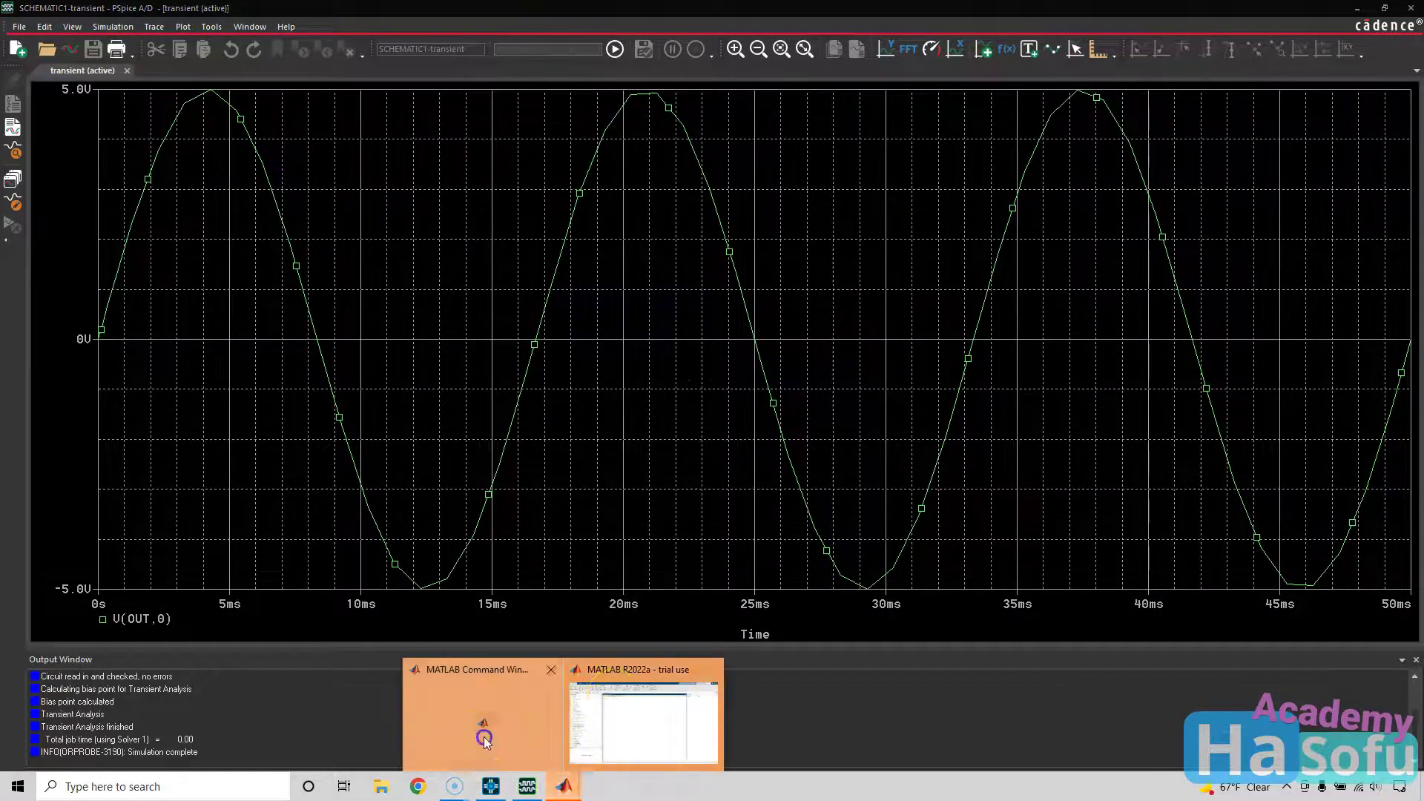
click(481, 731)
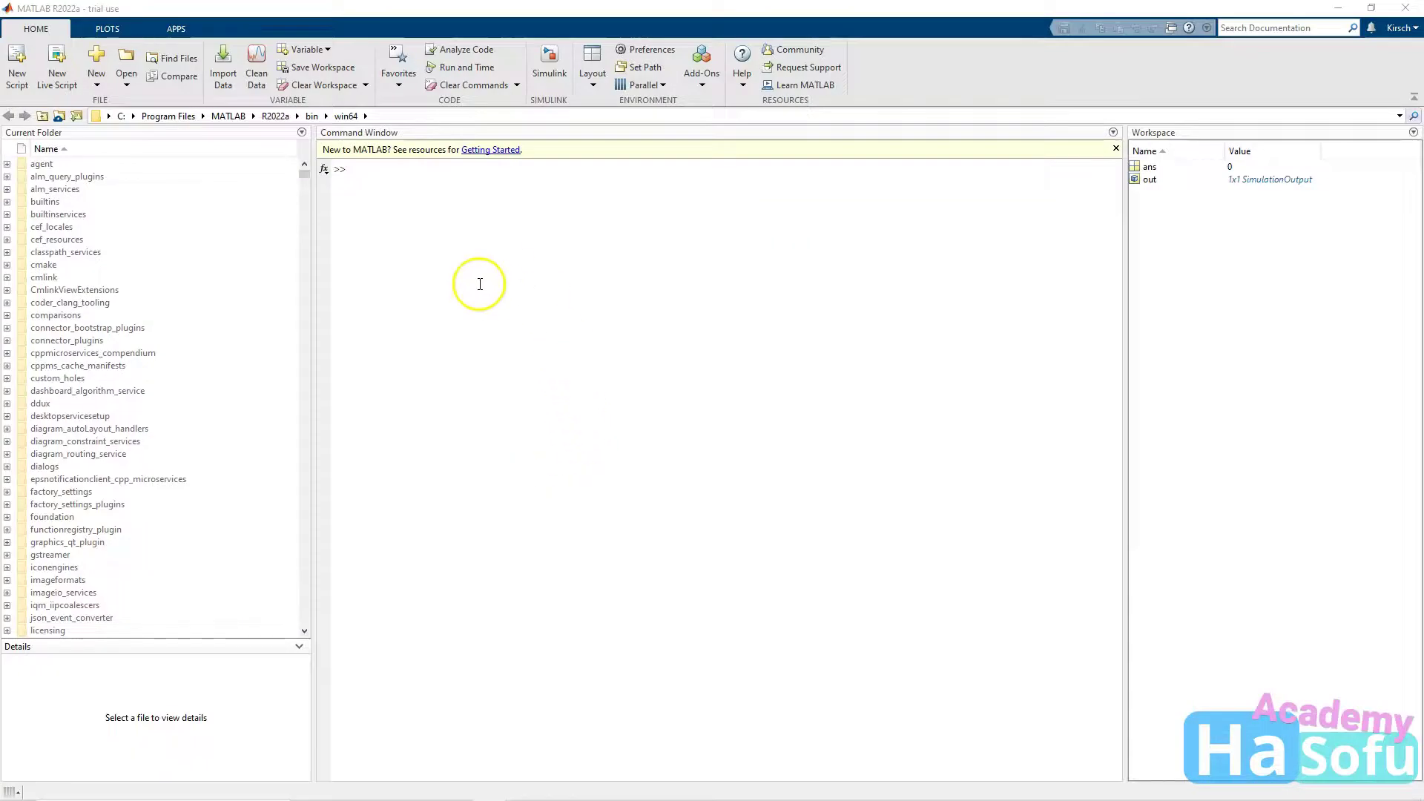
click(437, 204)
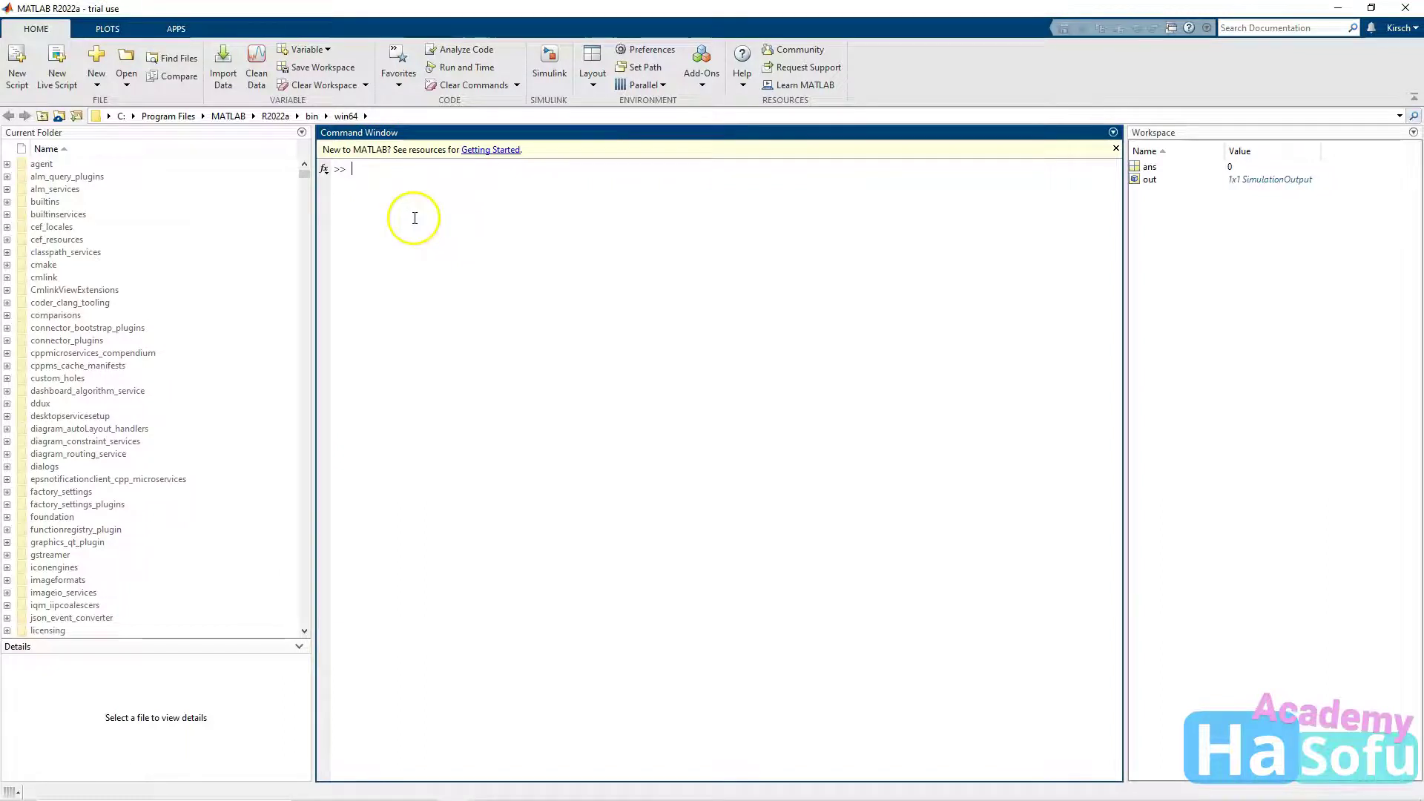
click(496, 230)
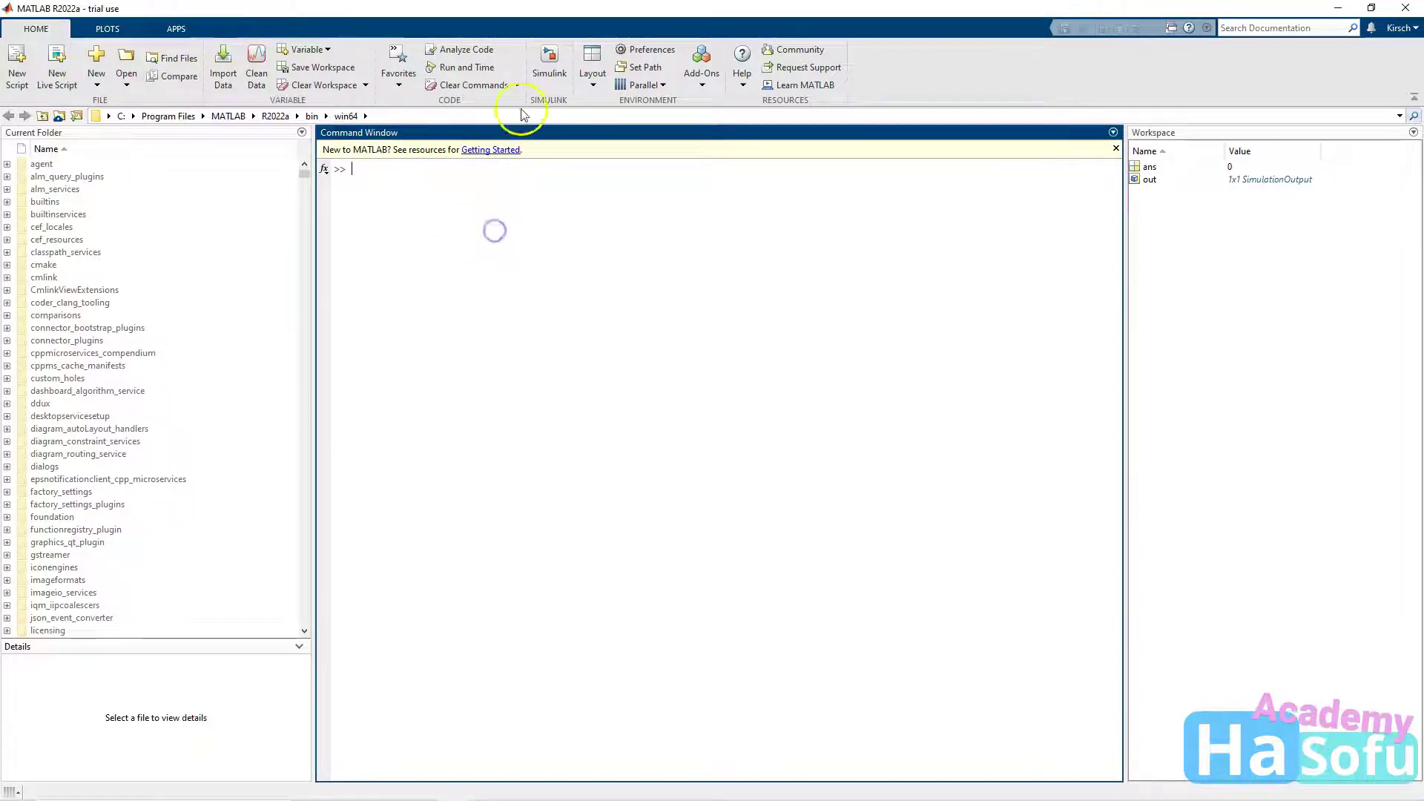
click(549, 61)
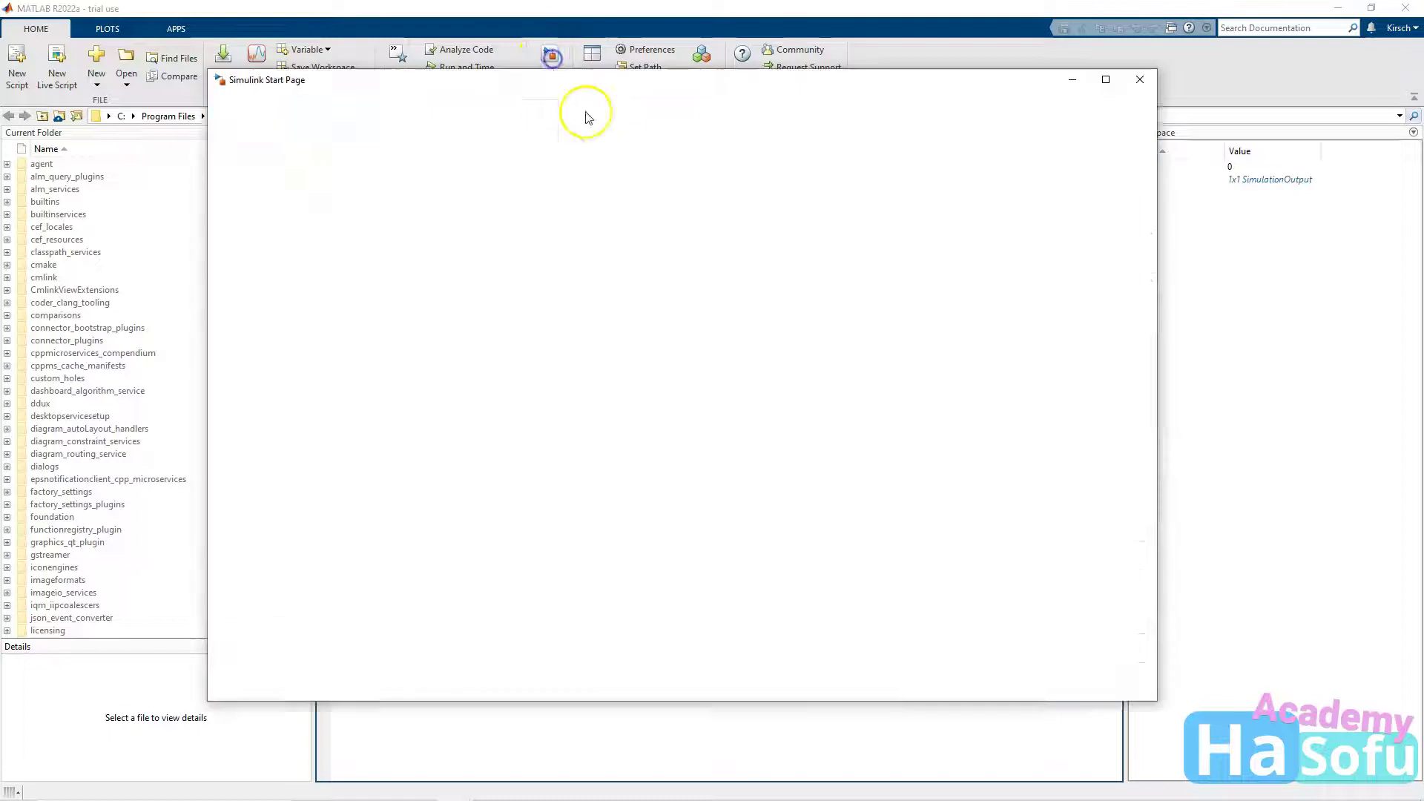
click(510, 284)
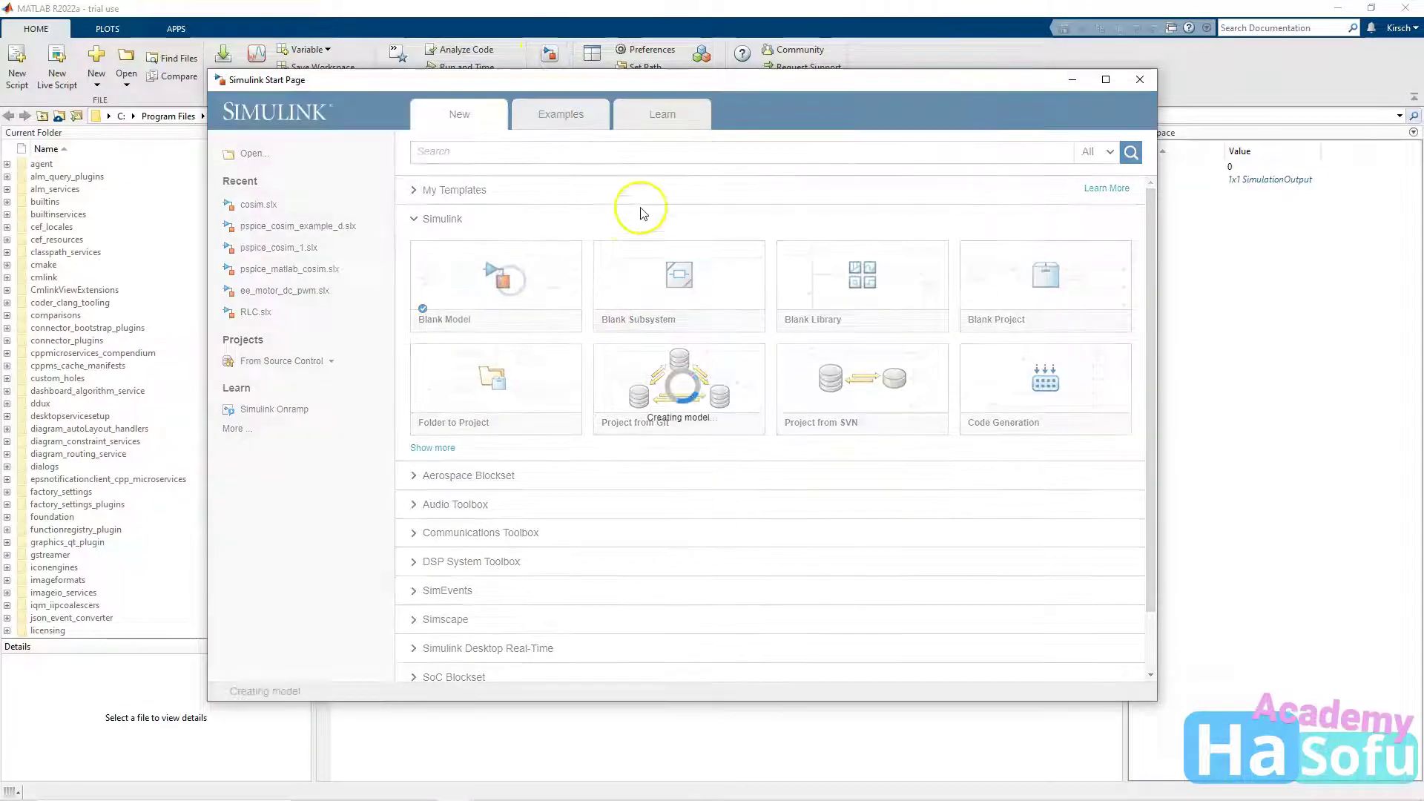
click(693, 31)
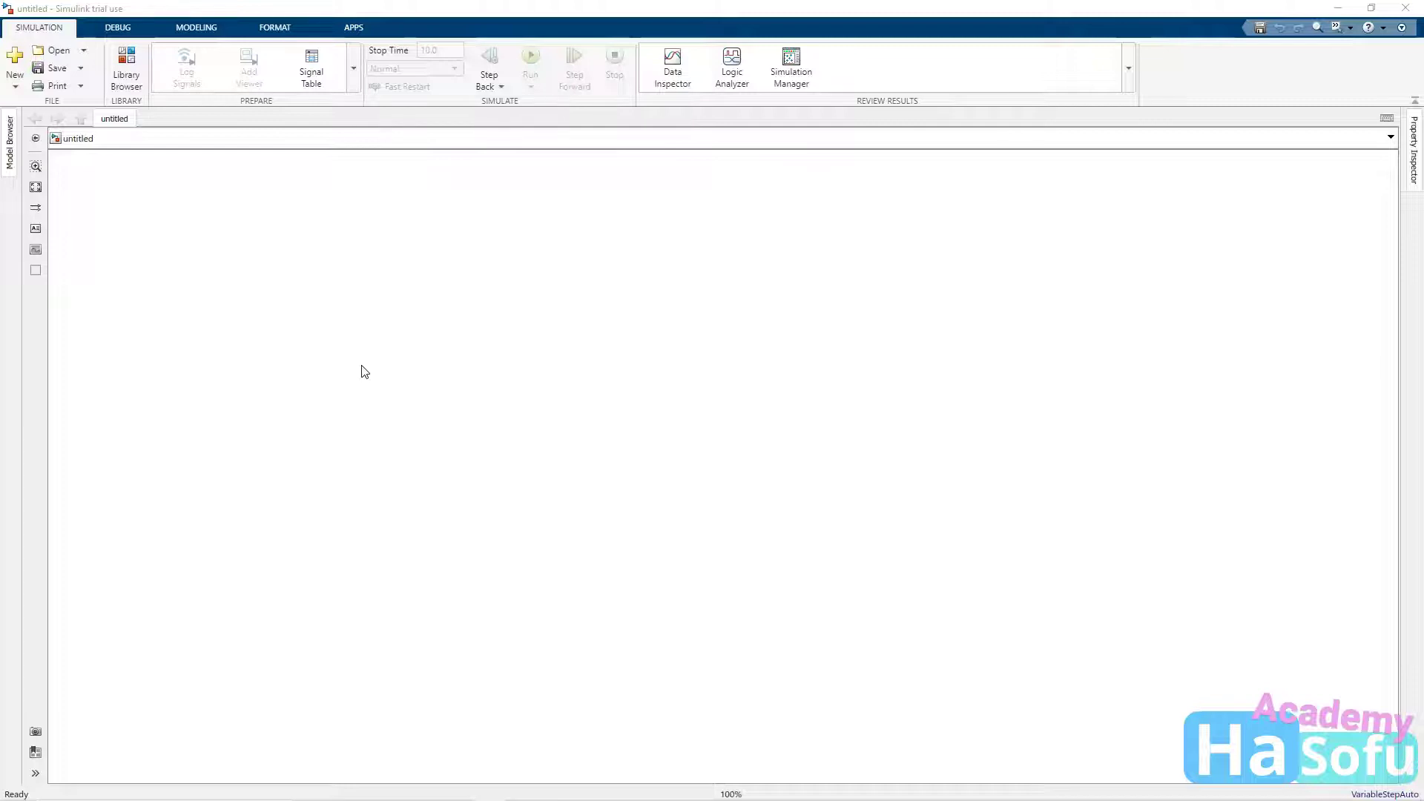
Quick-insert a Sine Wave block onto the canvas and enlarge it
click(365, 367)
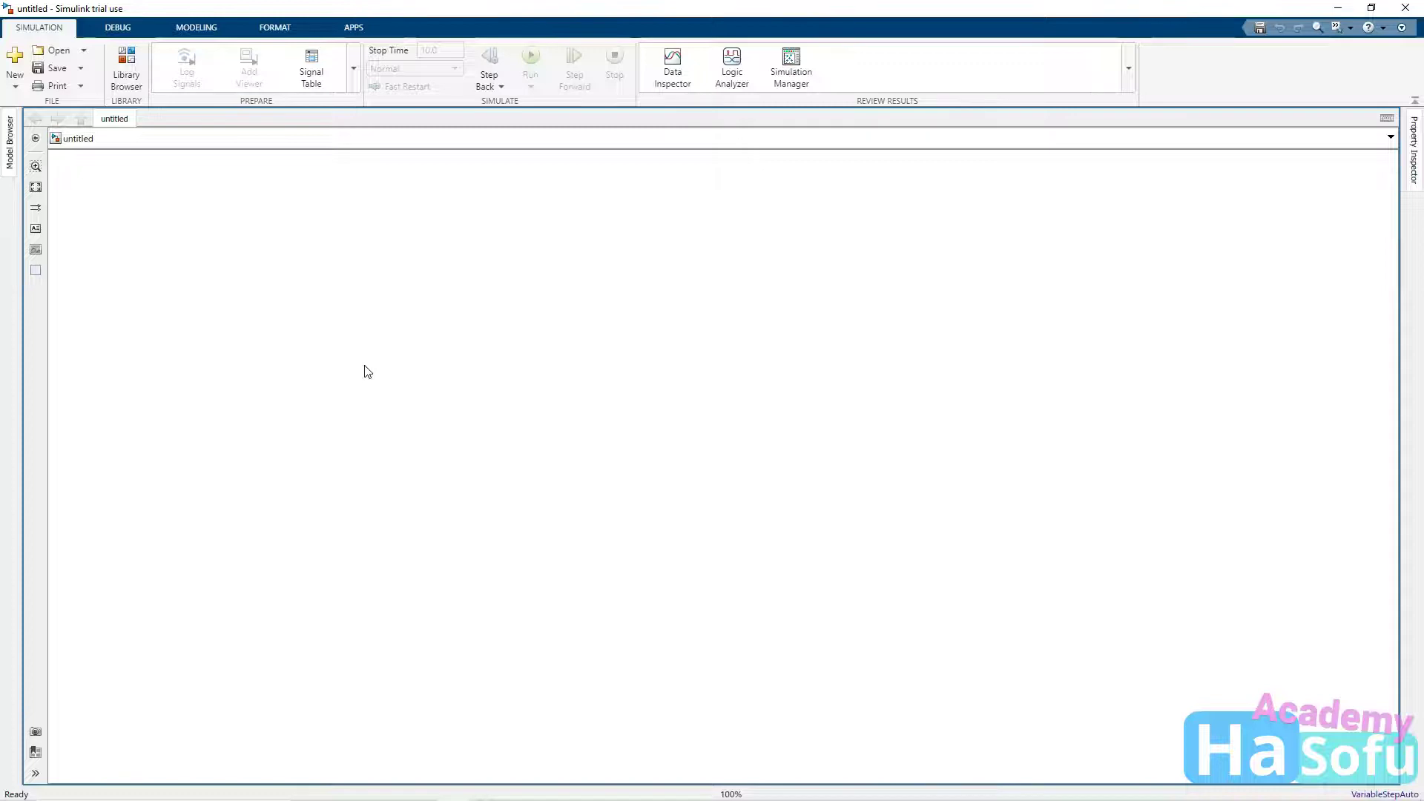
text(sine wave)
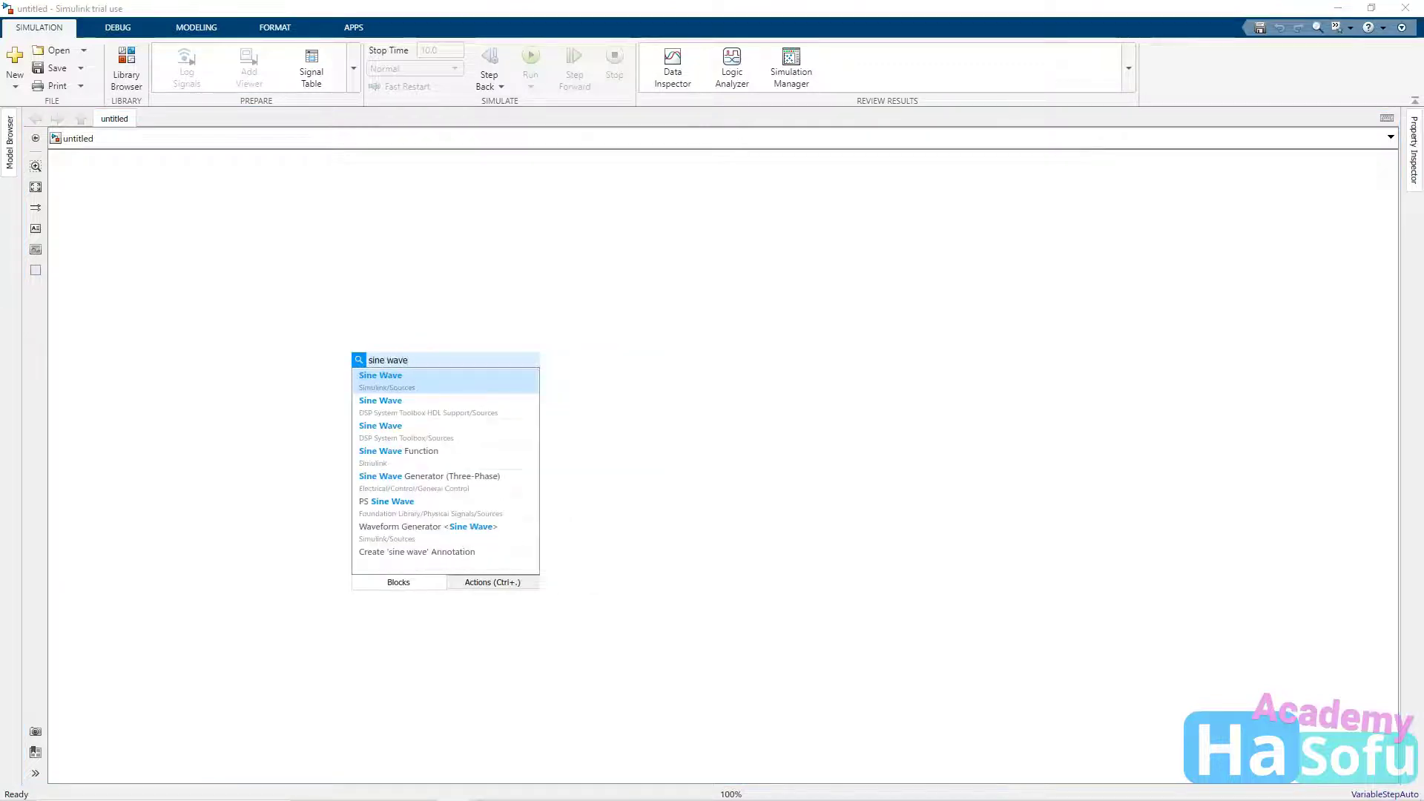
click(395, 378)
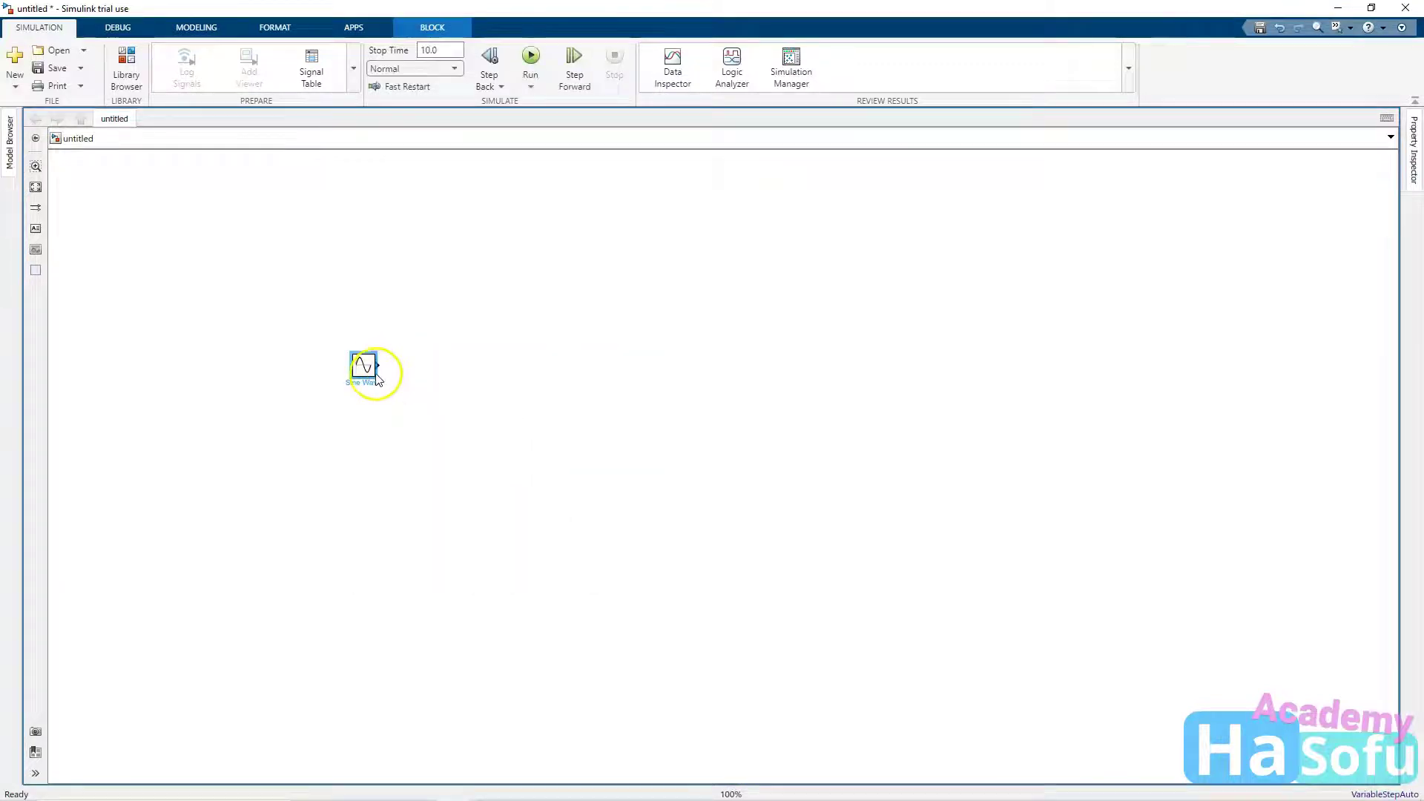
click(370, 369)
drag(375, 379, 444, 429)
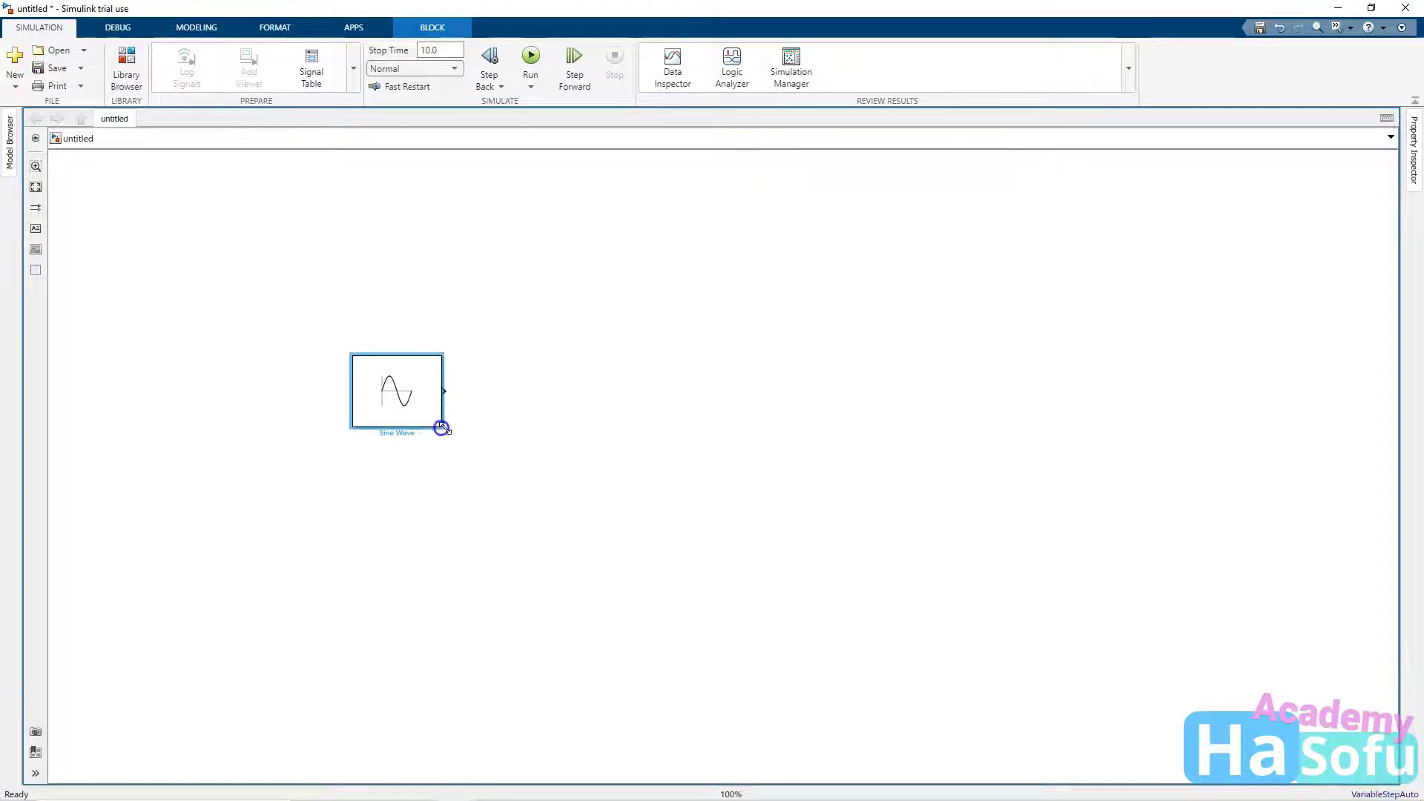
Set the Sine Wave to amplitude 5, frequency 60 and sample time 0.001666667
key(Return)
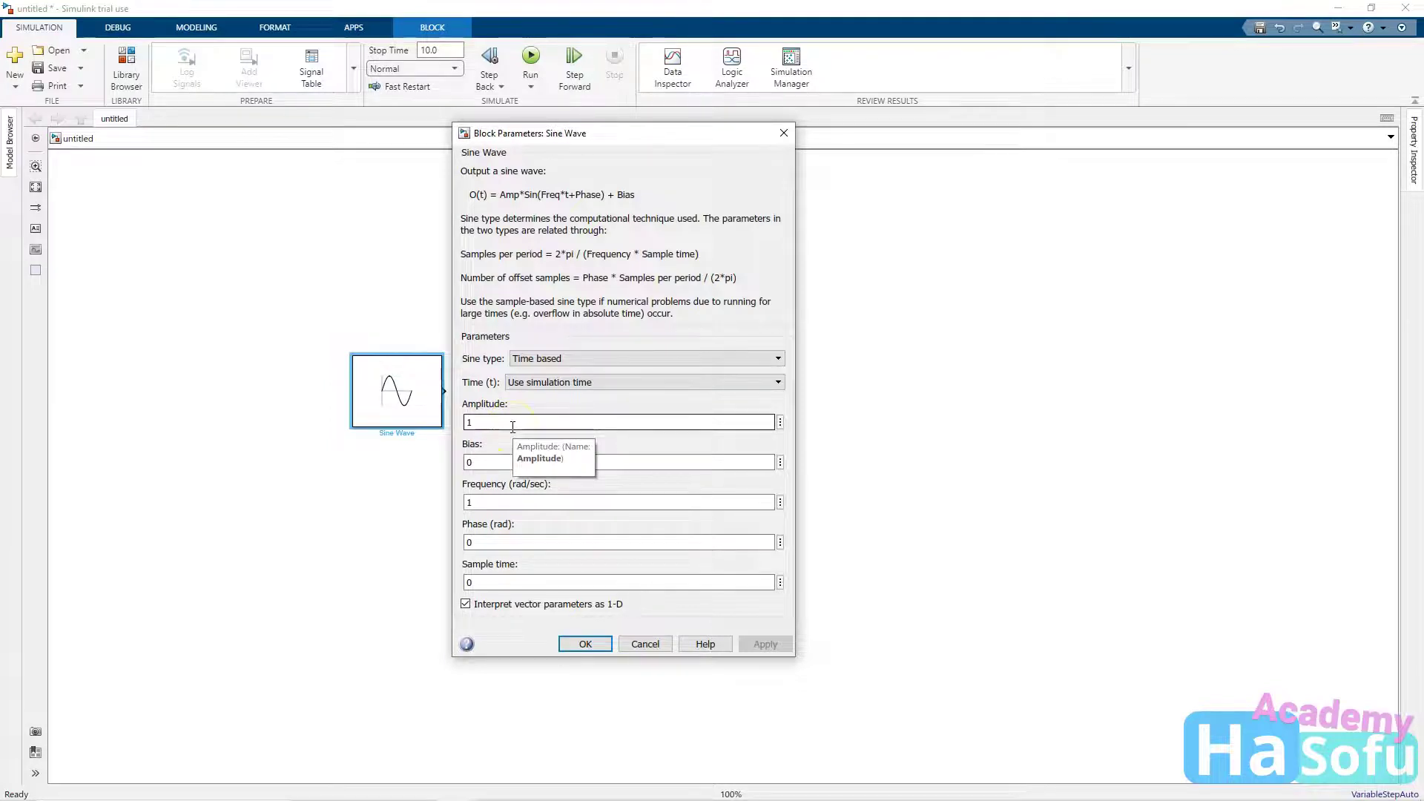
double_click(513, 420)
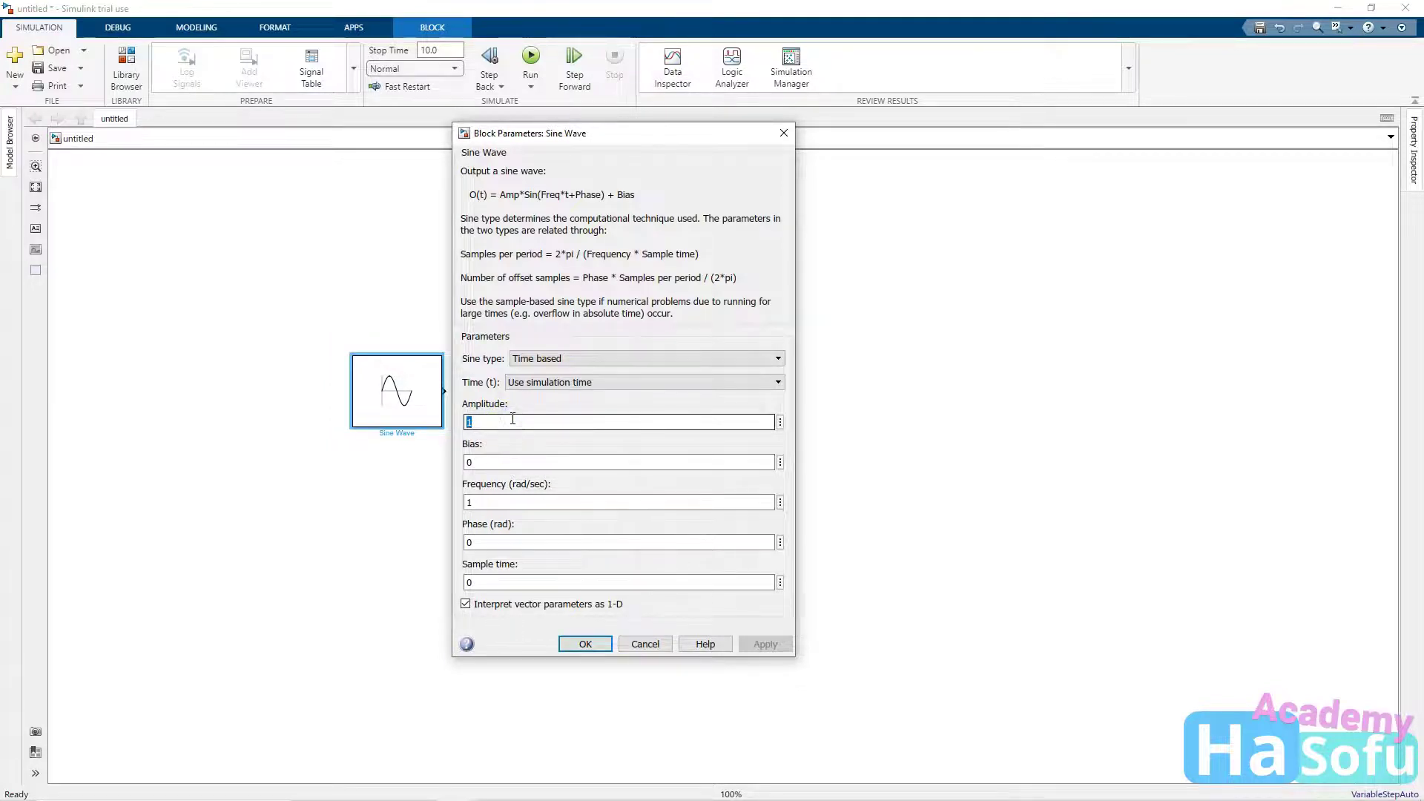
text(5)
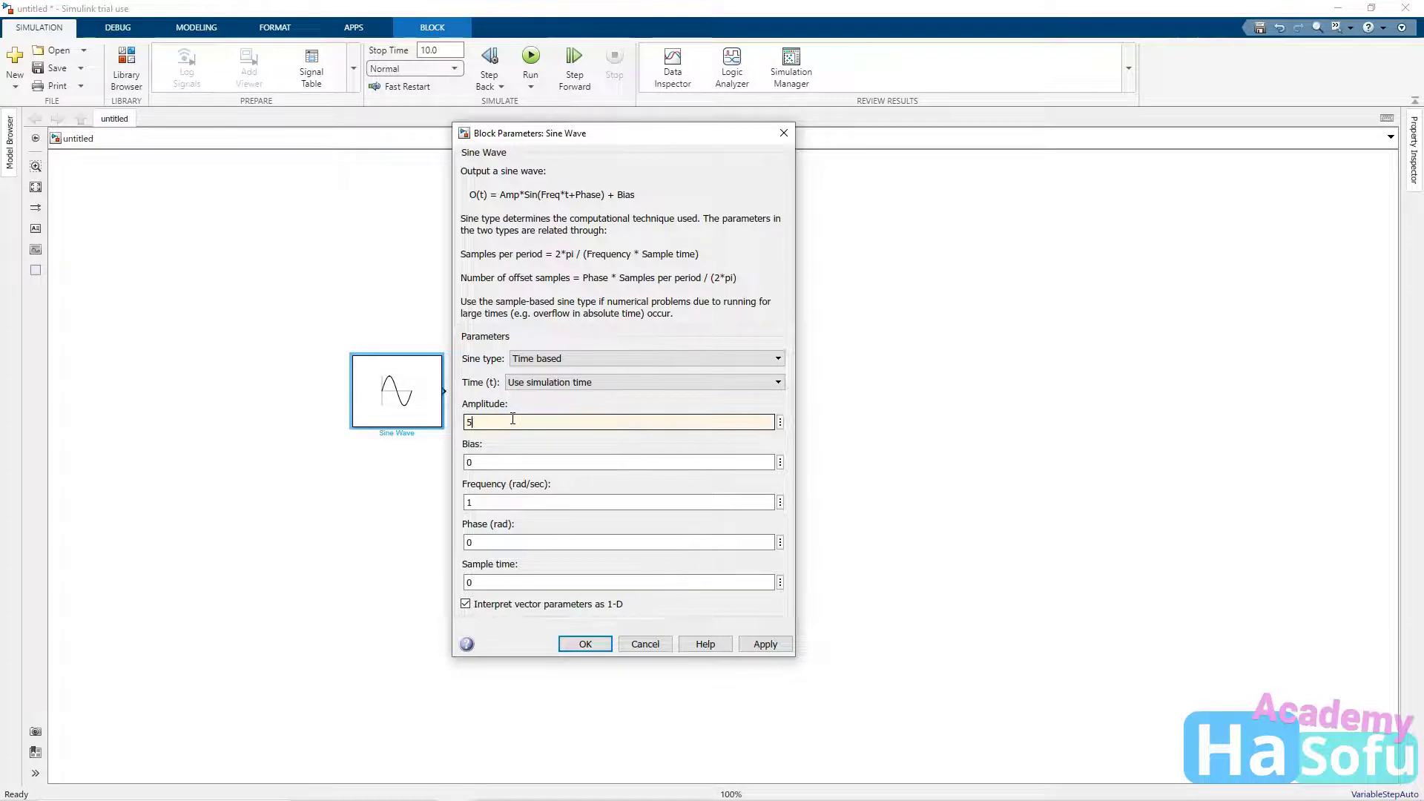
double_click(491, 502)
text(60)
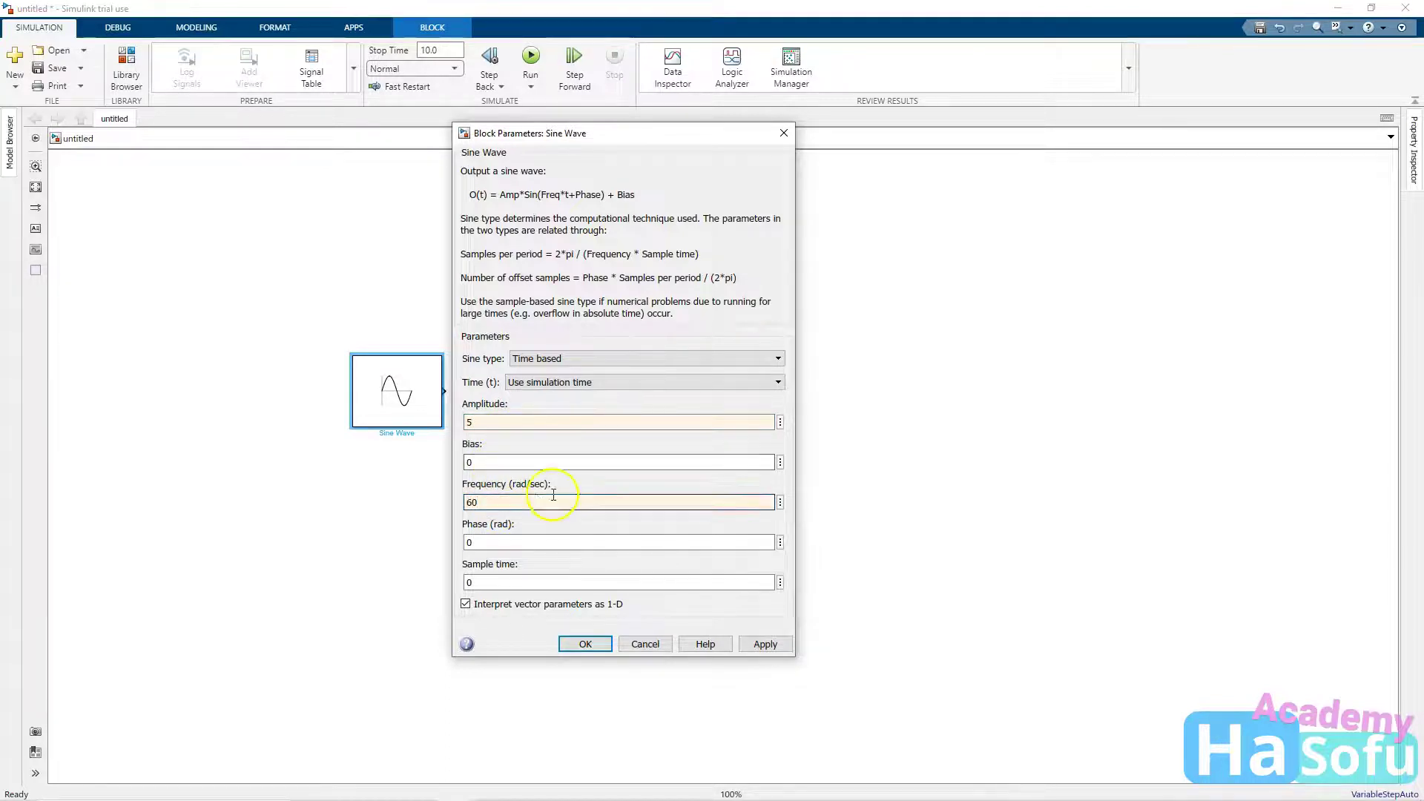
click(523, 543)
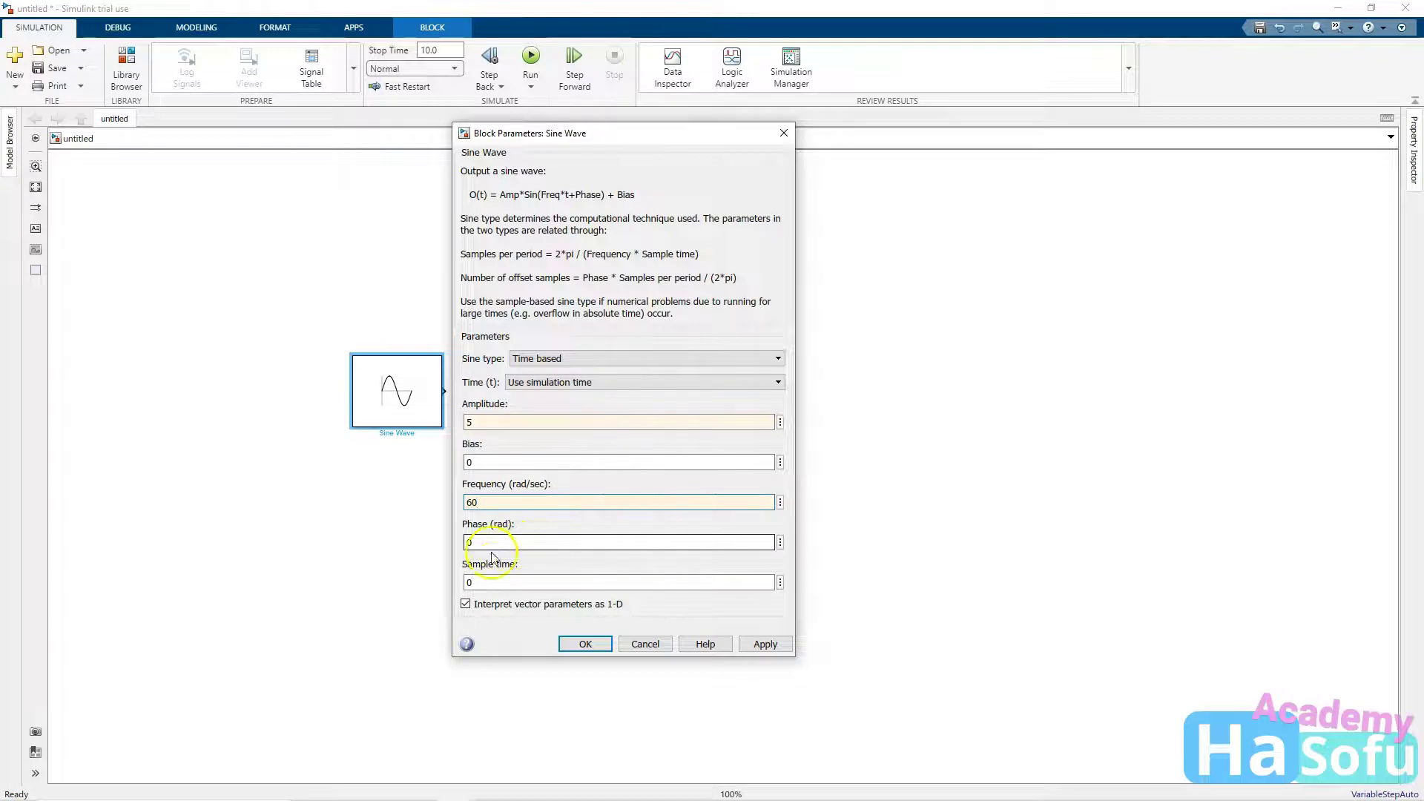
double_click(515, 583)
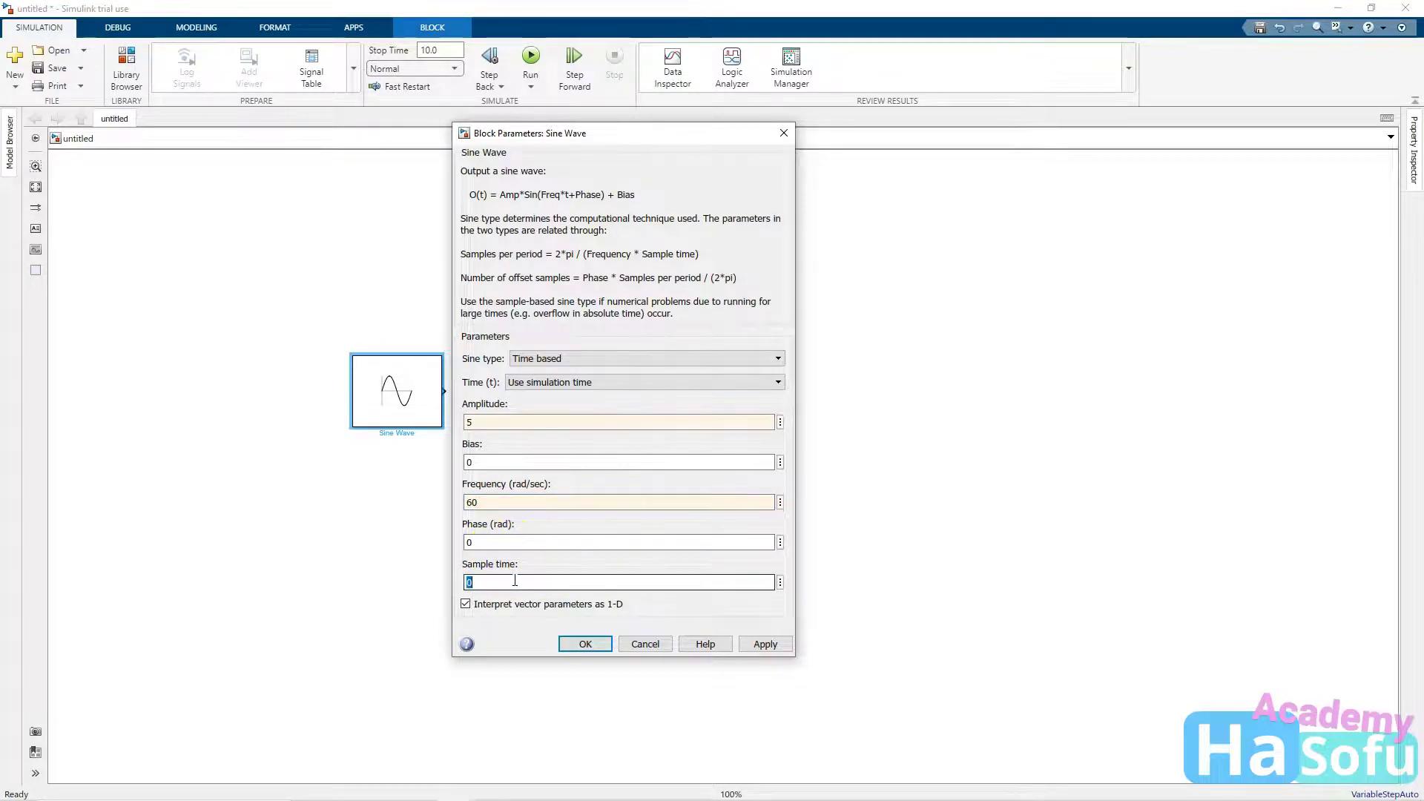
text(0.)
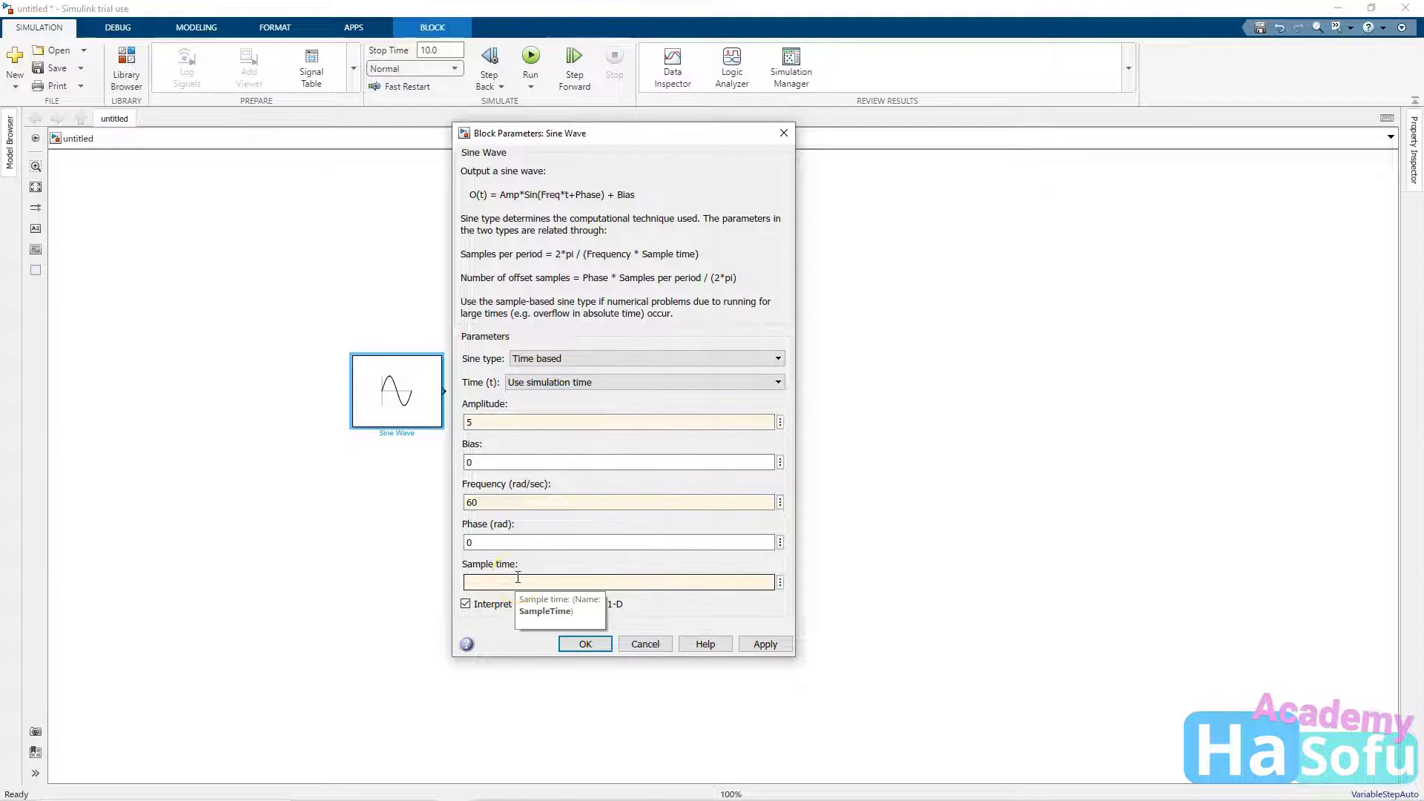
text(0)
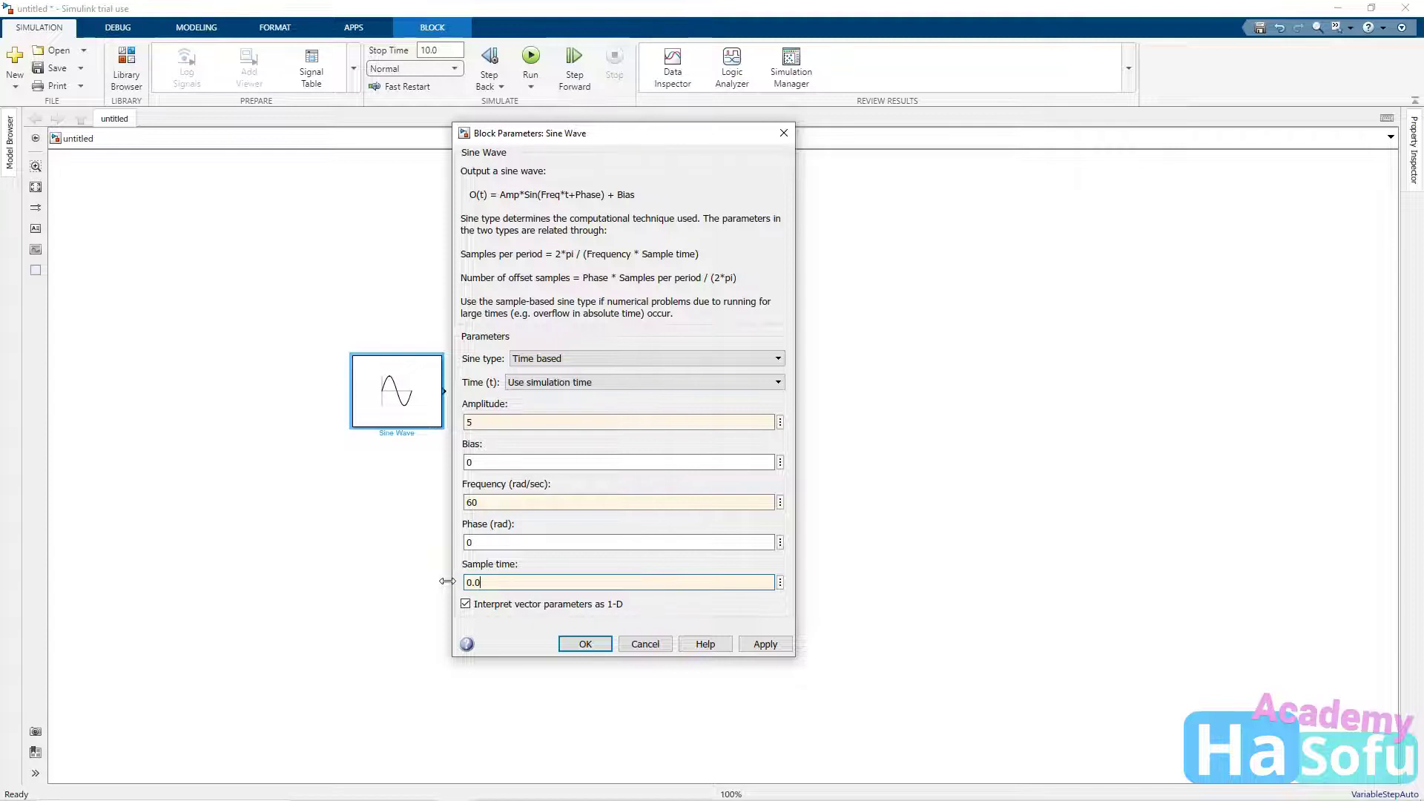
text(001666667)
click(767, 642)
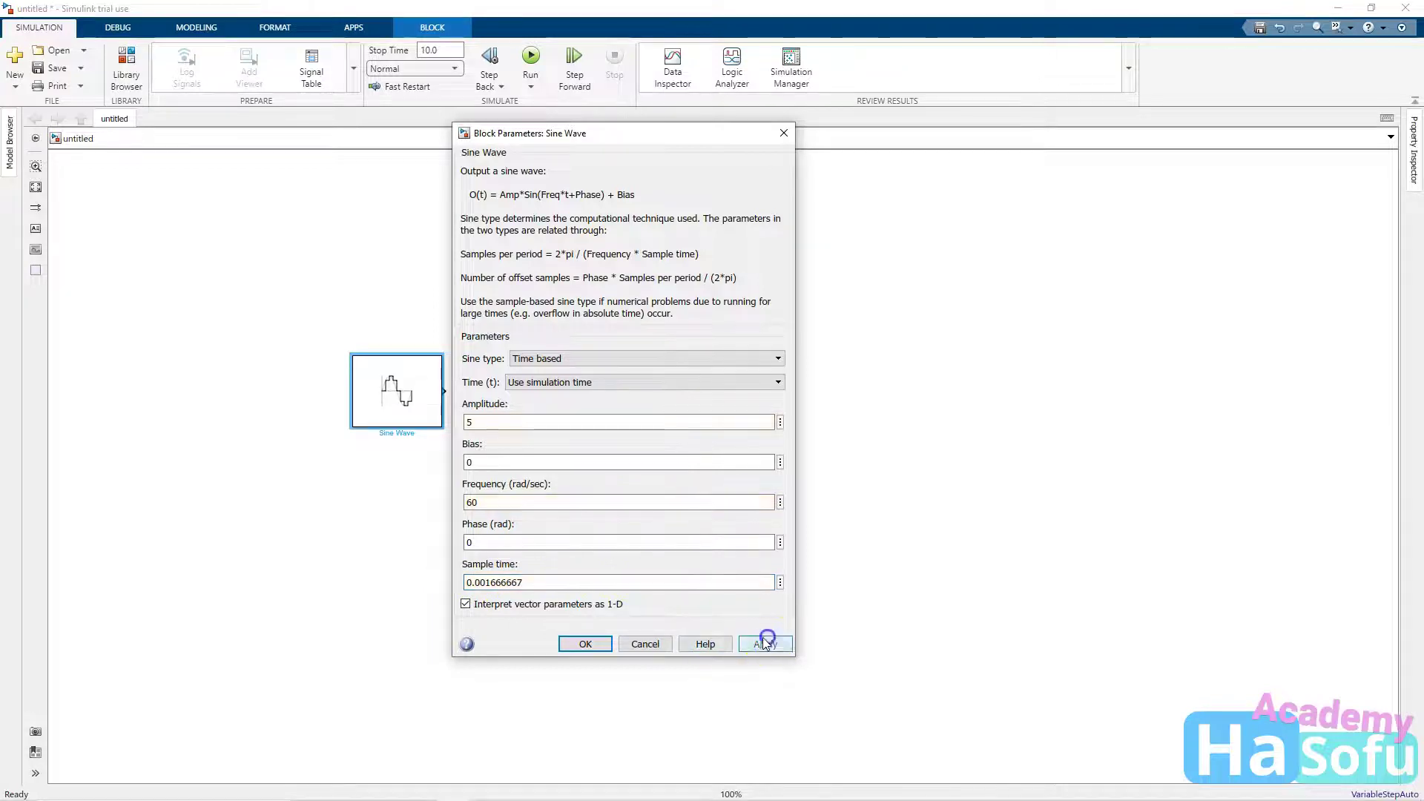
click(586, 643)
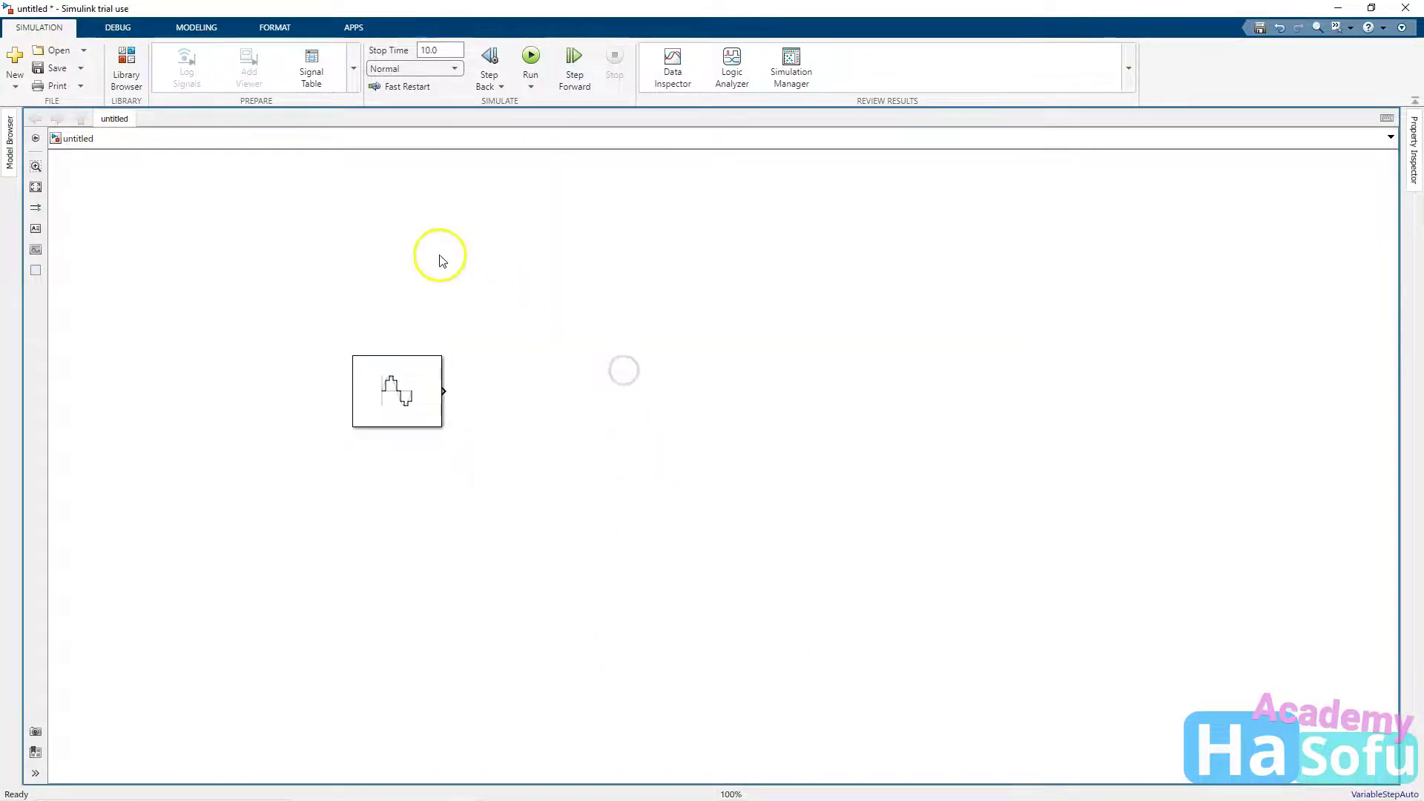
Drag a PSpiceBlock from the Library Browser onto the model canvas
click(440, 259)
click(481, 249)
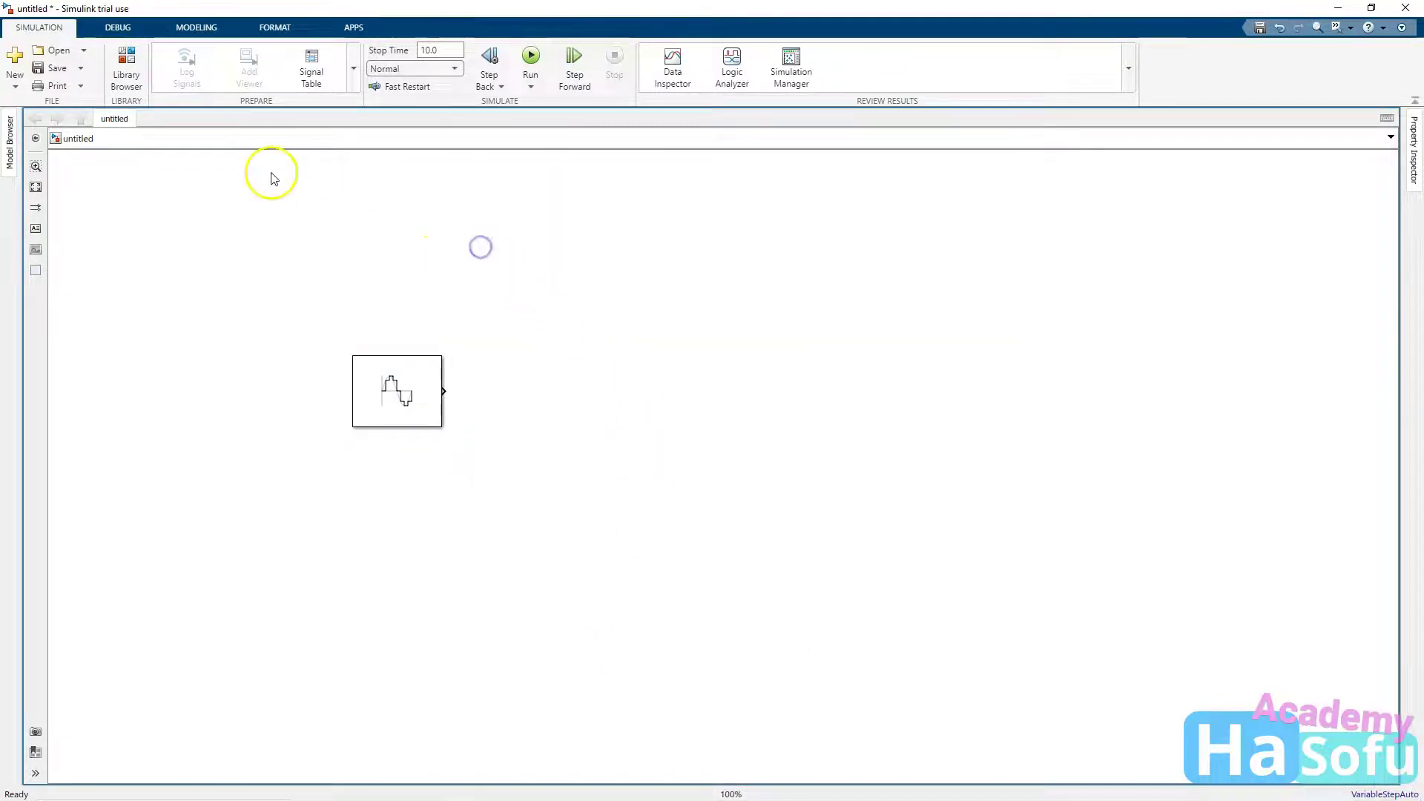
click(128, 65)
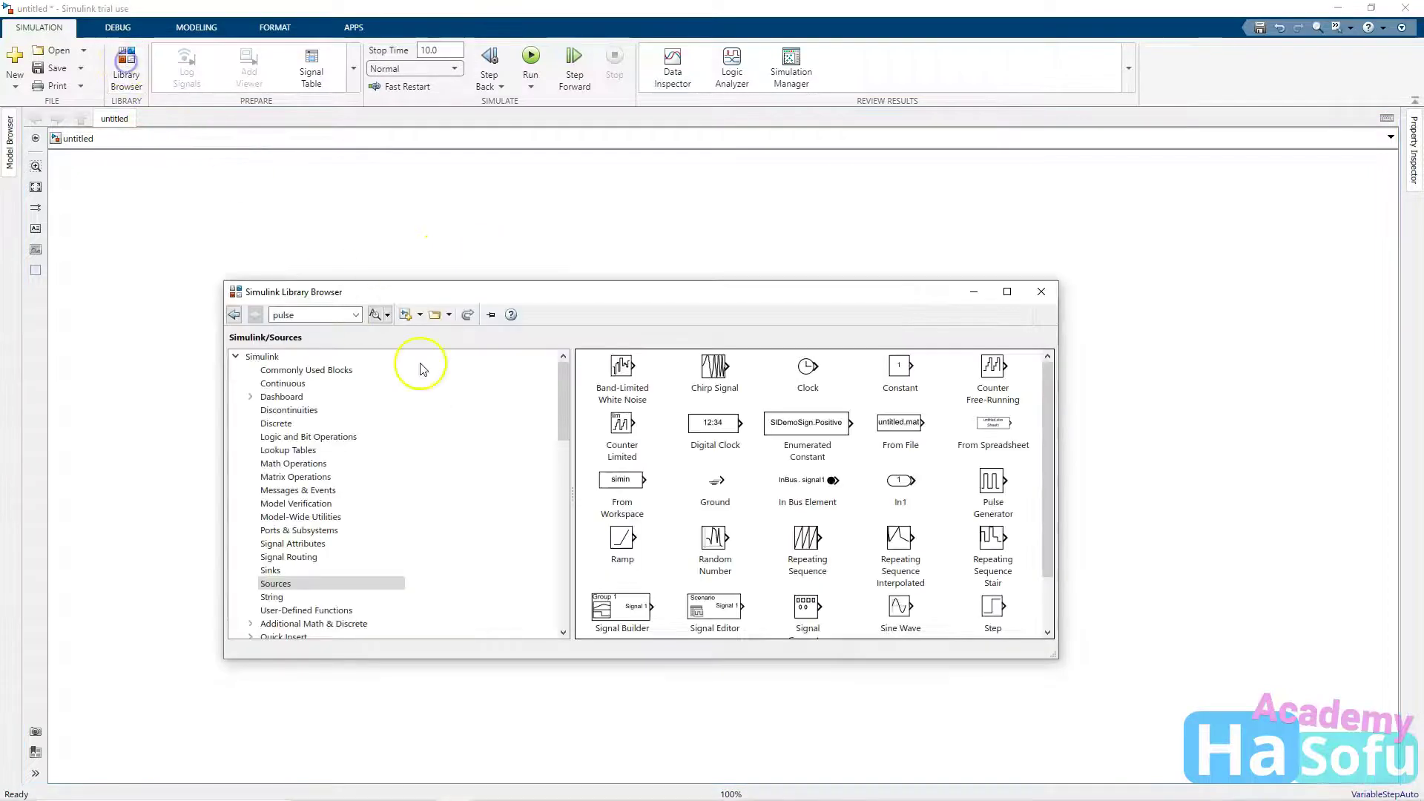
scroll(455, 479, down, 10)
scroll(455, 485, down, 4)
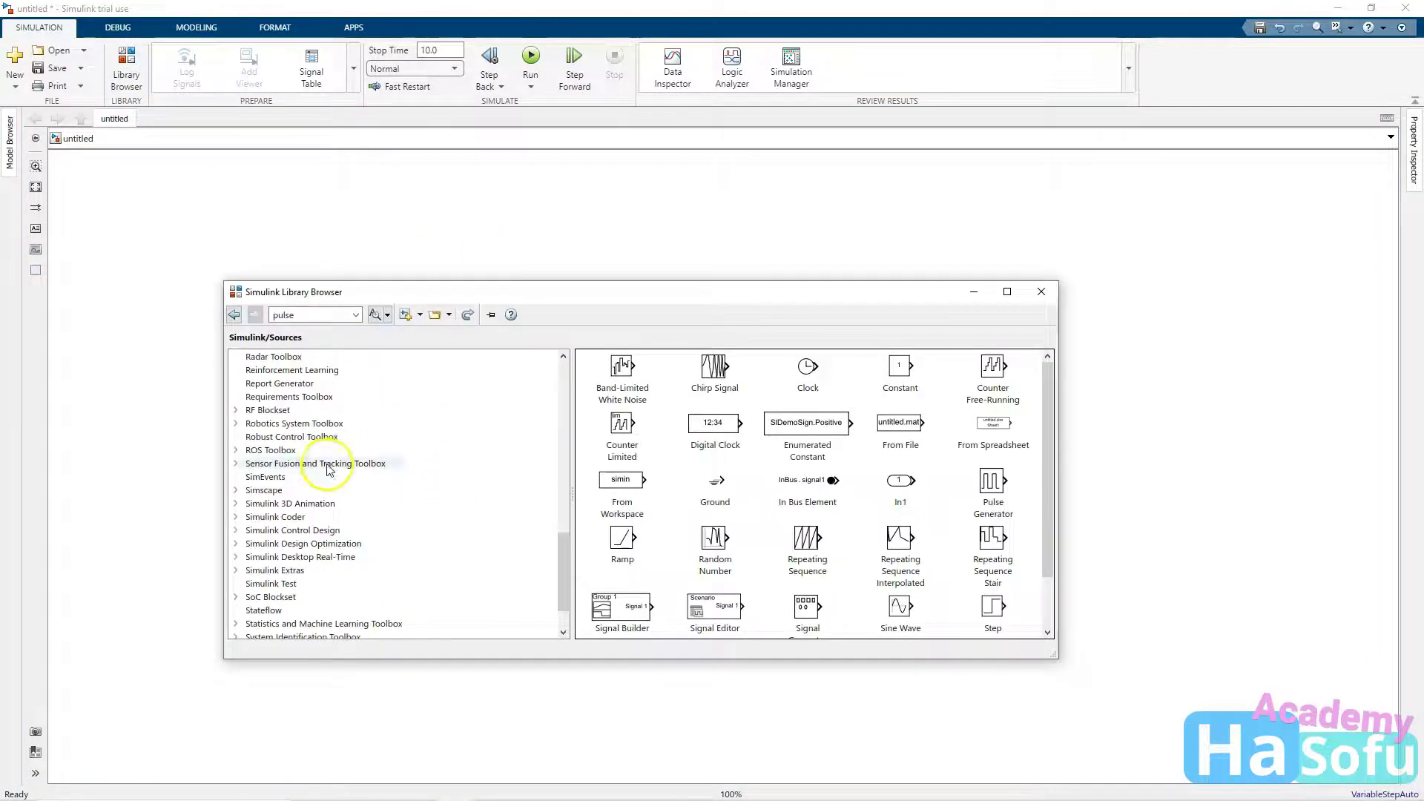
scroll(319, 477, up, 4)
click(303, 501)
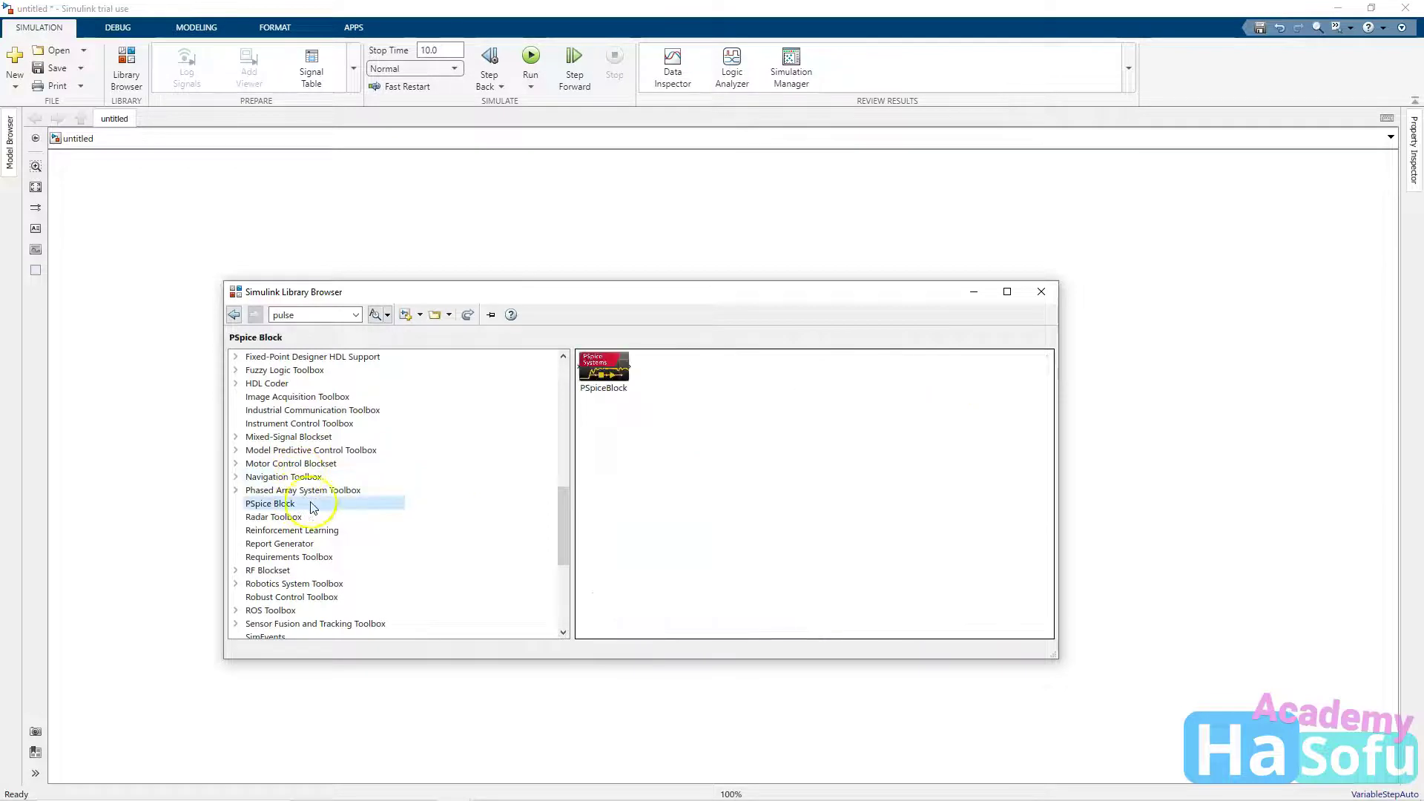
drag(653, 293, 945, 380)
drag(967, 464, 564, 389)
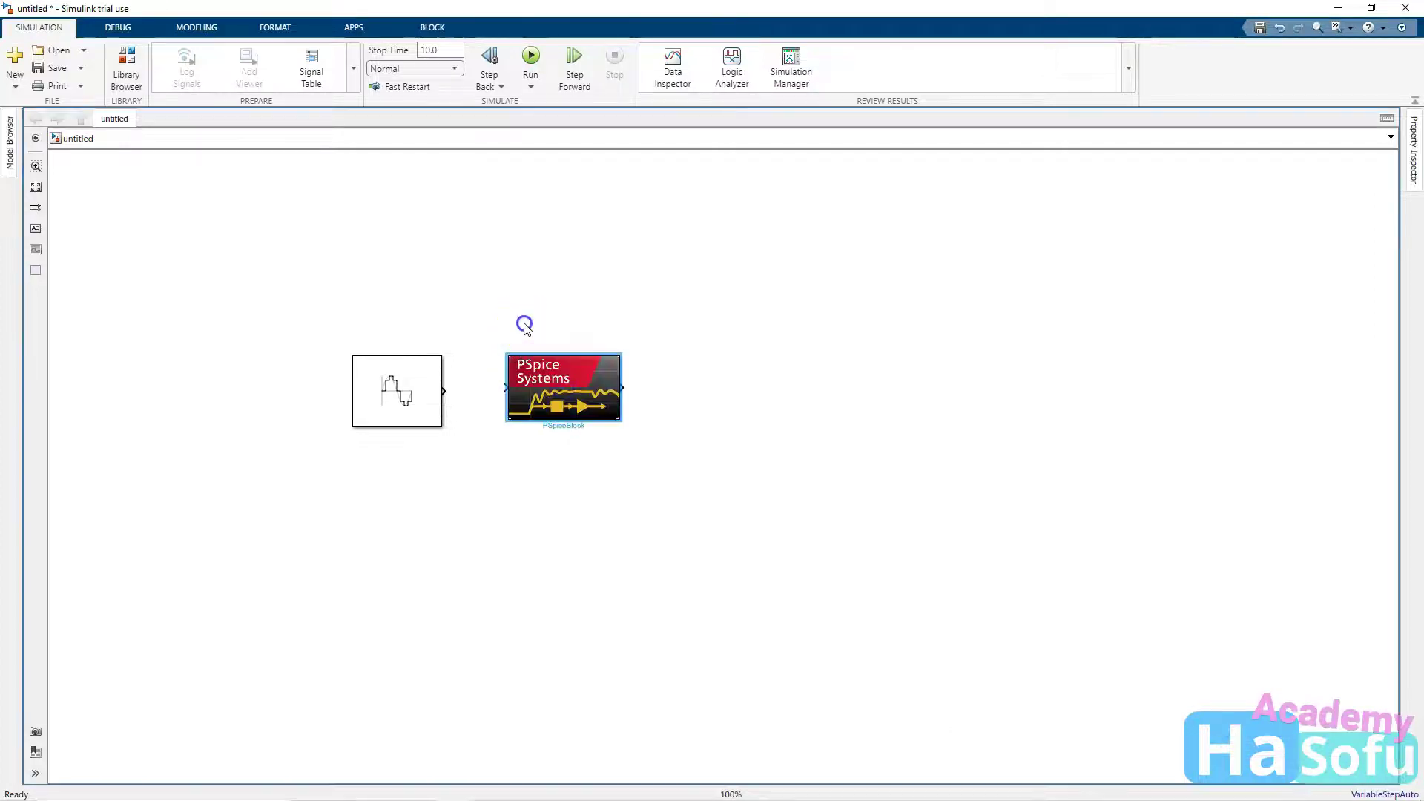
Connect the Sine Wave output to the PSpiceBlock input
click(460, 398)
click(557, 393)
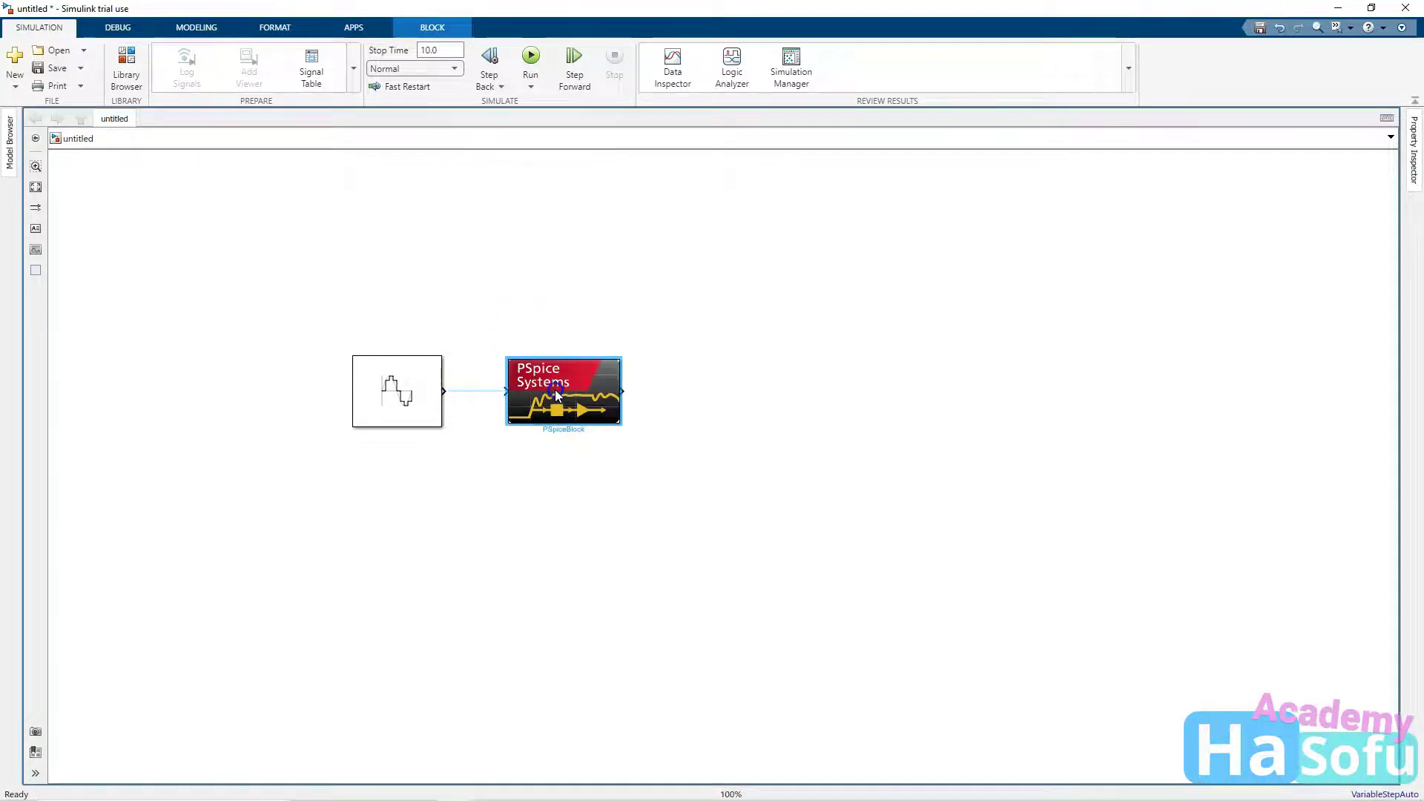
click(467, 392)
click(610, 310)
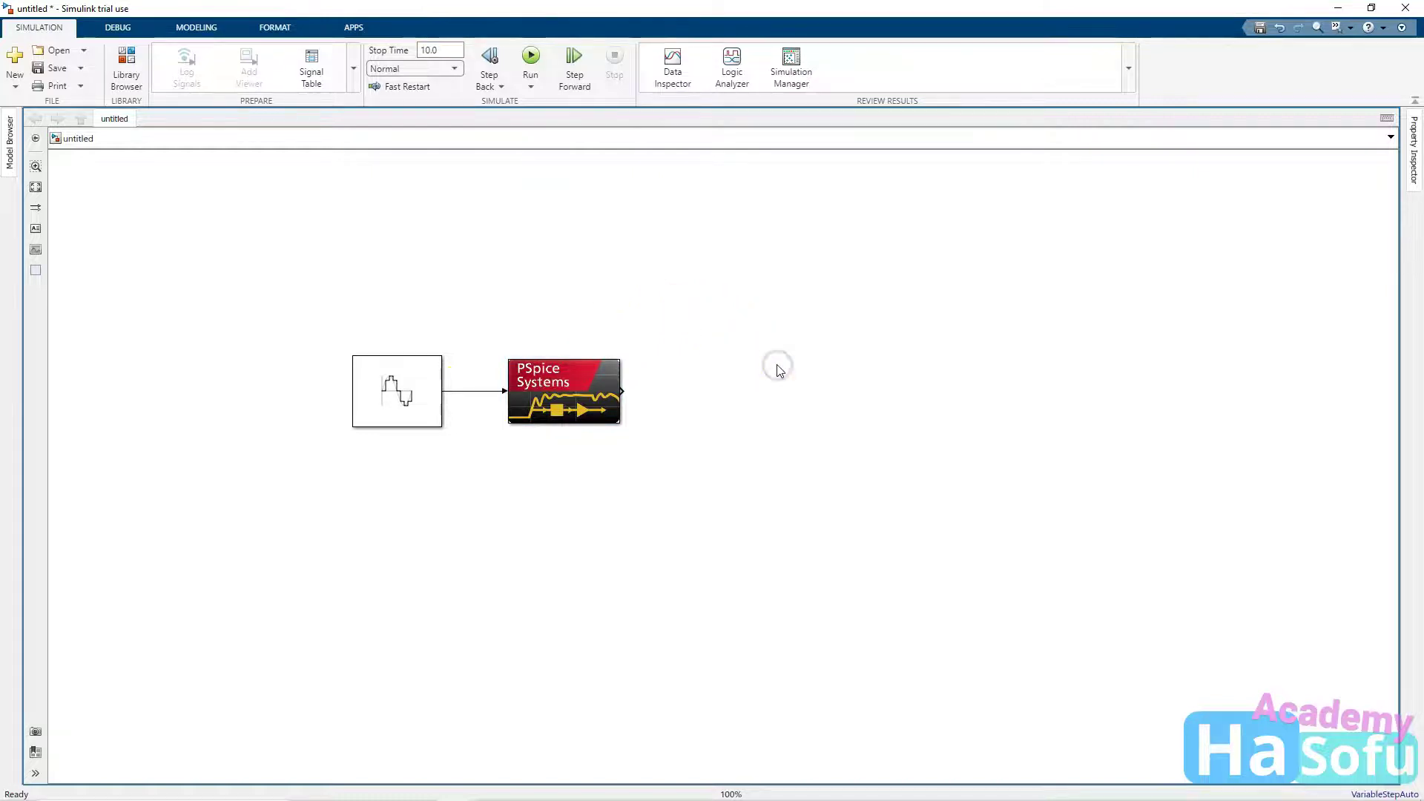
Insert a Scope fed by the PSpice block output, then open the PSpice block's settings
text(oscil)
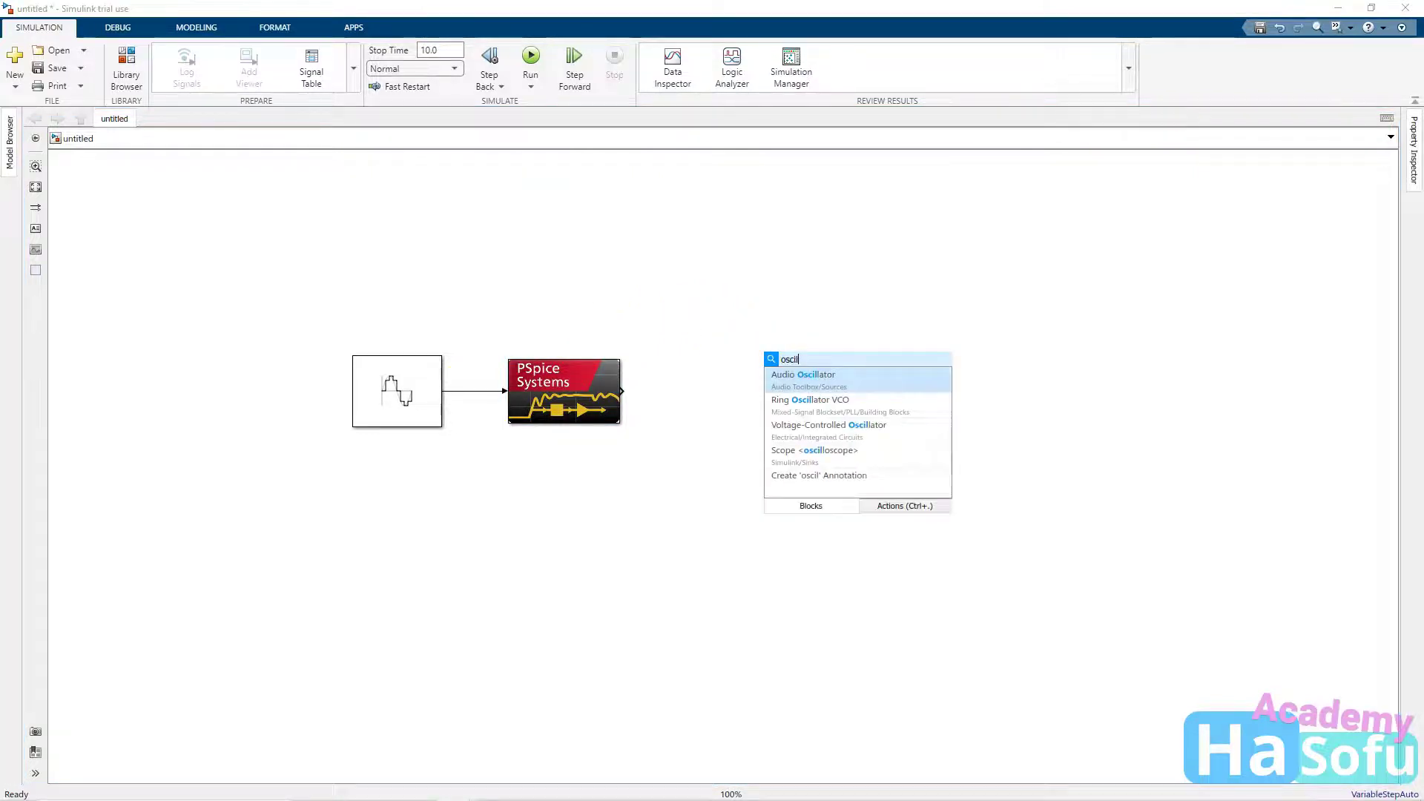
key(BackSpace)
key(BackSpace)
key(BackSpace)
key(BackSpace)
key(BackSpace)
text(scope)
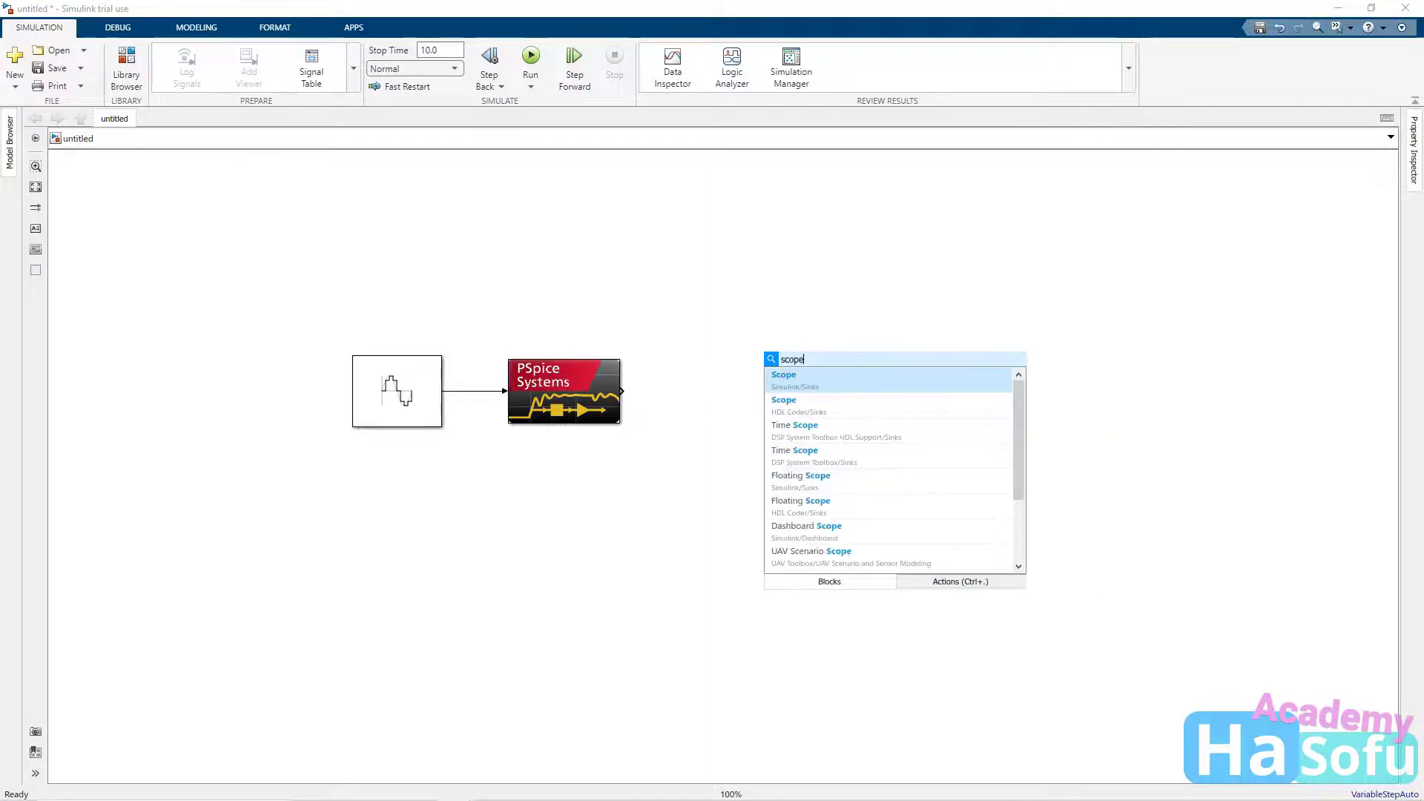
key(Return)
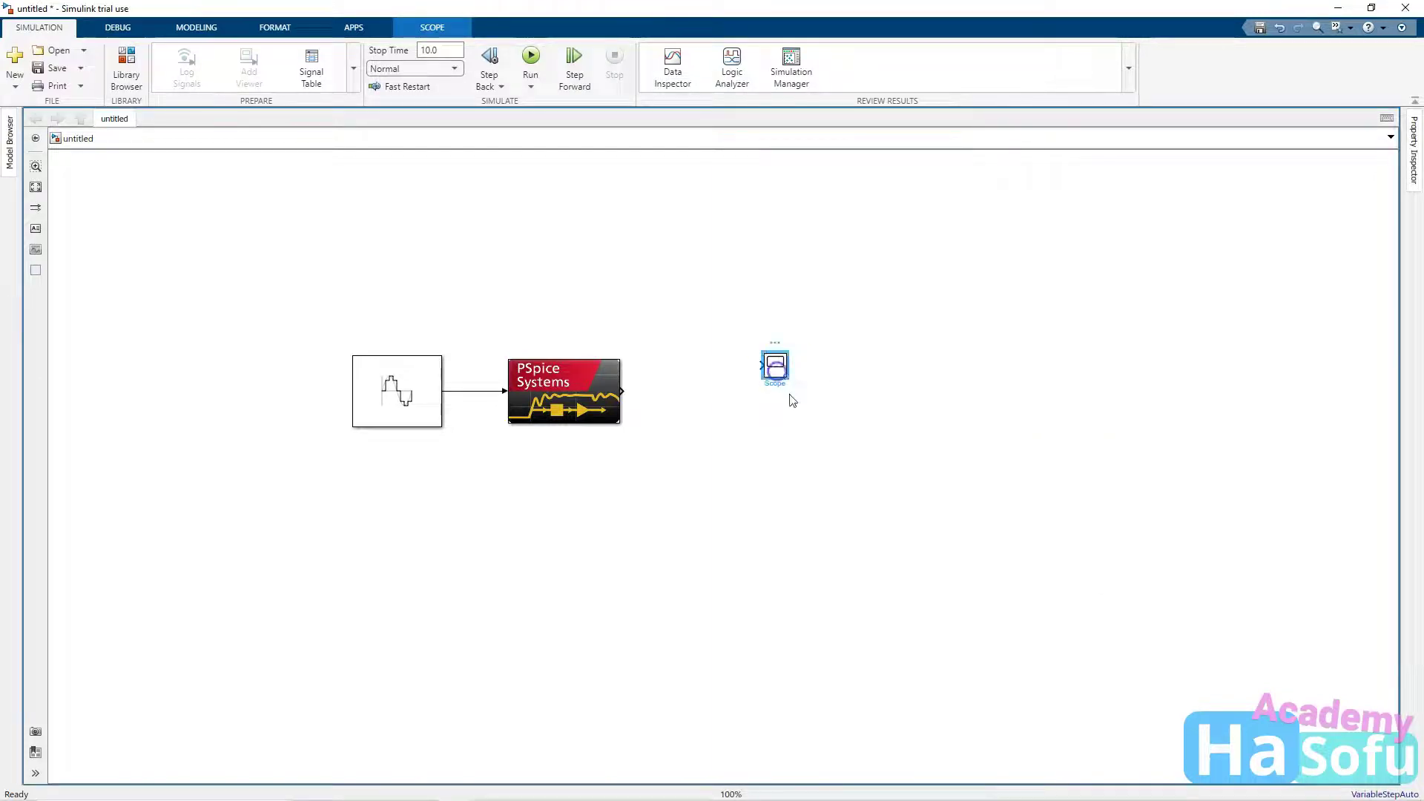
drag(787, 384, 887, 456)
drag(800, 420, 769, 412)
click(665, 248)
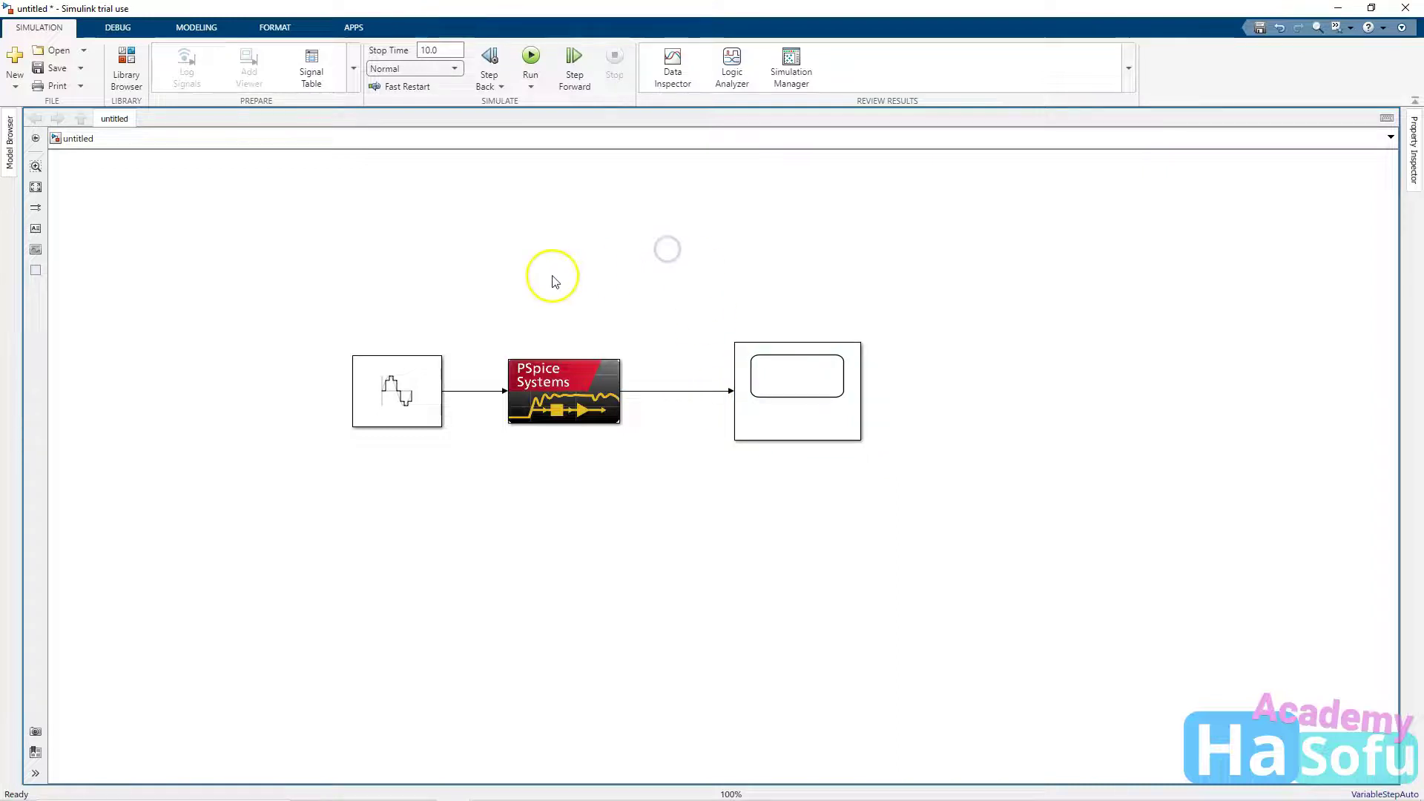
click(554, 369)
double_click(555, 369)
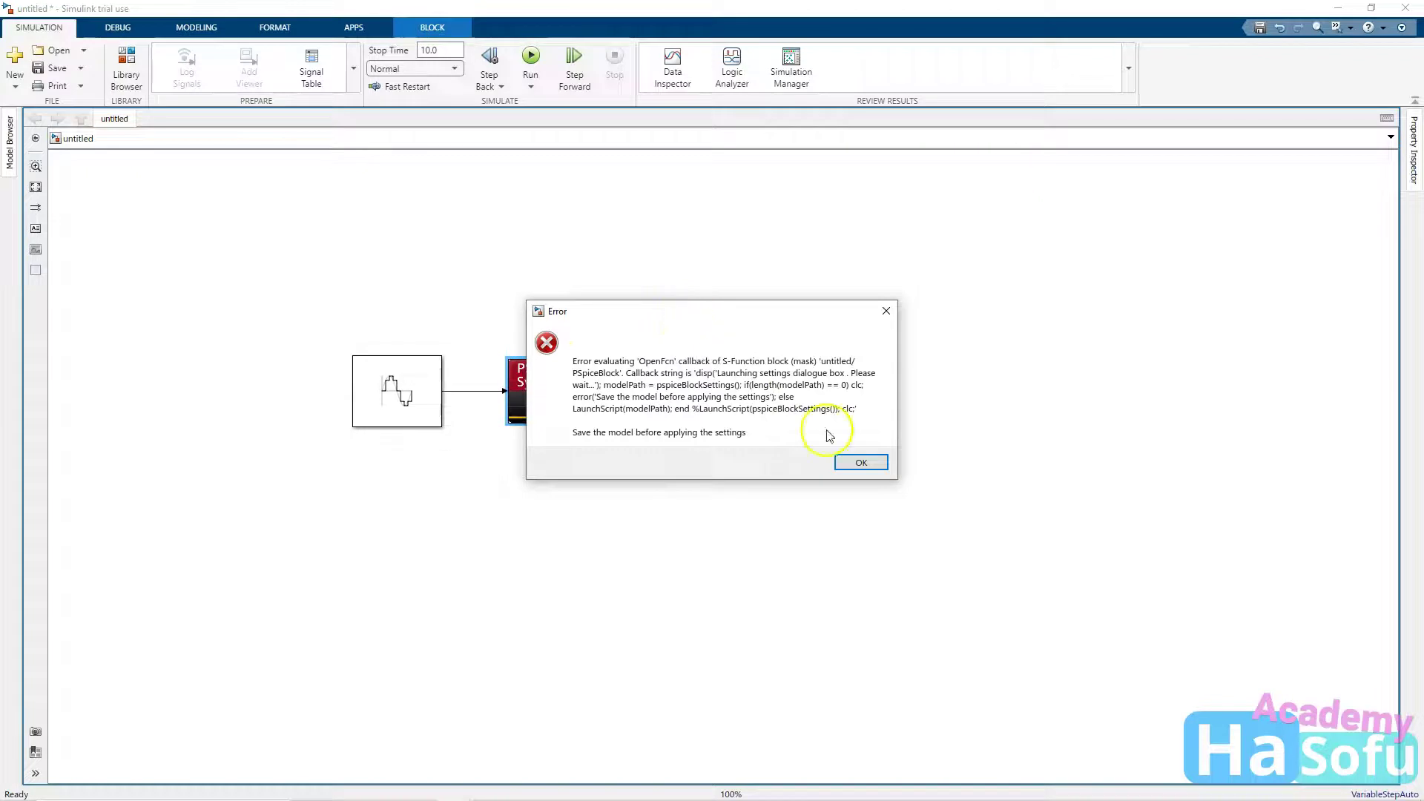
Save the model as cosim in Documents\pspice_matlab\cosim, replacing the existing cosim.slx
click(860, 460)
click(539, 276)
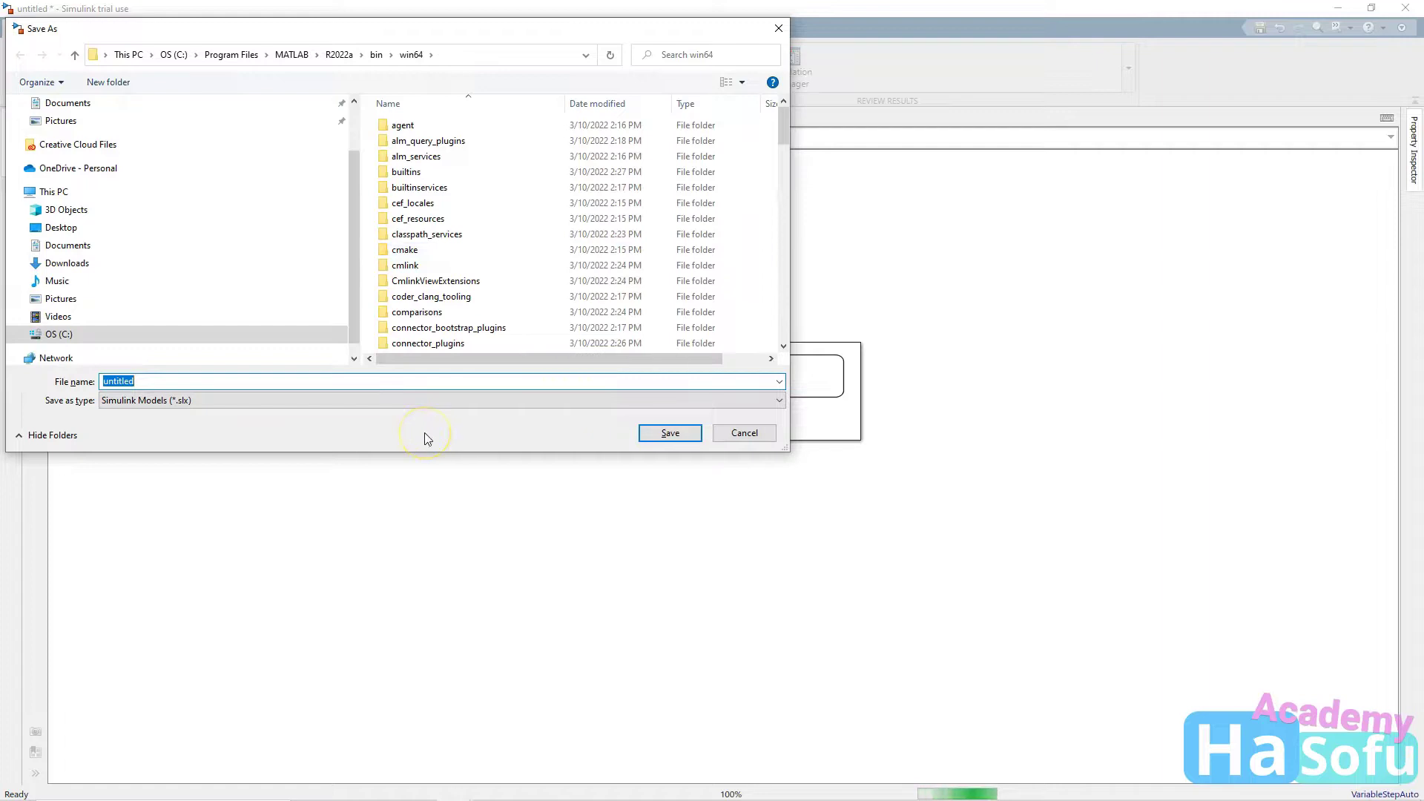
text(cos)
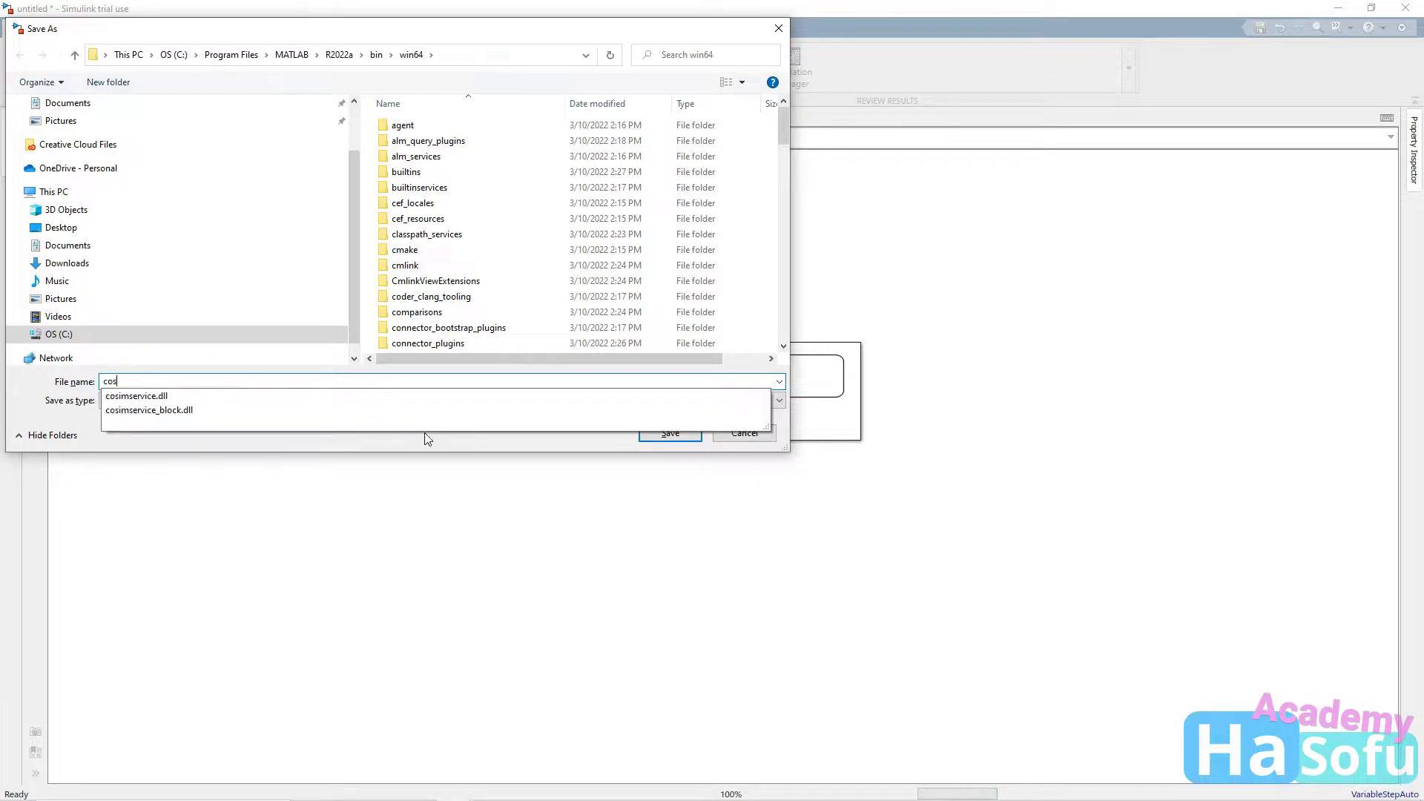
text(im)
key(Down)
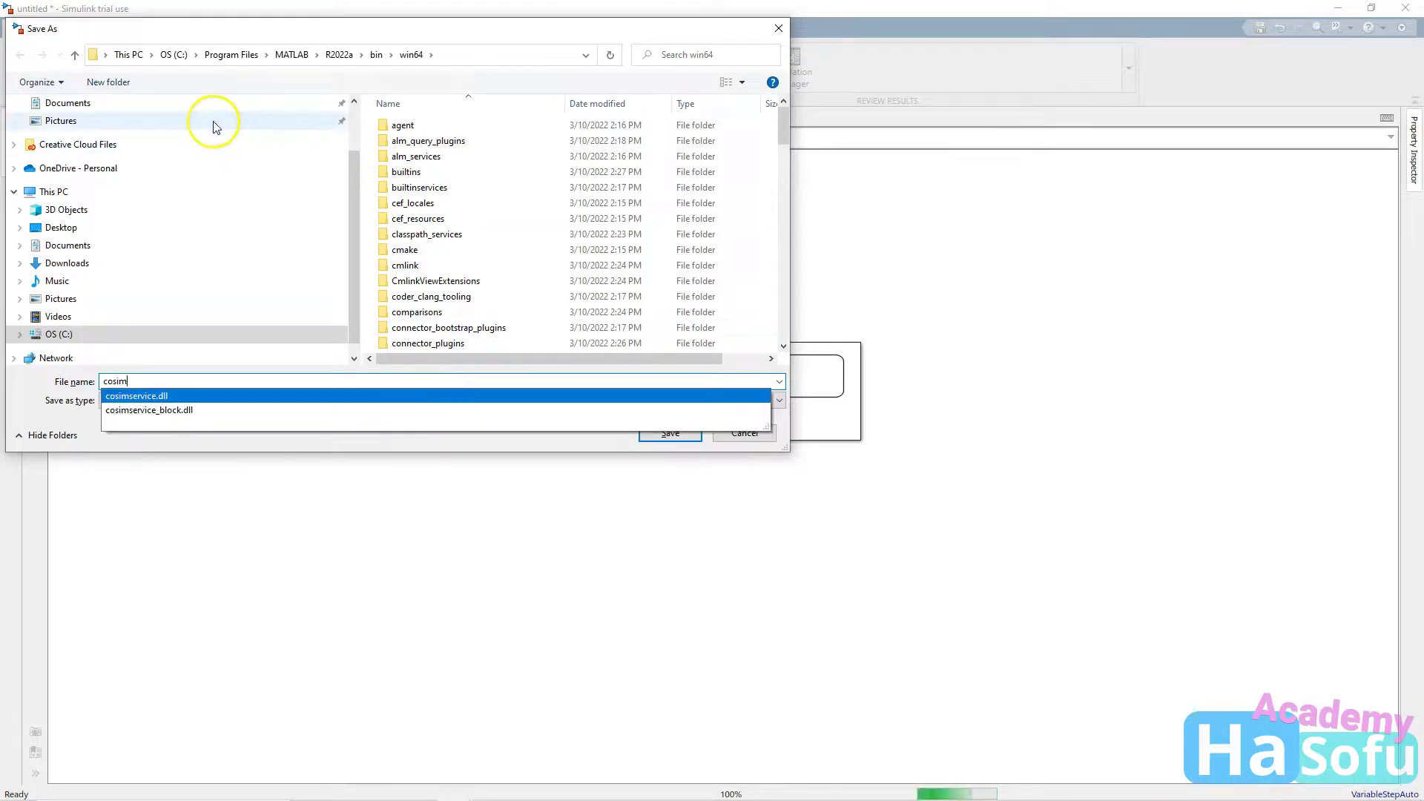
click(215, 107)
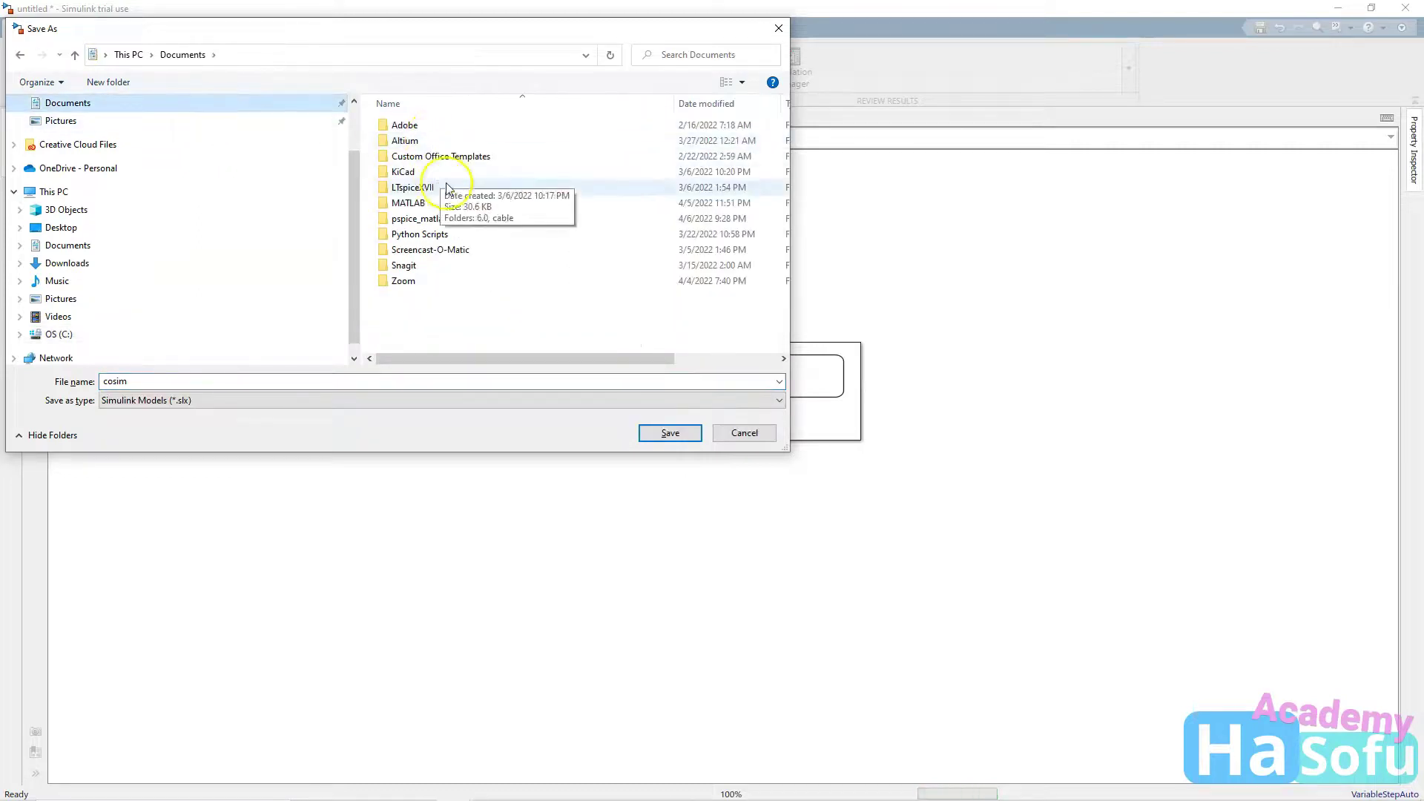
double_click(456, 217)
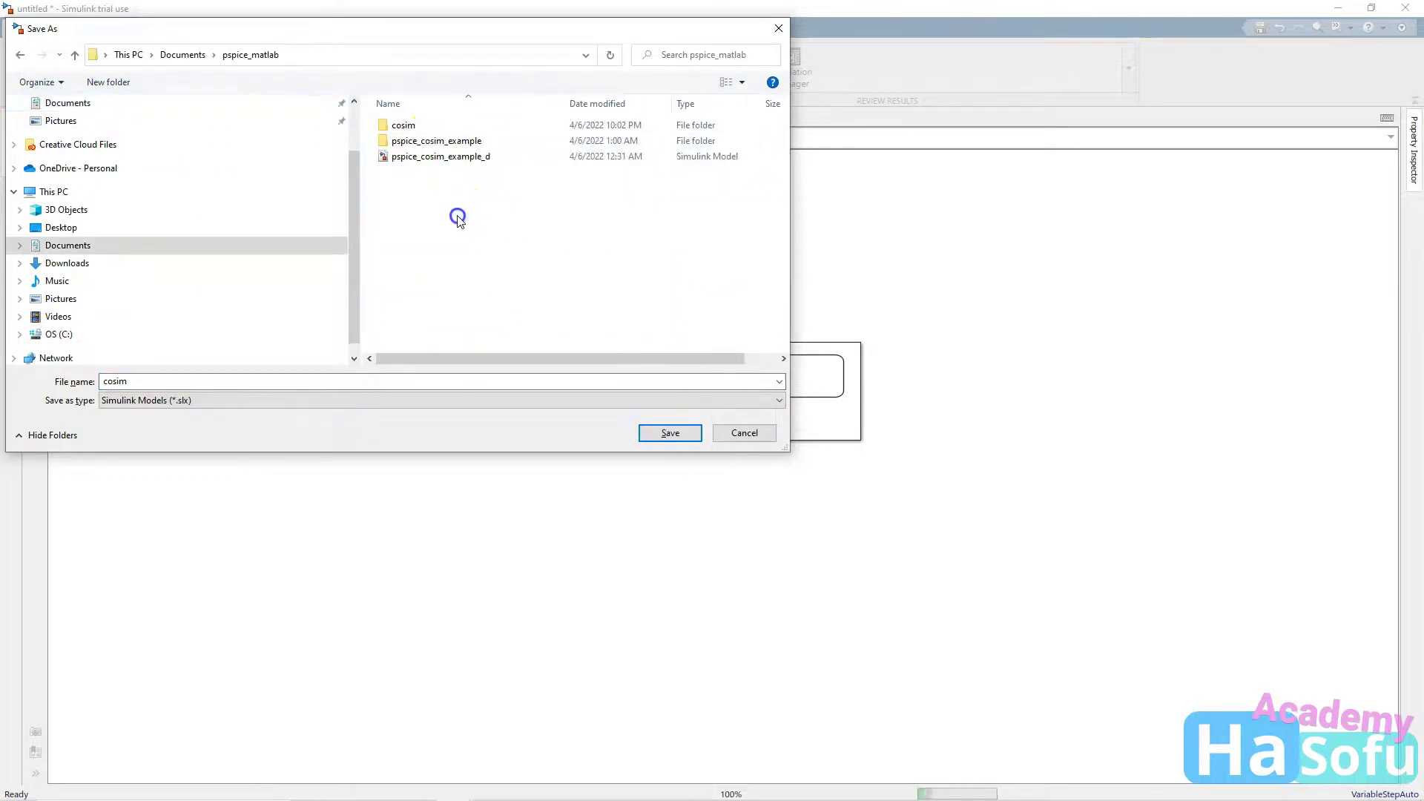
double_click(436, 127)
click(659, 433)
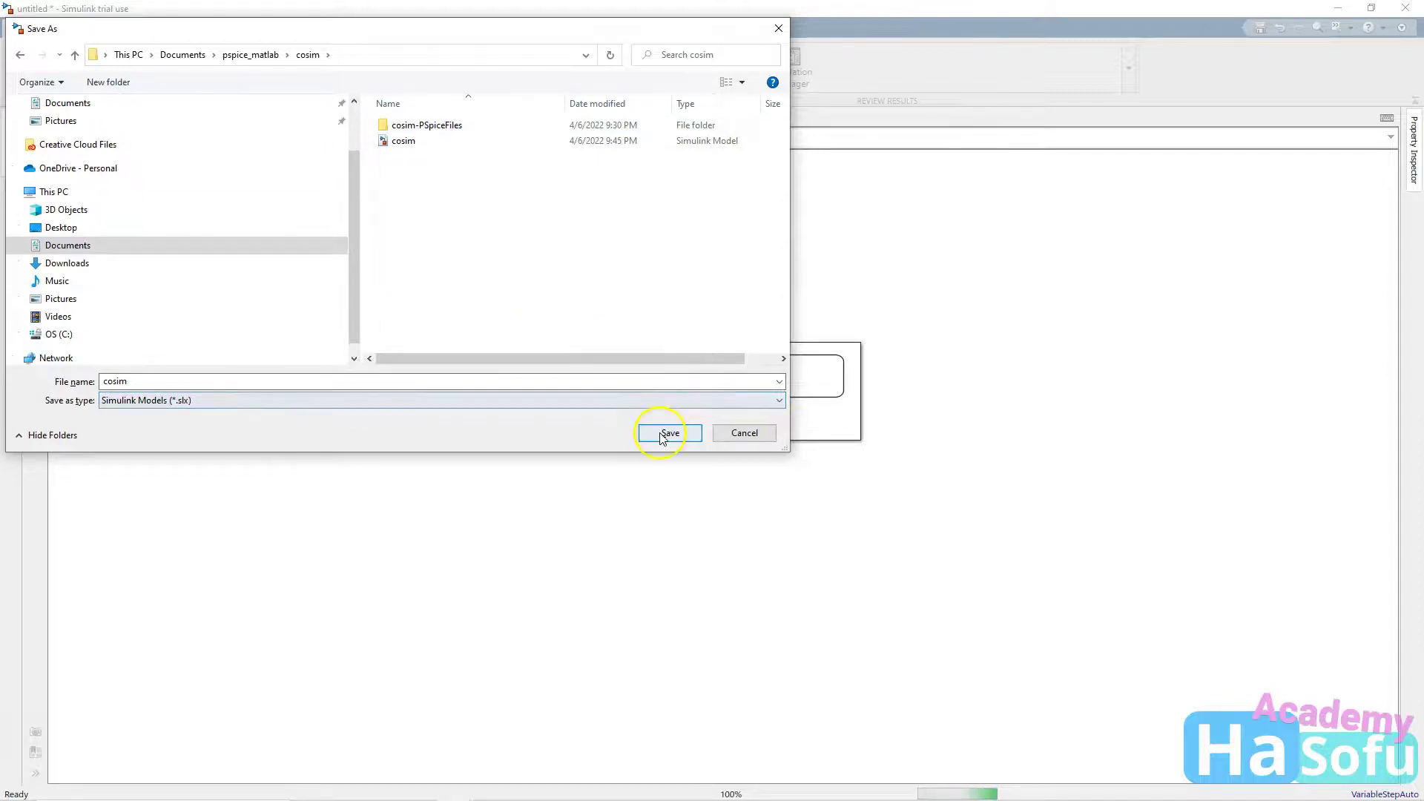
click(746, 408)
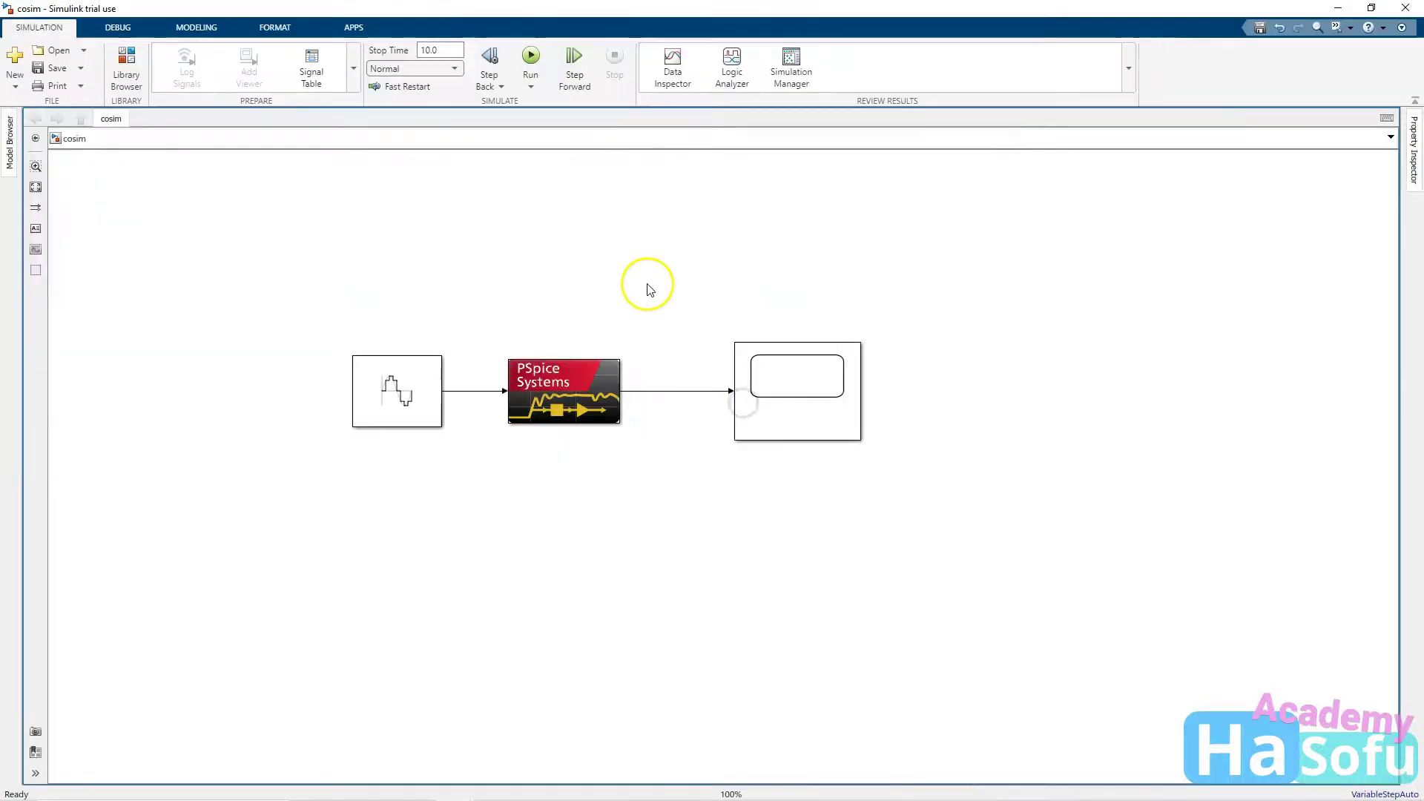
Point the PSpice block to the cosim.opj project and reload its simulation profiles
click(572, 381)
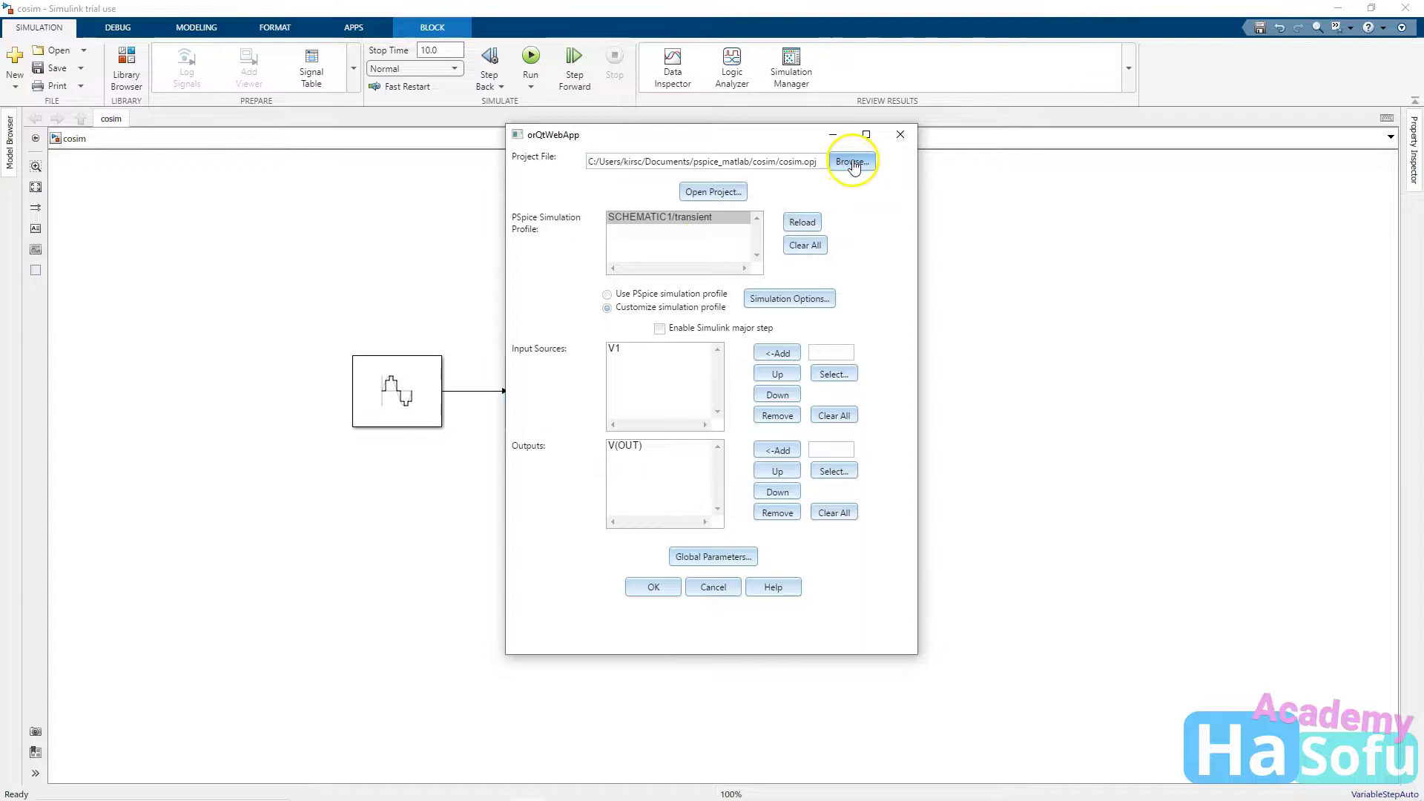
click(853, 163)
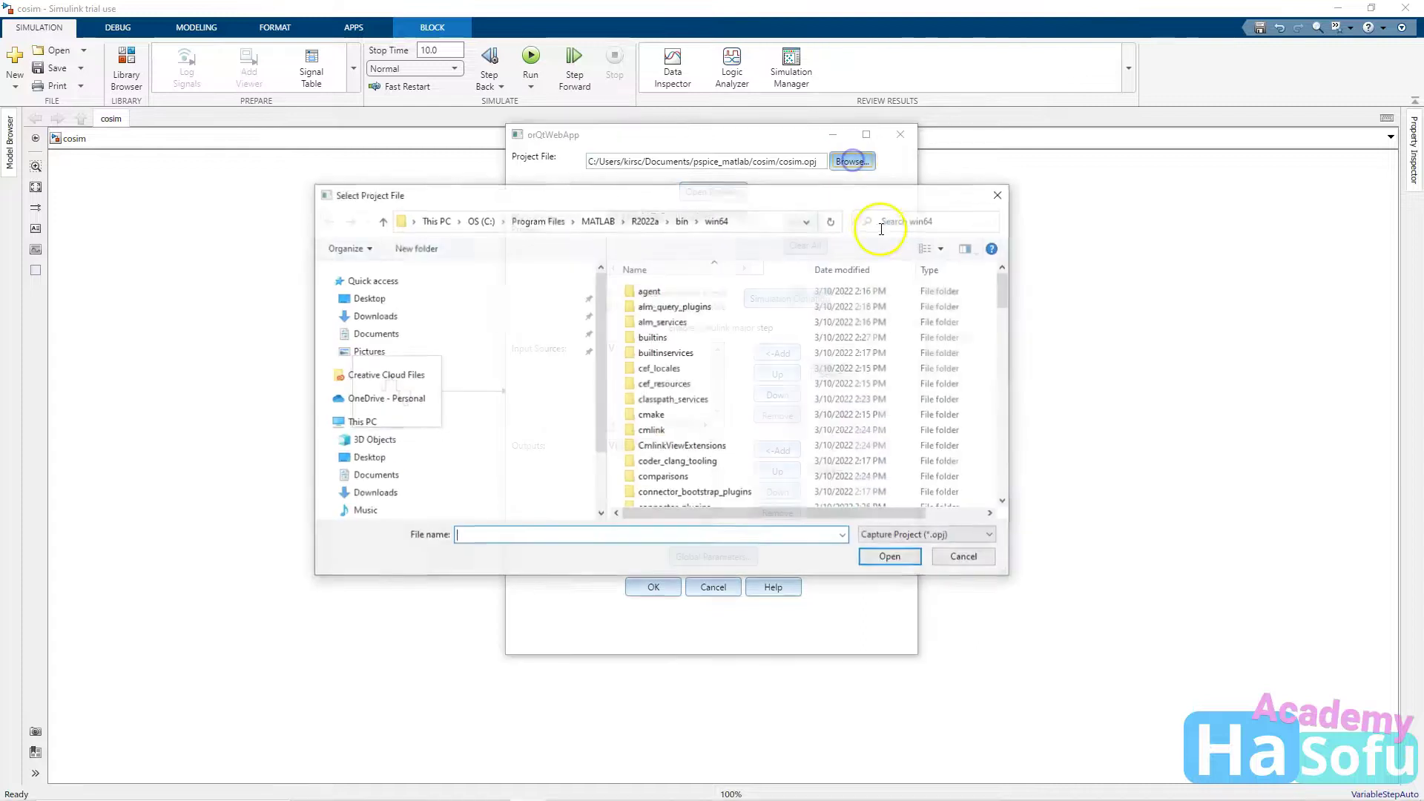
click(486, 336)
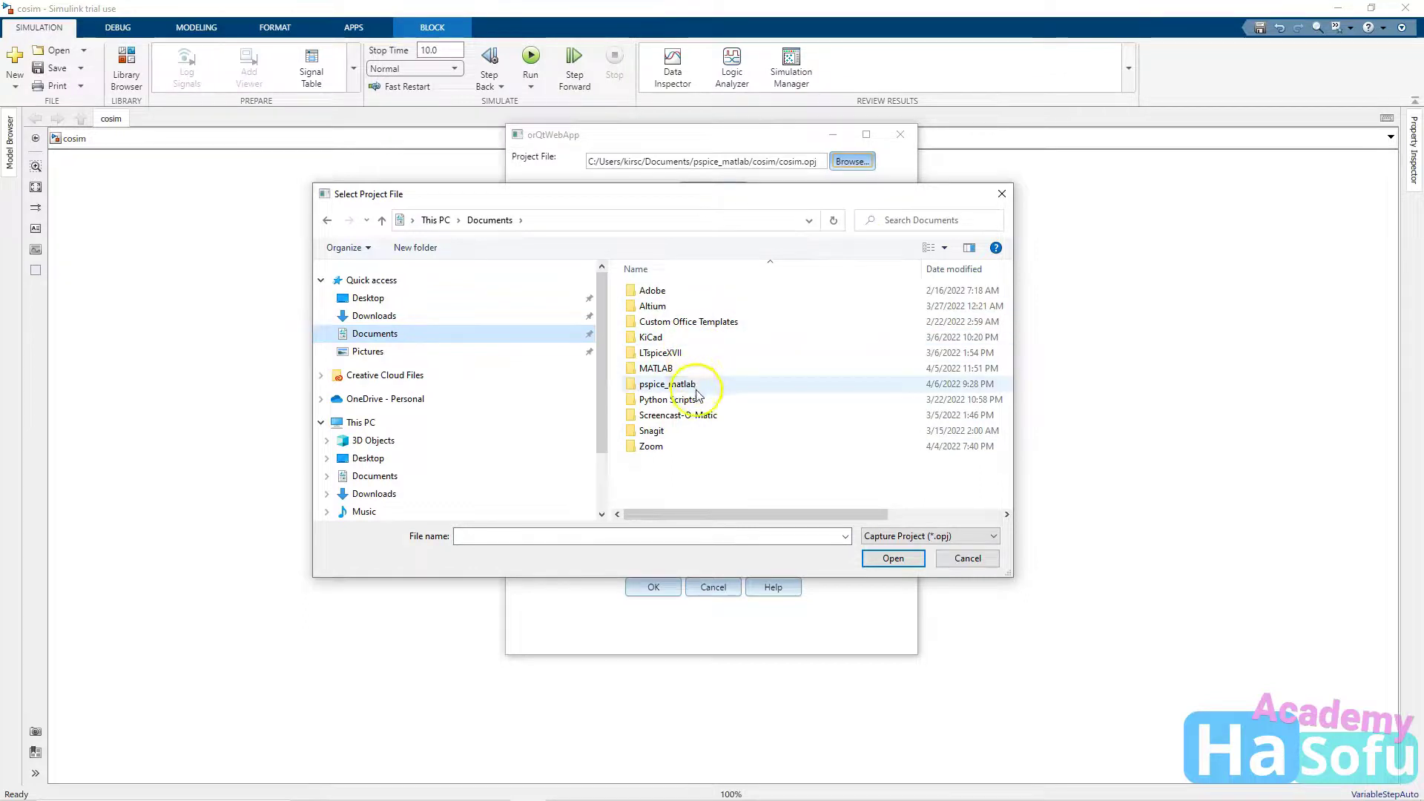
double_click(696, 391)
double_click(692, 293)
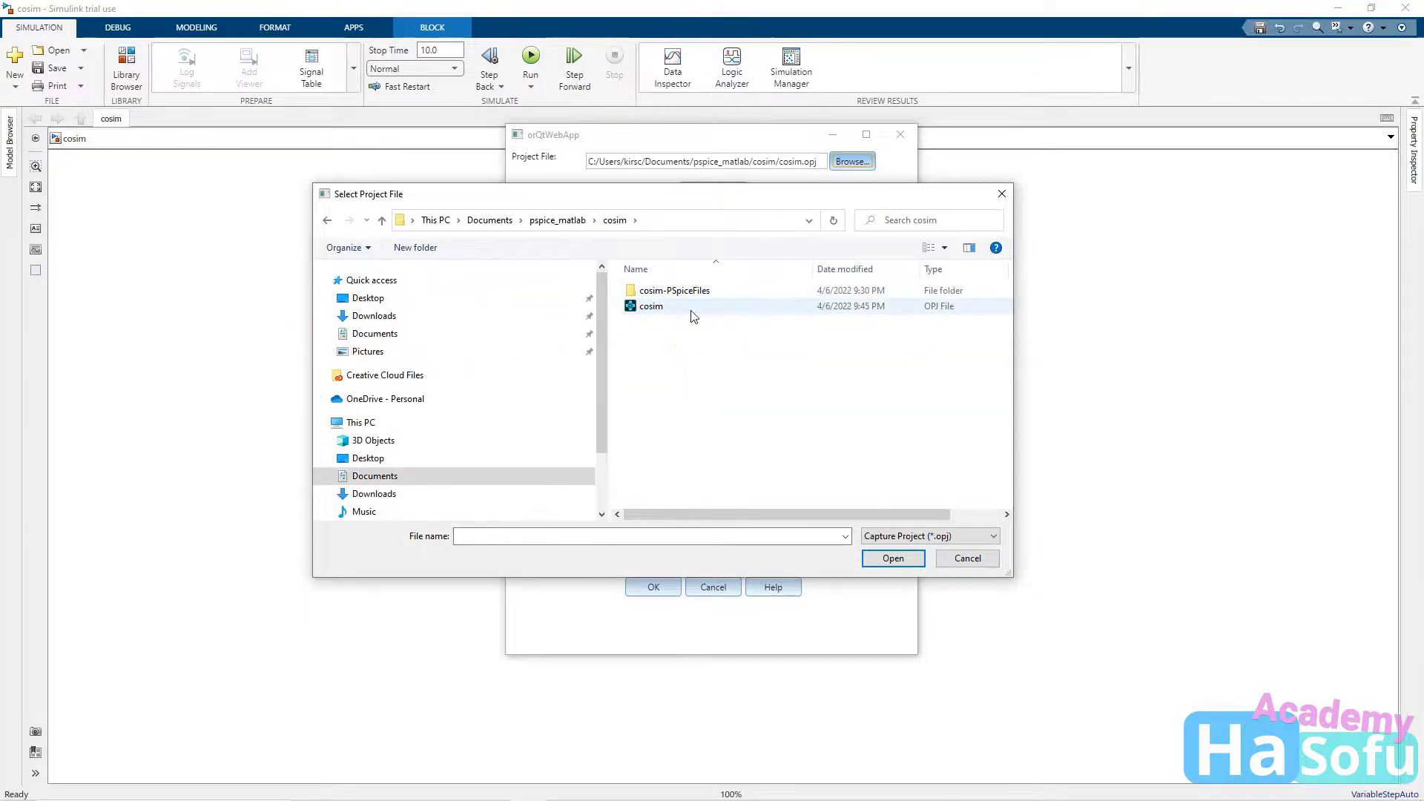
double_click(691, 310)
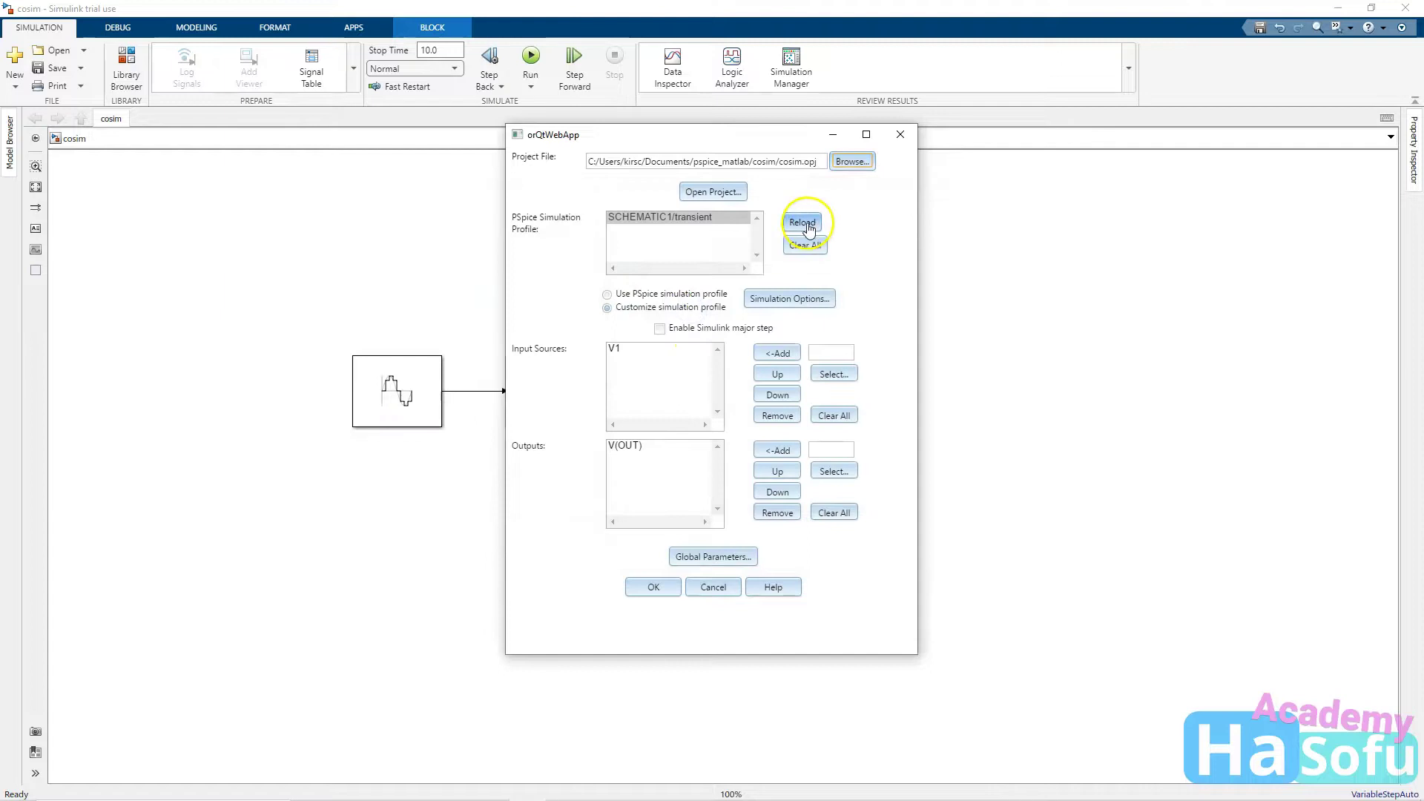
click(804, 224)
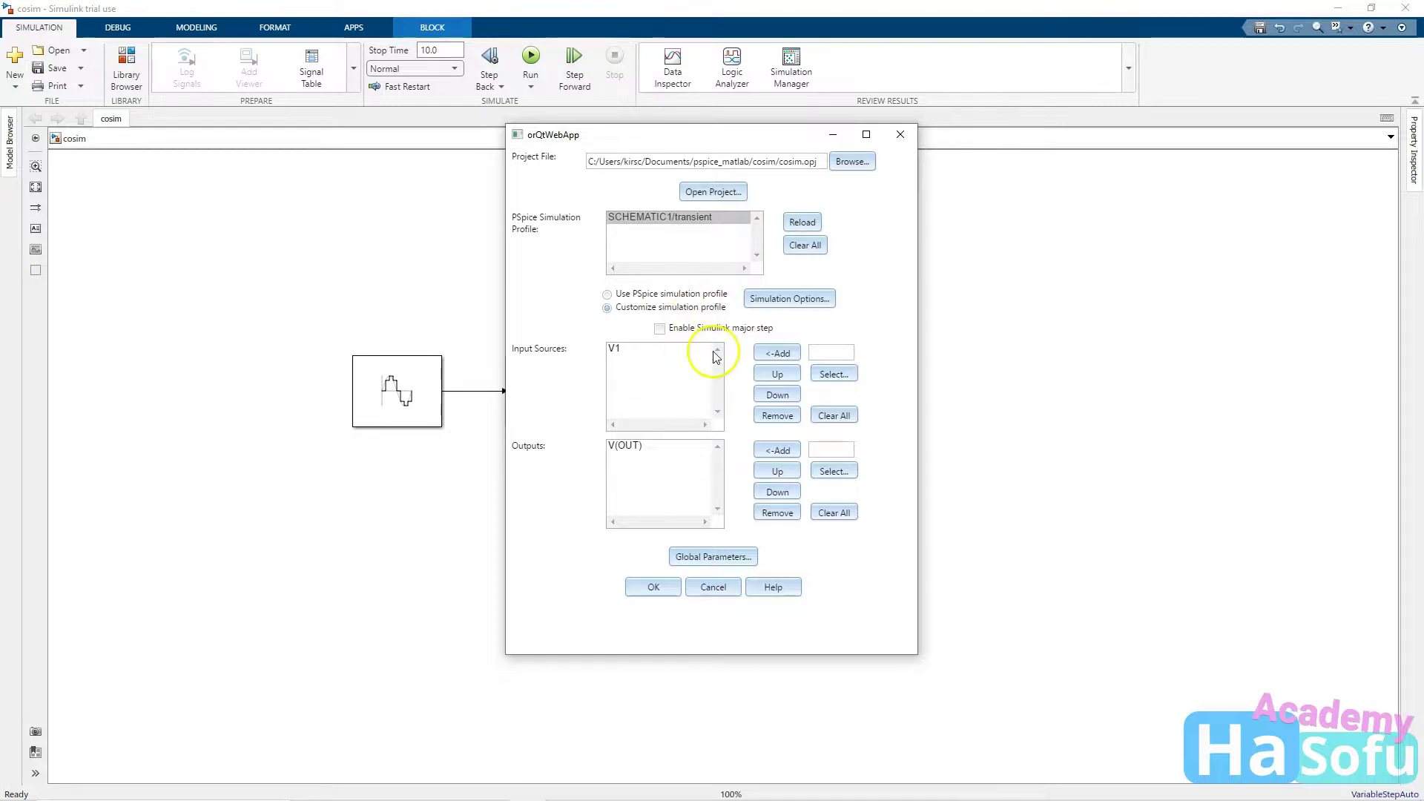
Choose V1 as the input source and V(OUT) as the output, then confirm
click(834, 374)
click(632, 306)
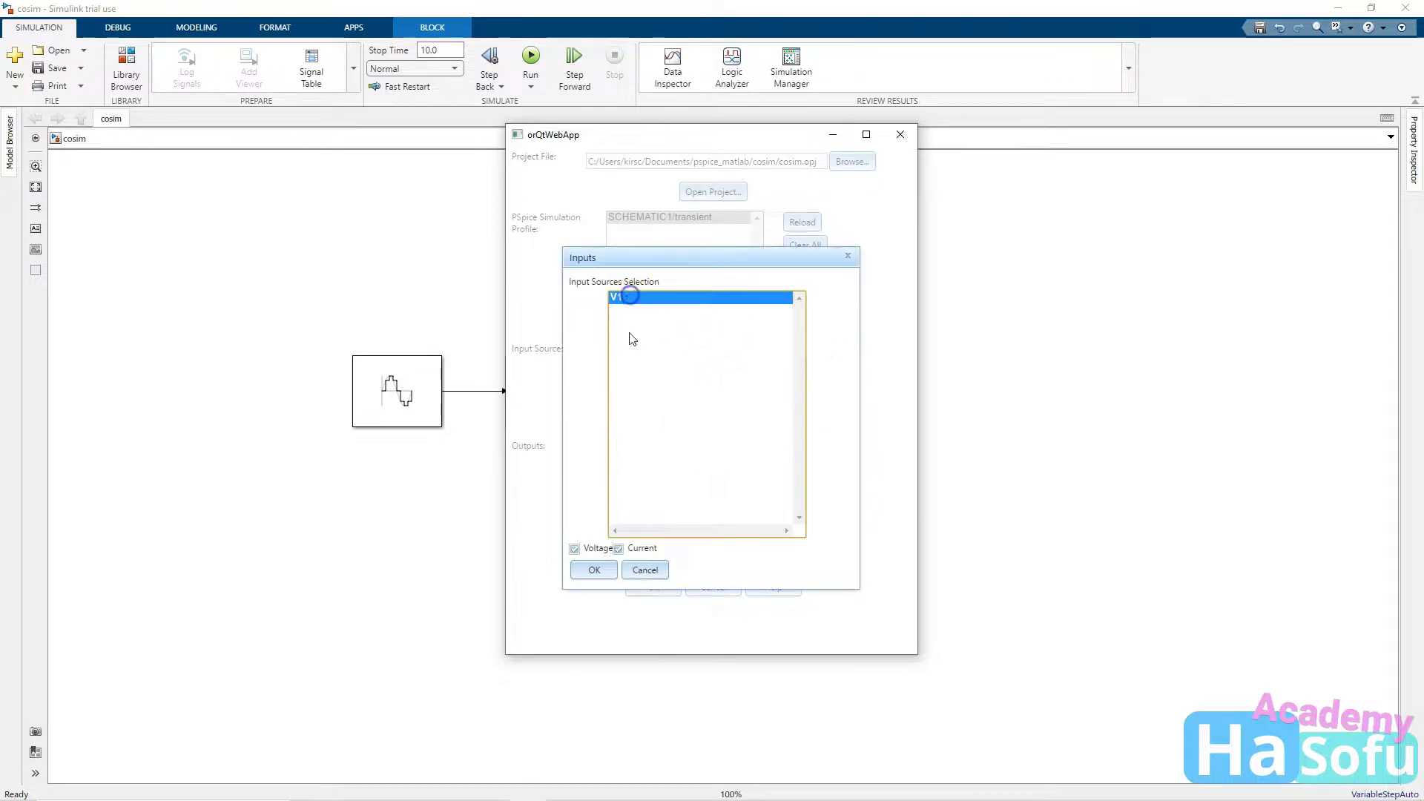
click(594, 570)
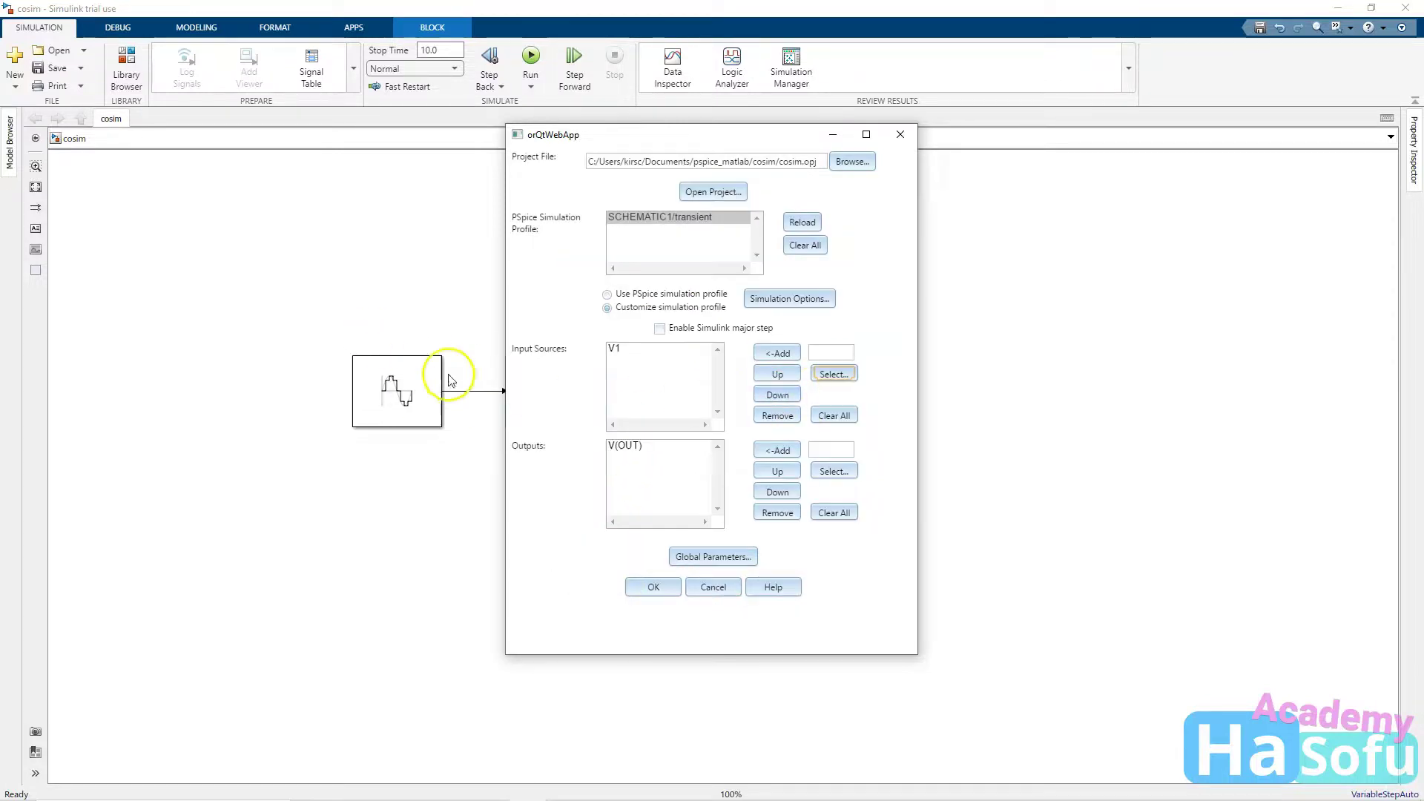
click(434, 410)
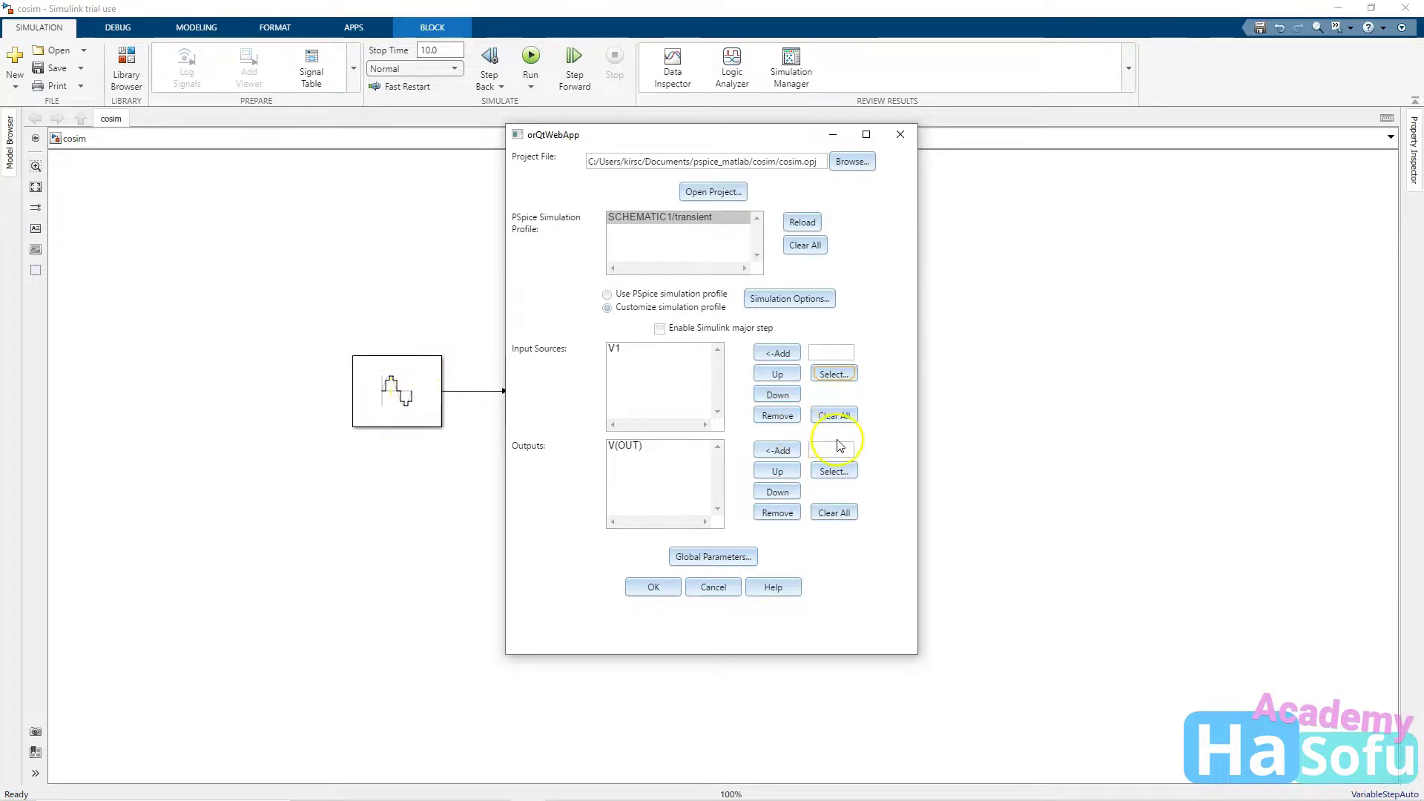
click(832, 472)
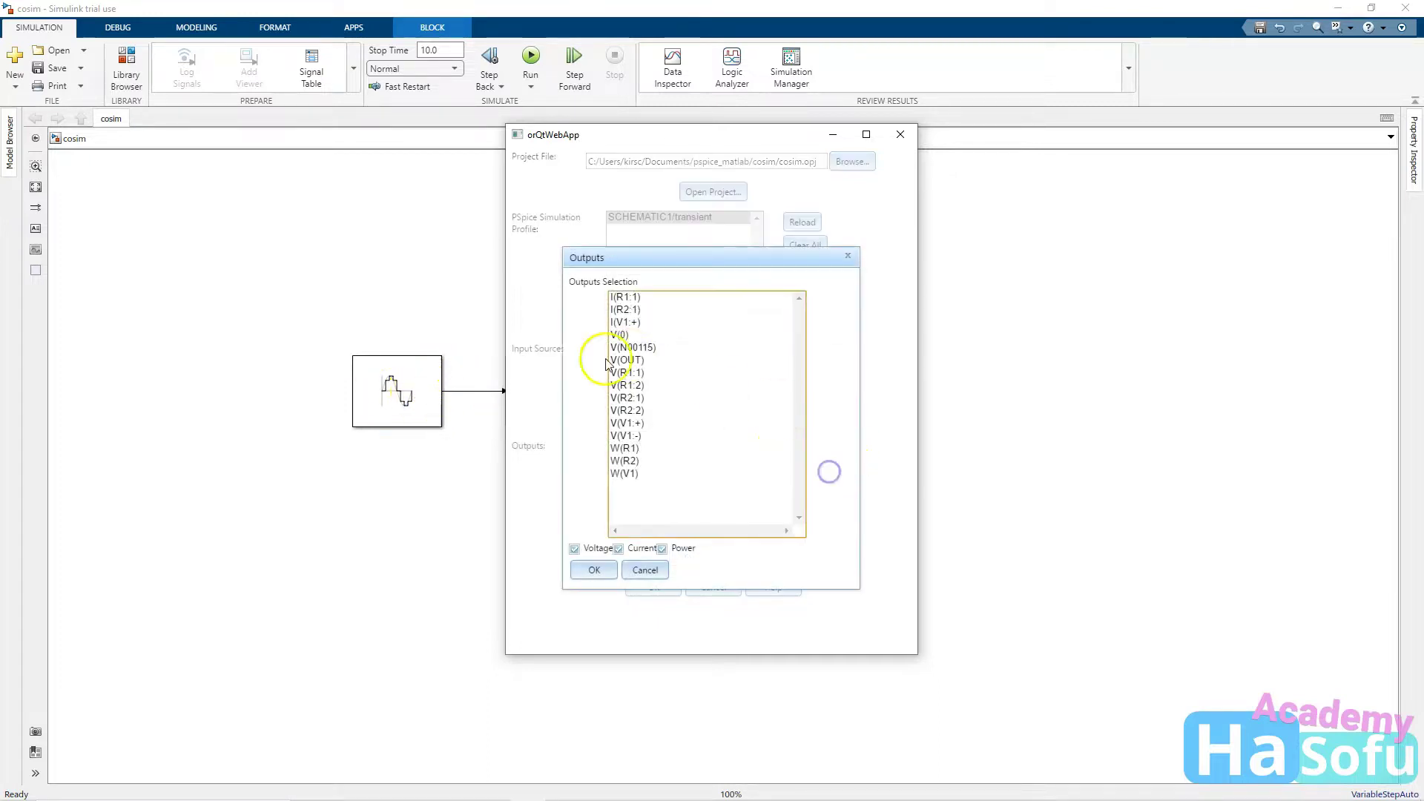
click(623, 361)
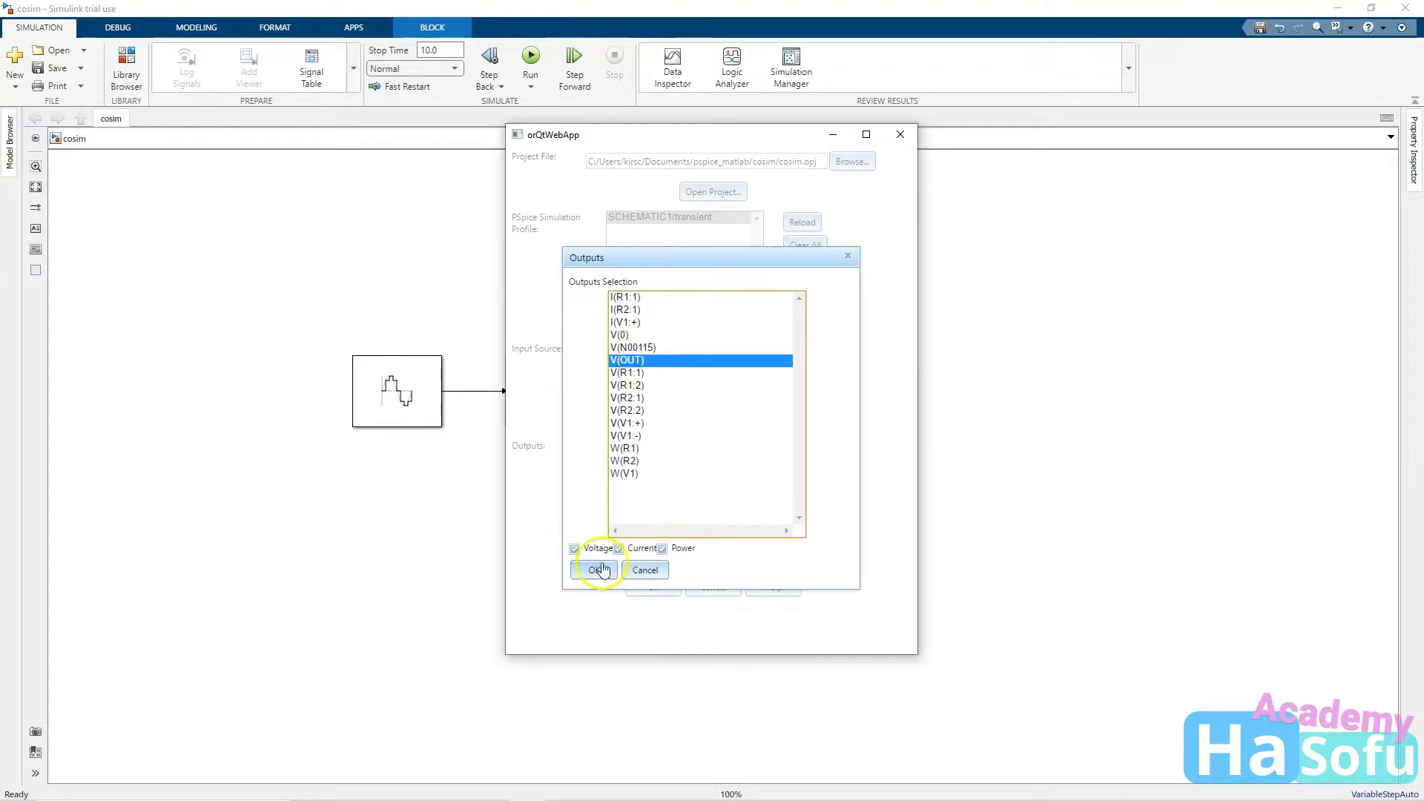
click(594, 569)
click(667, 592)
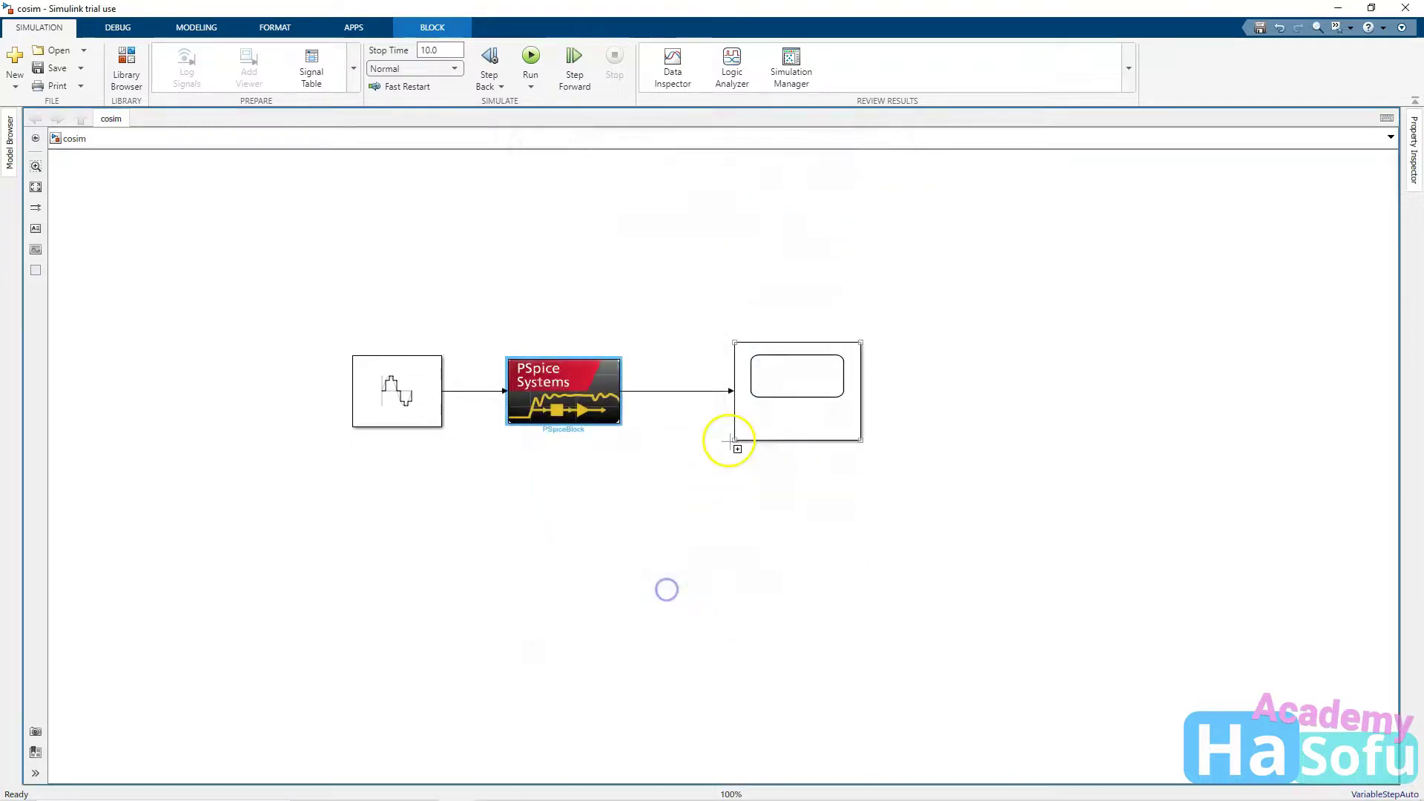
Set the simulation stop time to 1 and run the model
click(518, 314)
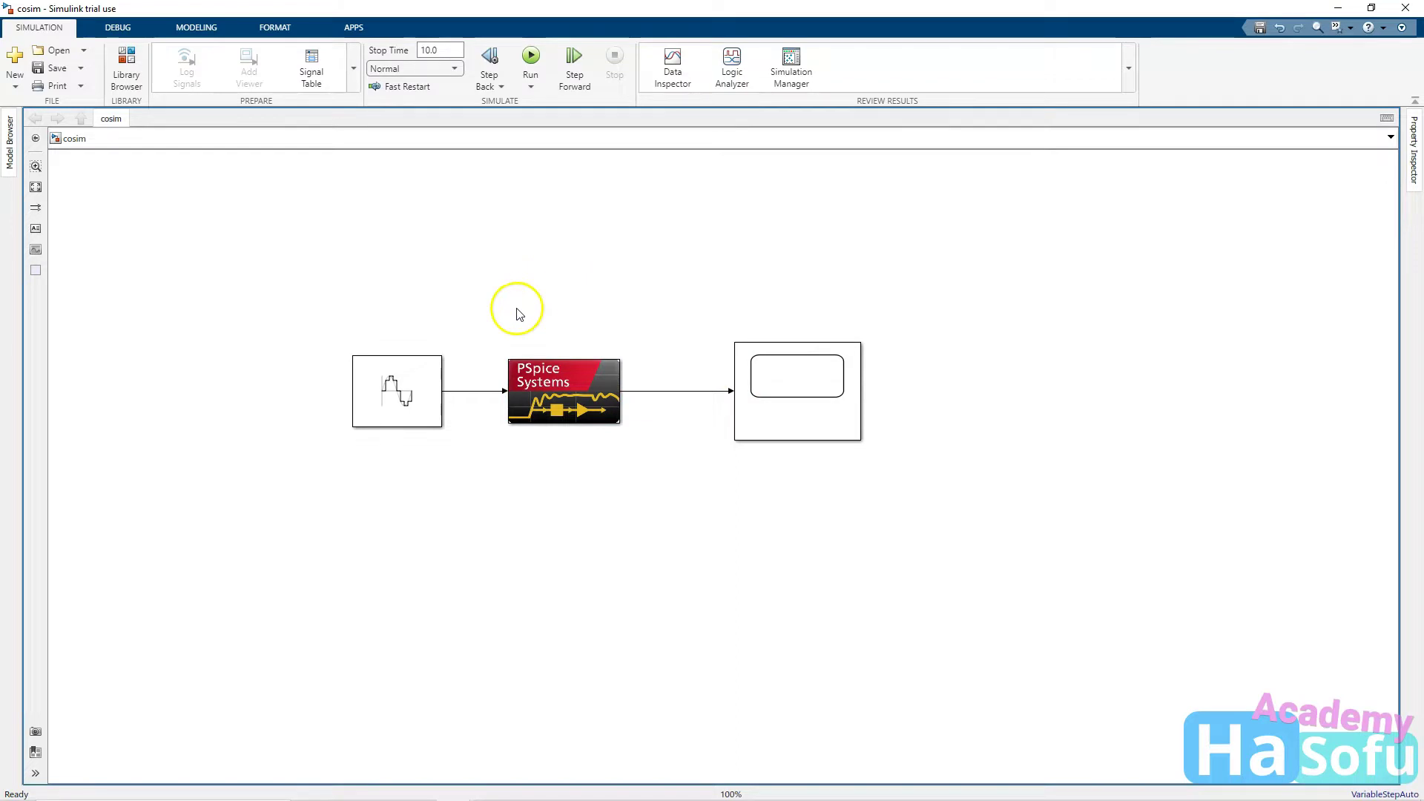
click(395, 399)
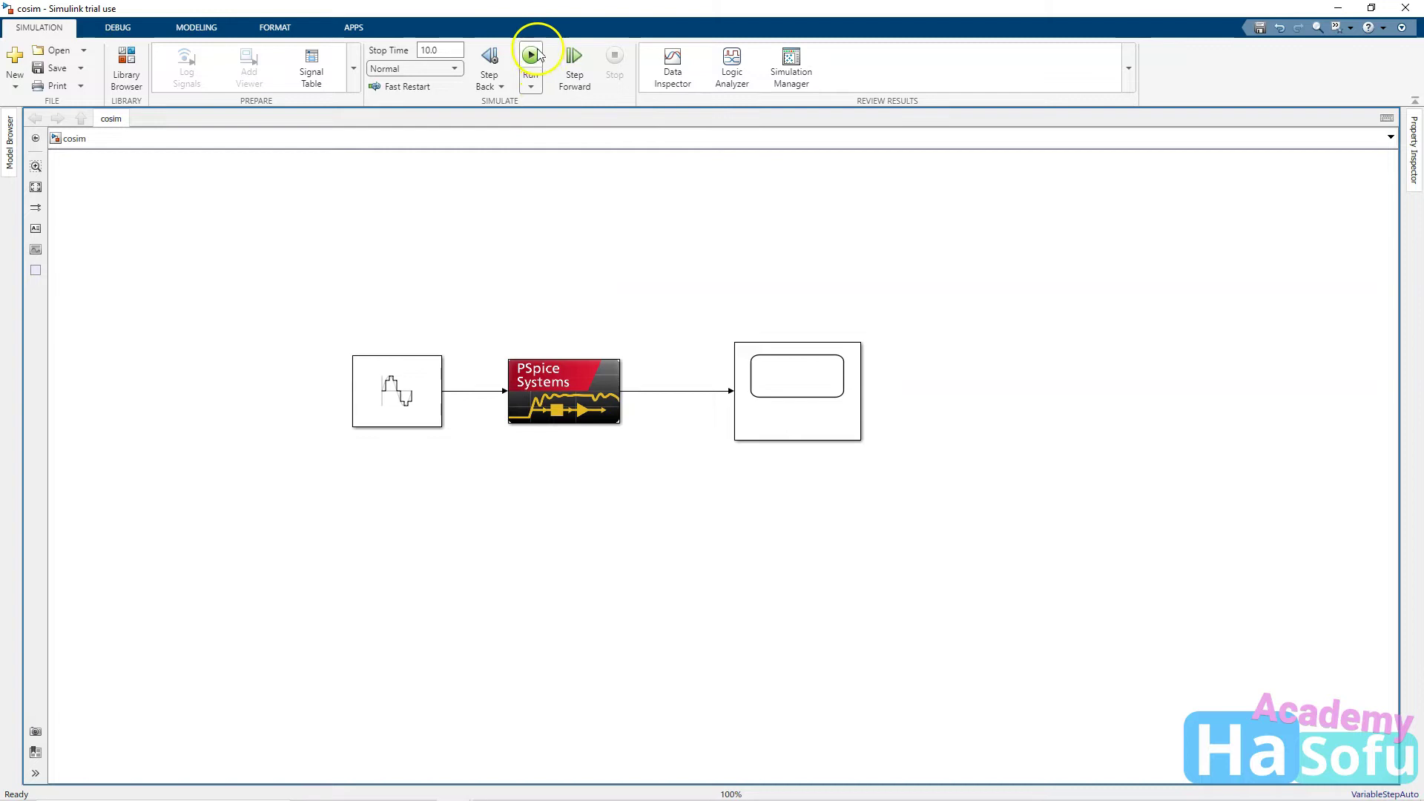
click(442, 49)
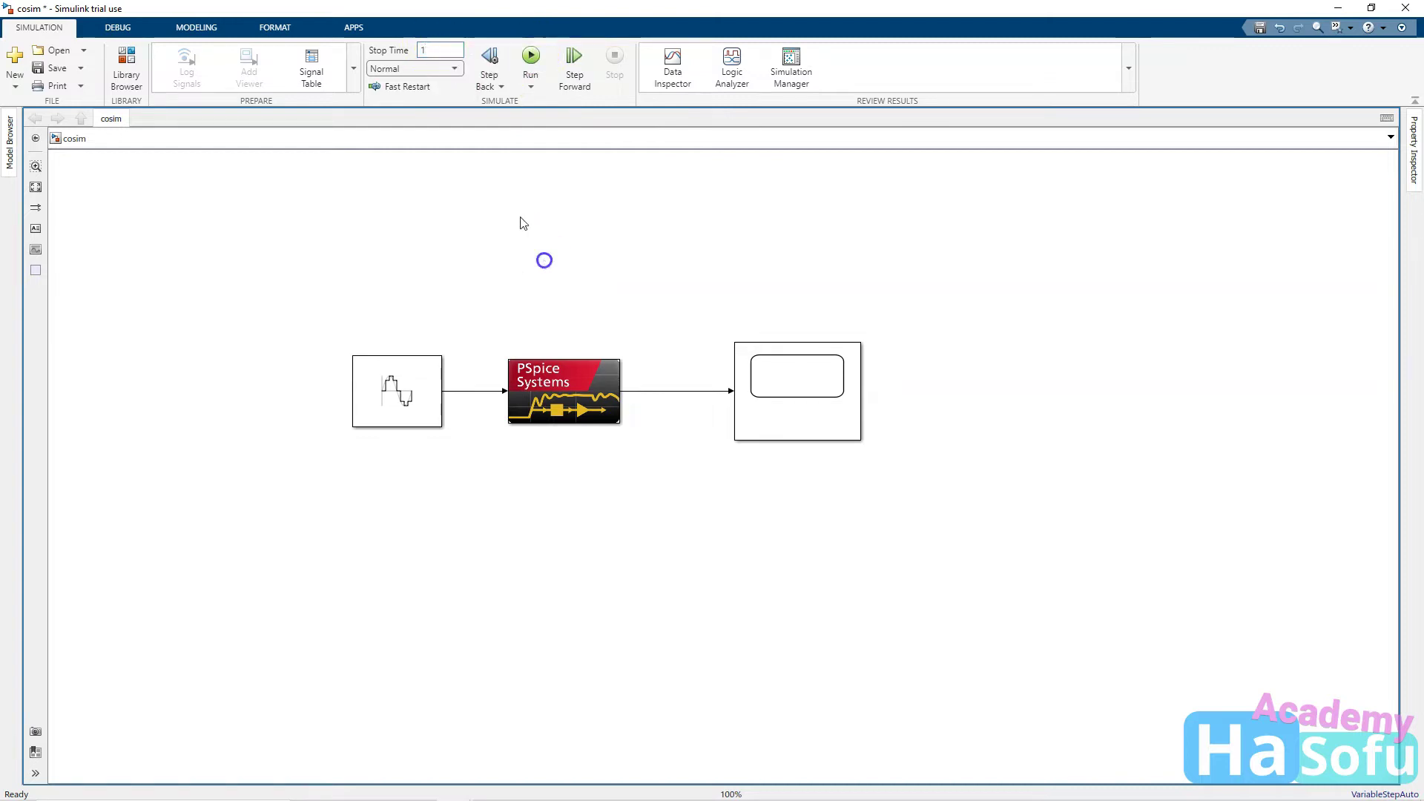
click(531, 57)
Open the Scope and enlarge its window to view the ±2.5 sine output
click(817, 421)
double_click(817, 421)
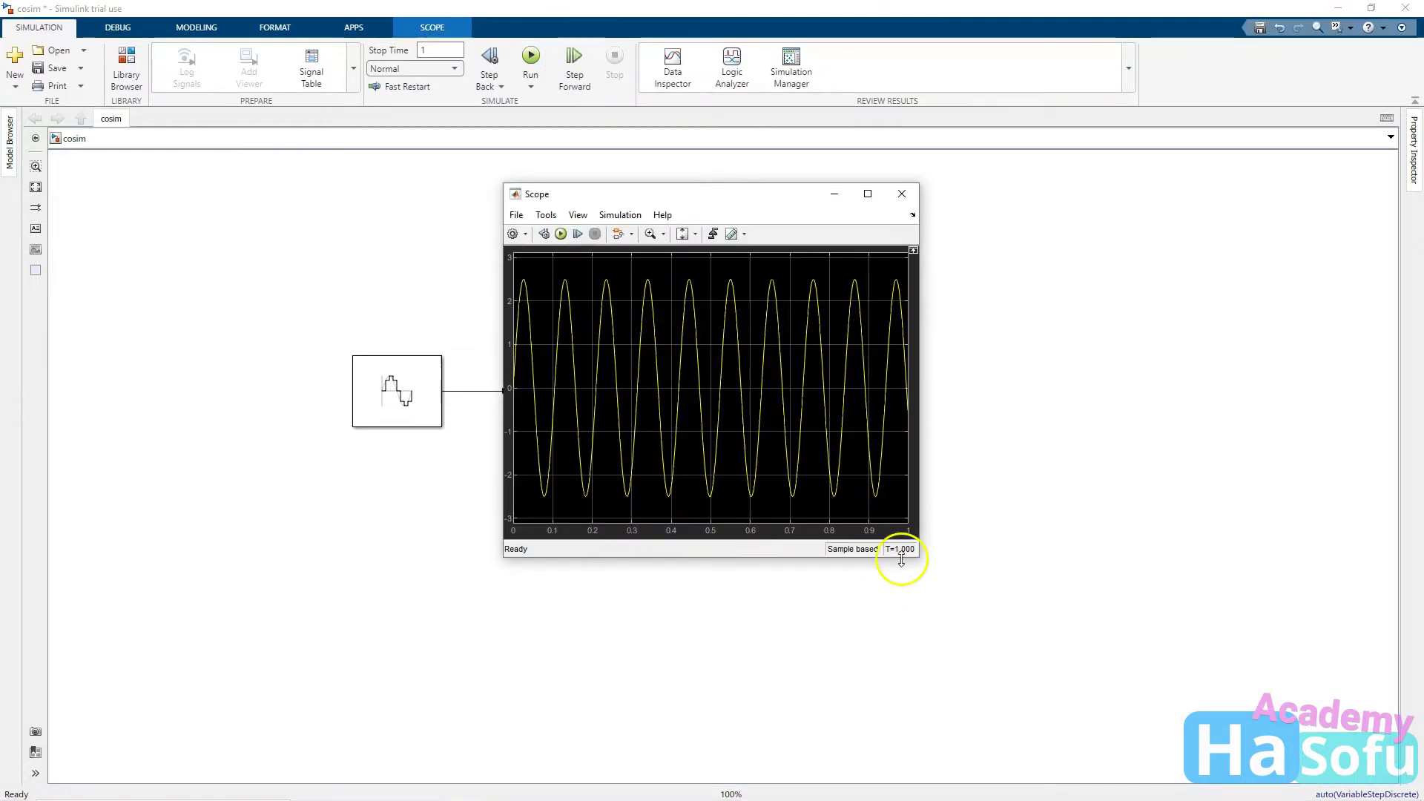
drag(919, 561, 1297, 672)
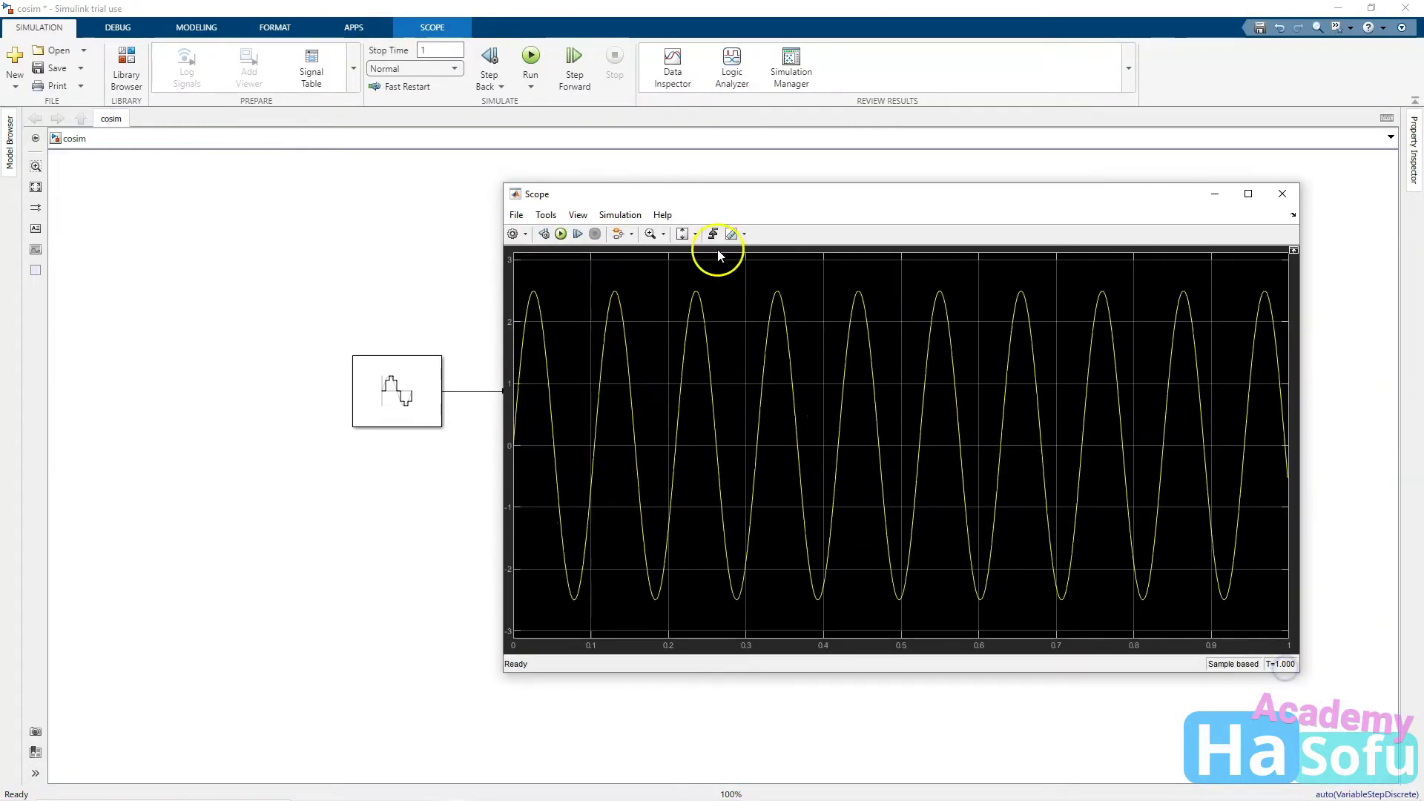
drag(766, 204, 484, 206)
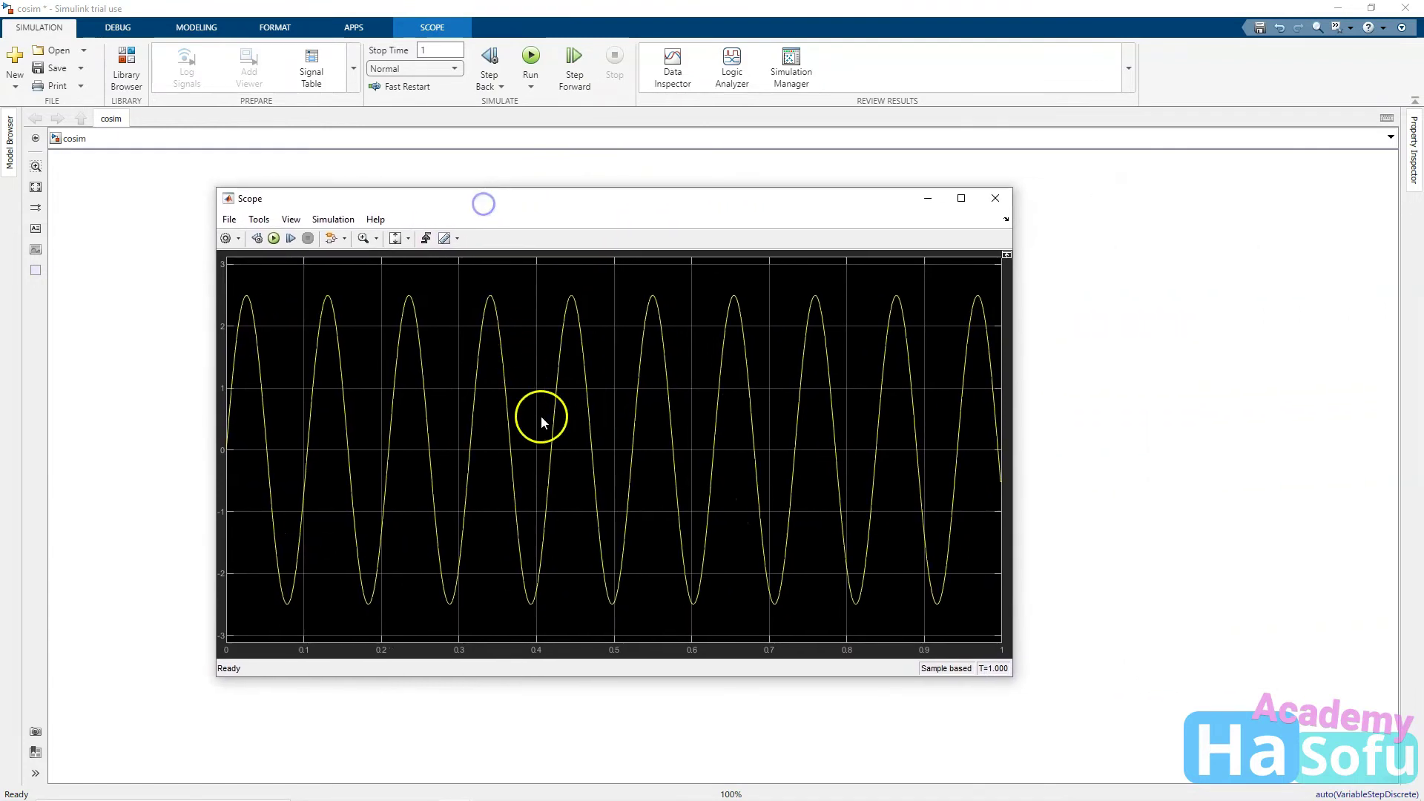